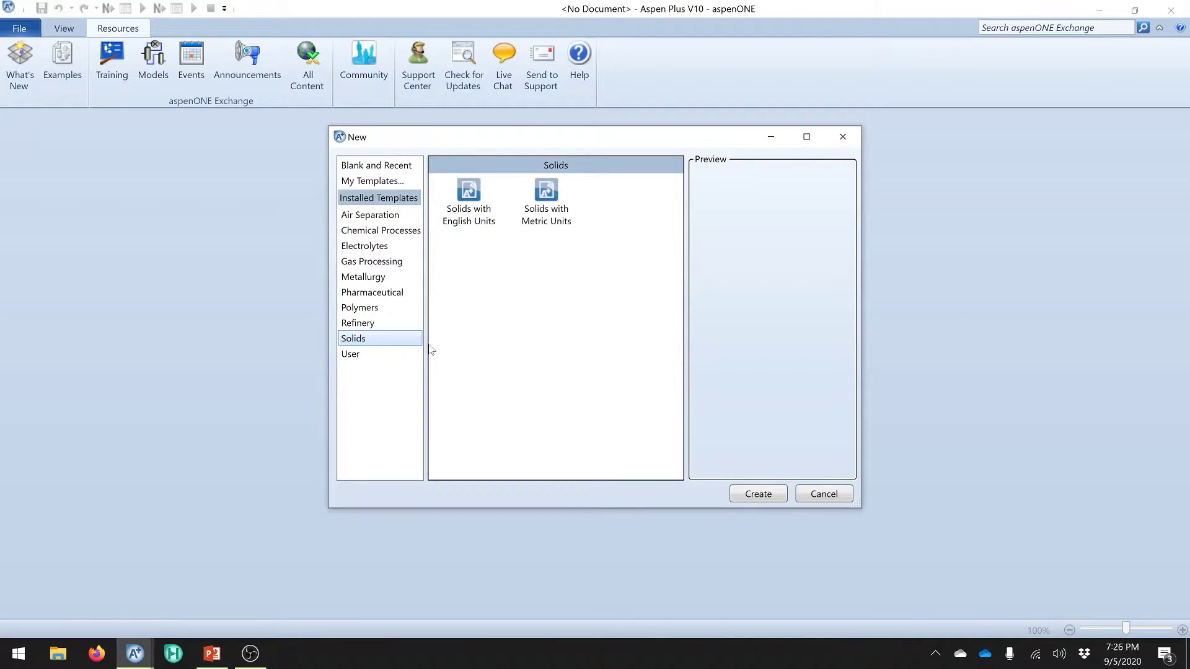
- Create a new simulation from the Solids with Metric Units template
{"action": "left_click", "coordinate": [544, 208]}
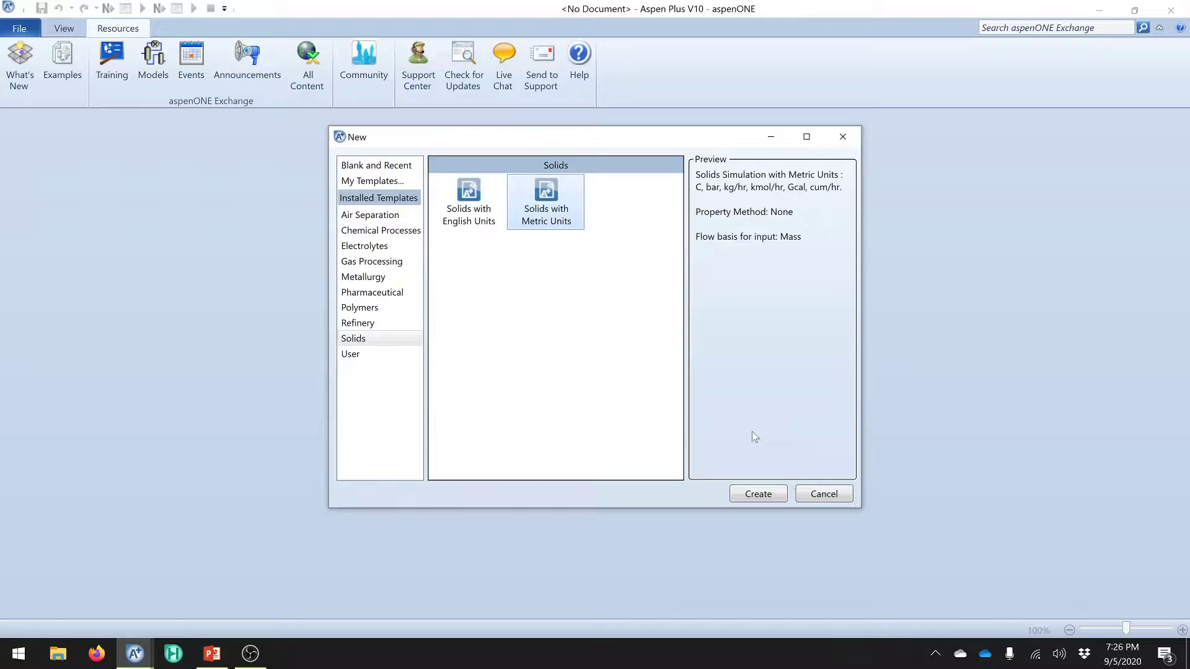
{"action": "left_click", "coordinate": [766, 496]}
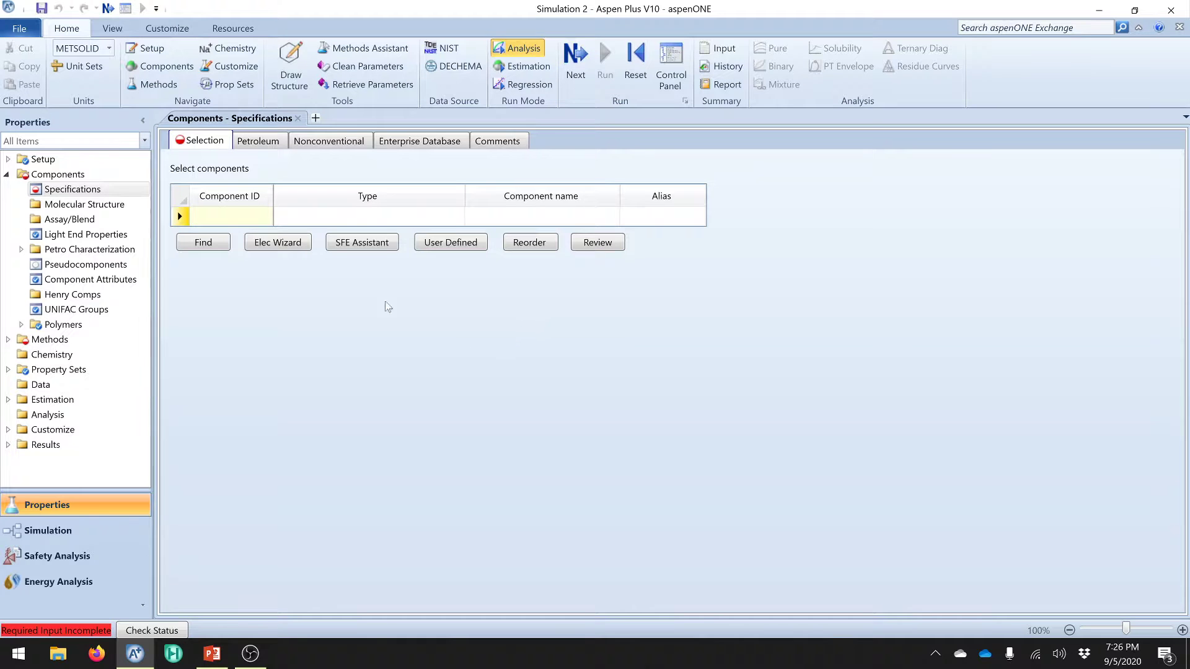
- Create a new unit set with the proposed ID US-1 and copy its units from the MET set
{"action": "left_click", "coordinate": [8, 159]}
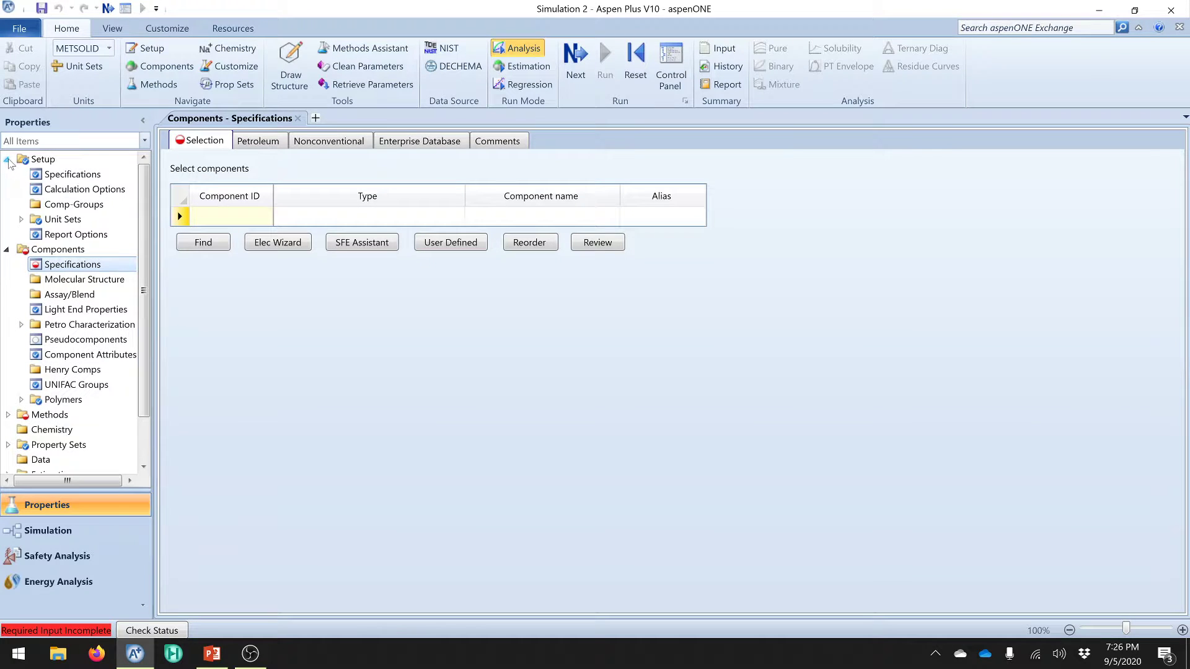
{"action": "left_click", "coordinate": [21, 219]}
{"action": "left_click", "coordinate": [60, 220]}
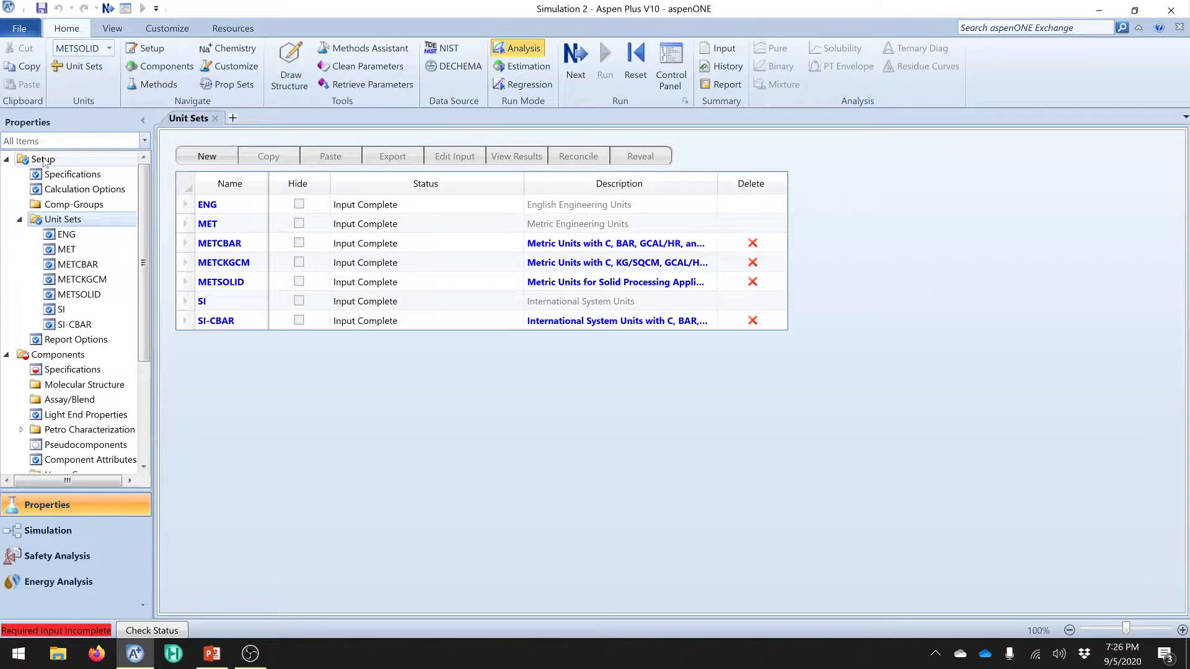
{"action": "left_click", "coordinate": [215, 159]}
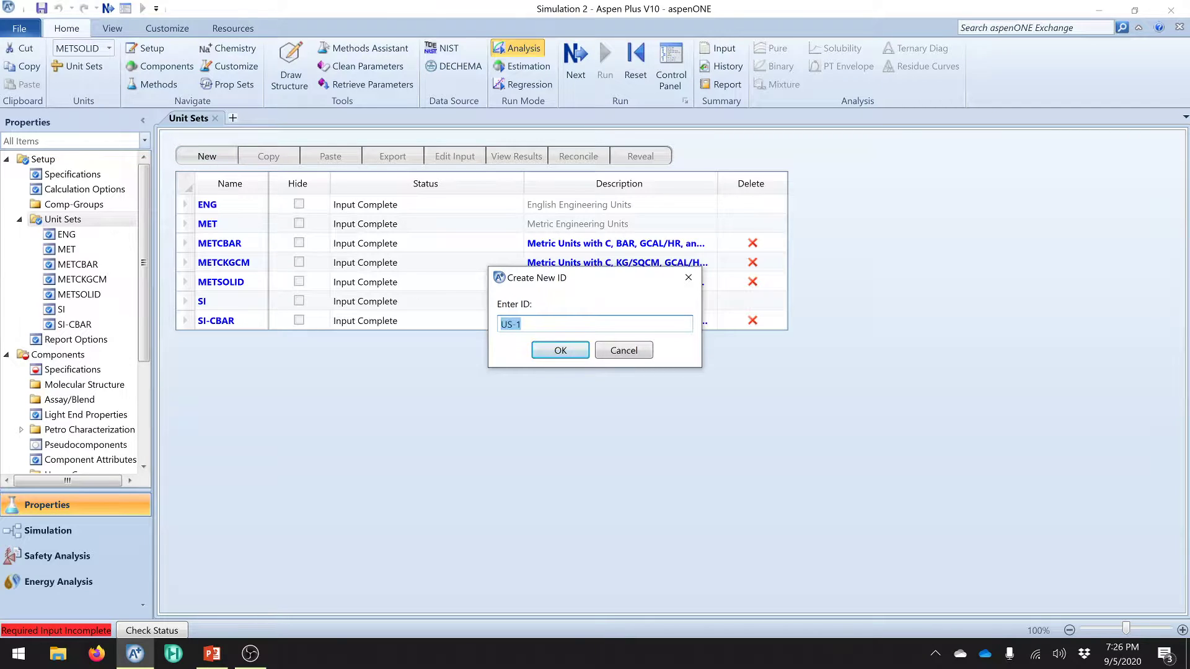
{"action": "left_click", "coordinate": [545, 324]}
{"action": "left_click", "coordinate": [561, 350]}
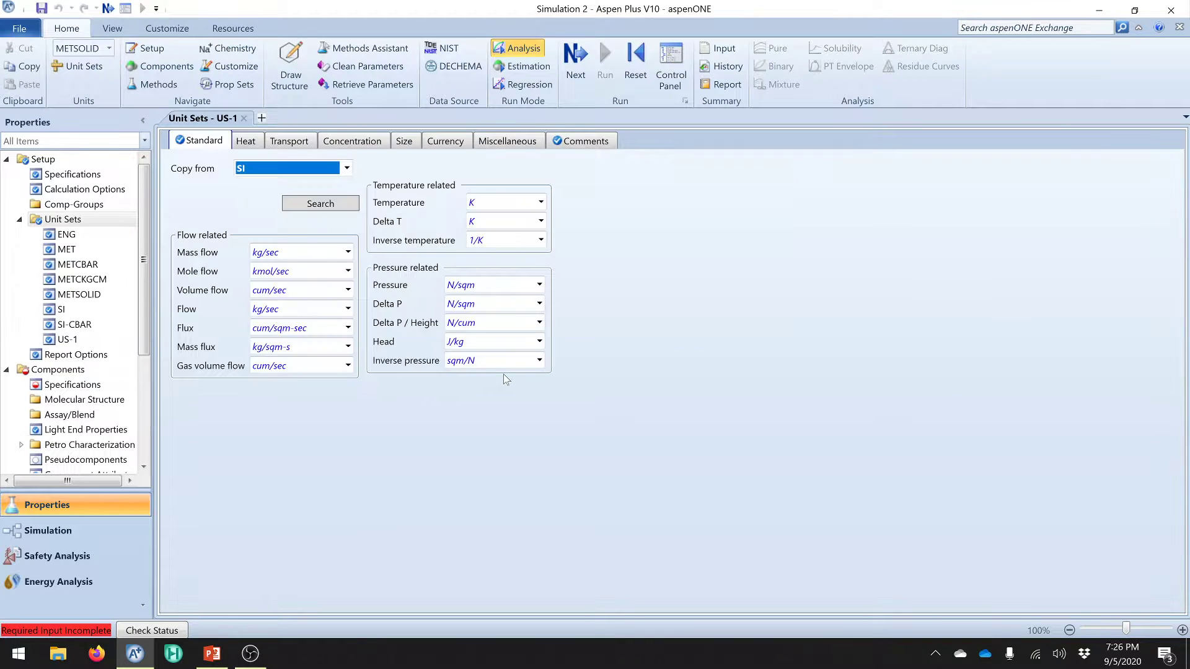
{"action": "left_click", "coordinate": [347, 168]}
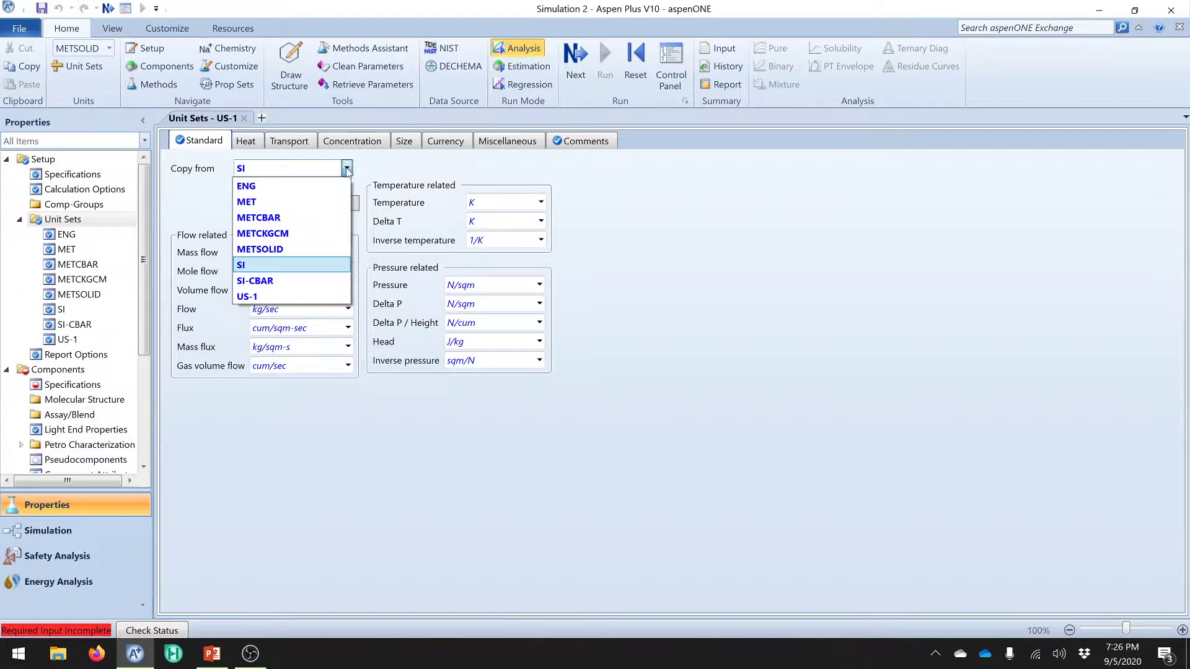
{"action": "left_click", "coordinate": [248, 201]}
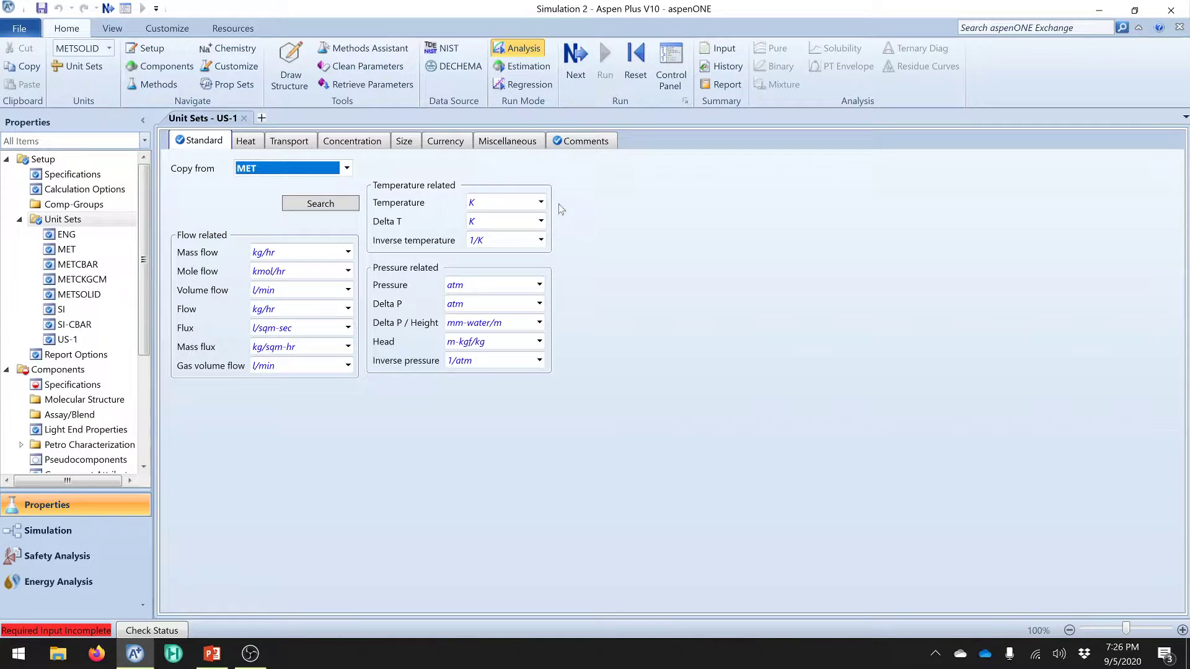
- Set the new unit set's temperature to C and pressure to bar, keeping Delta T in K and consulting the PowerPoint problem statement
{"action": "left_click", "coordinate": [540, 202]}
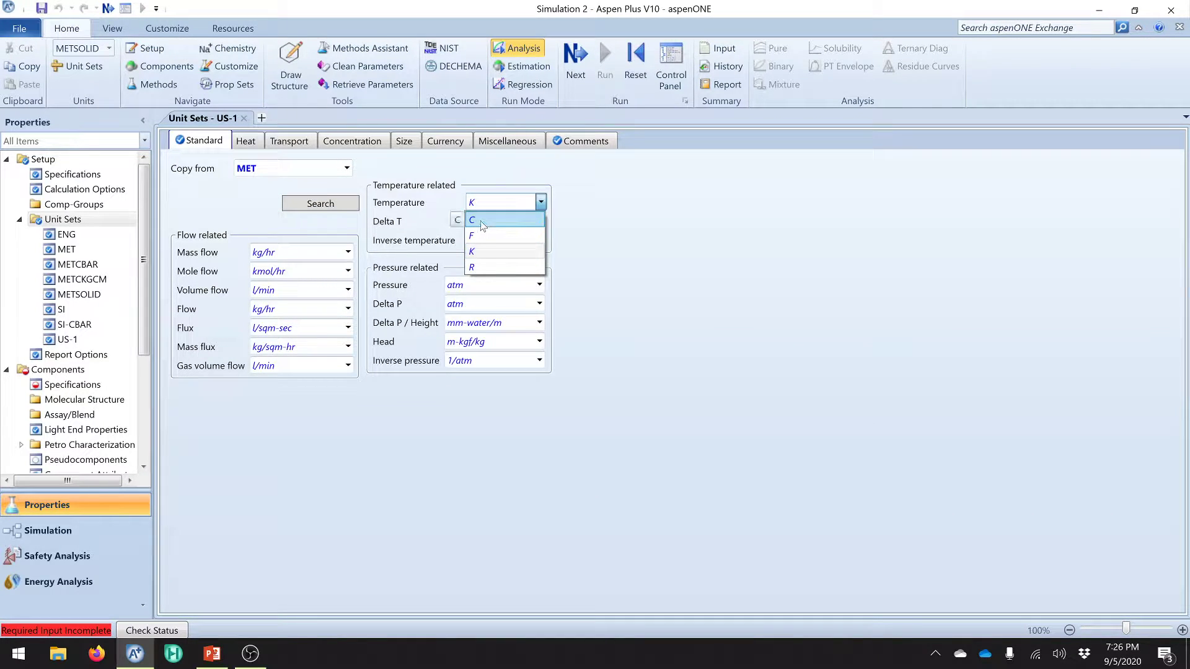
{"action": "left_click", "coordinate": [482, 224]}
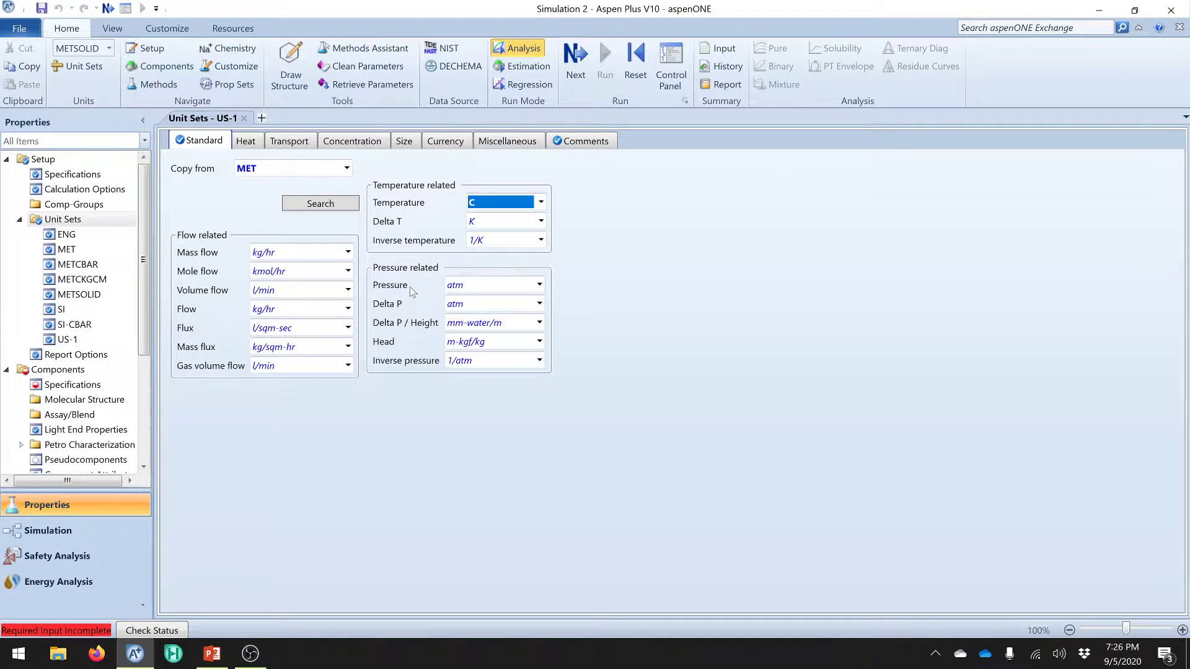
{"action": "left_click", "coordinate": [211, 654]}
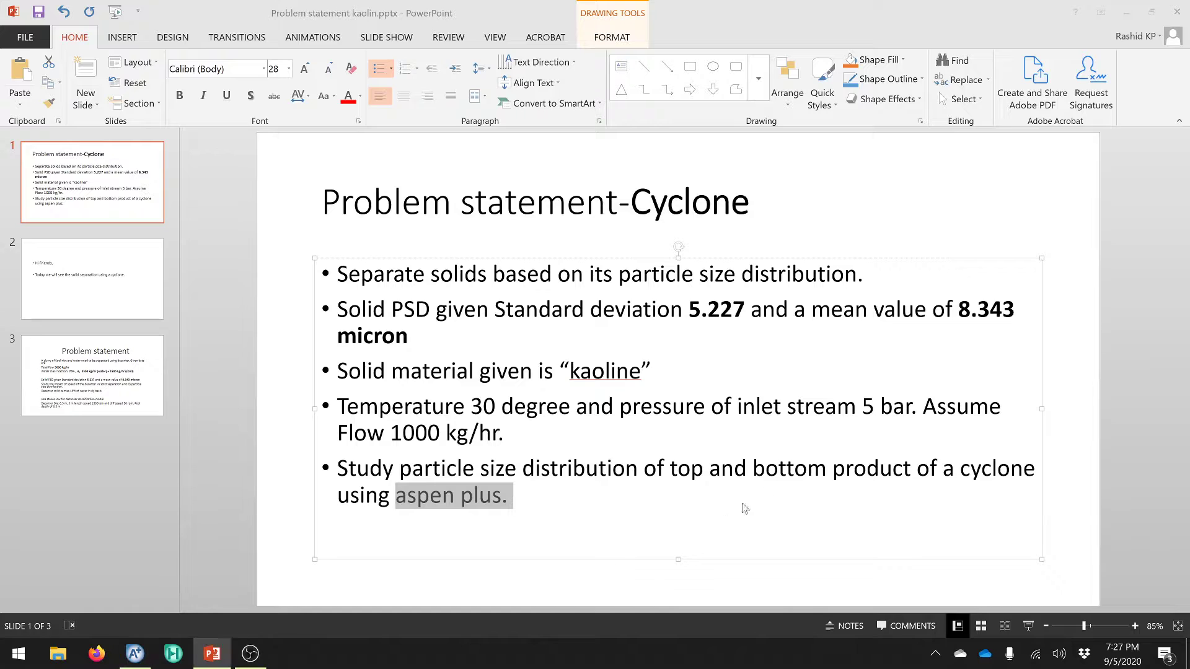
{"action": "left_click", "coordinate": [143, 657]}
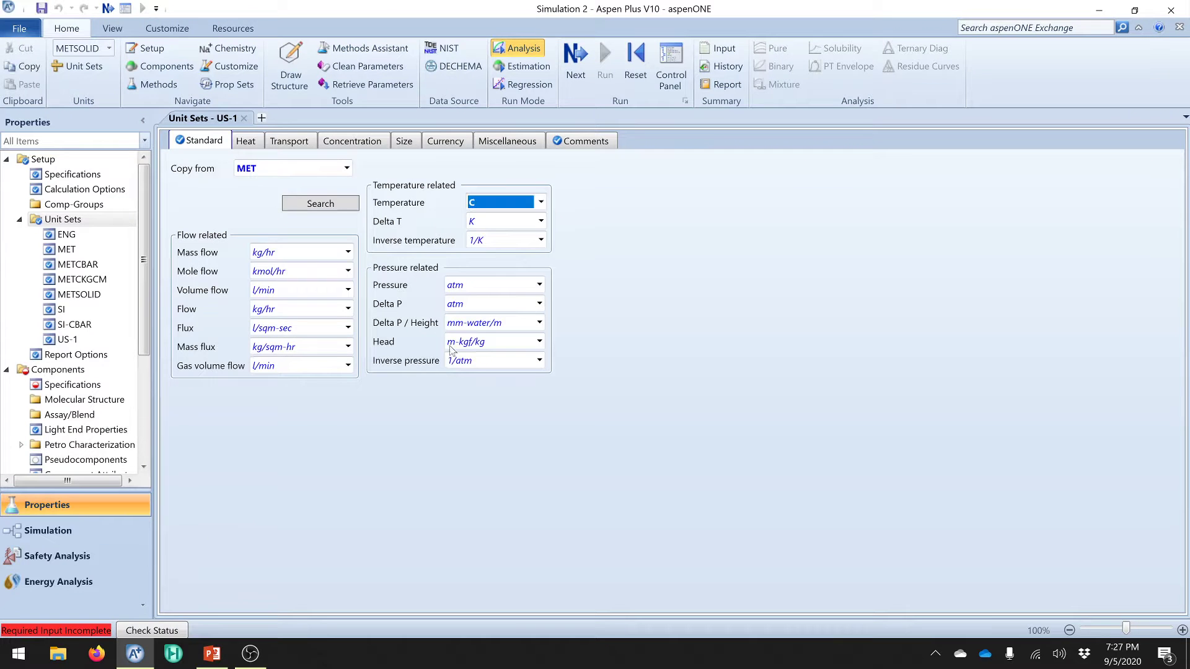
{"action": "left_click", "coordinate": [538, 224]}
{"action": "left_click", "coordinate": [540, 226]}
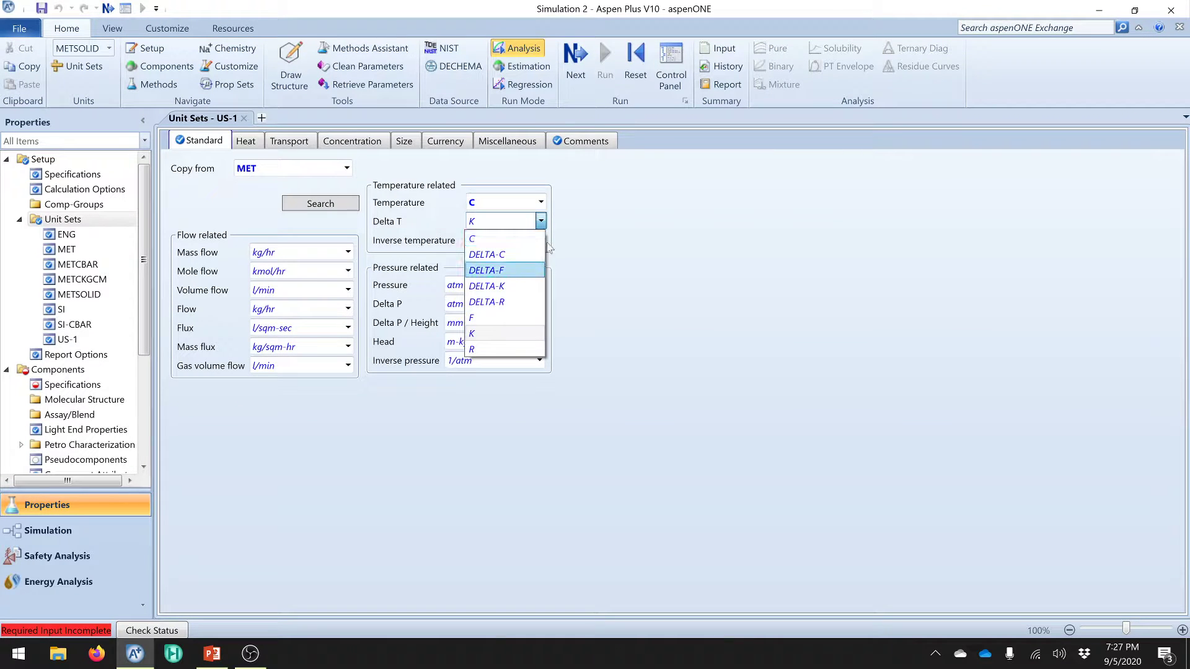
{"action": "left_click", "coordinate": [515, 333]}
{"action": "left_click", "coordinate": [533, 285]}
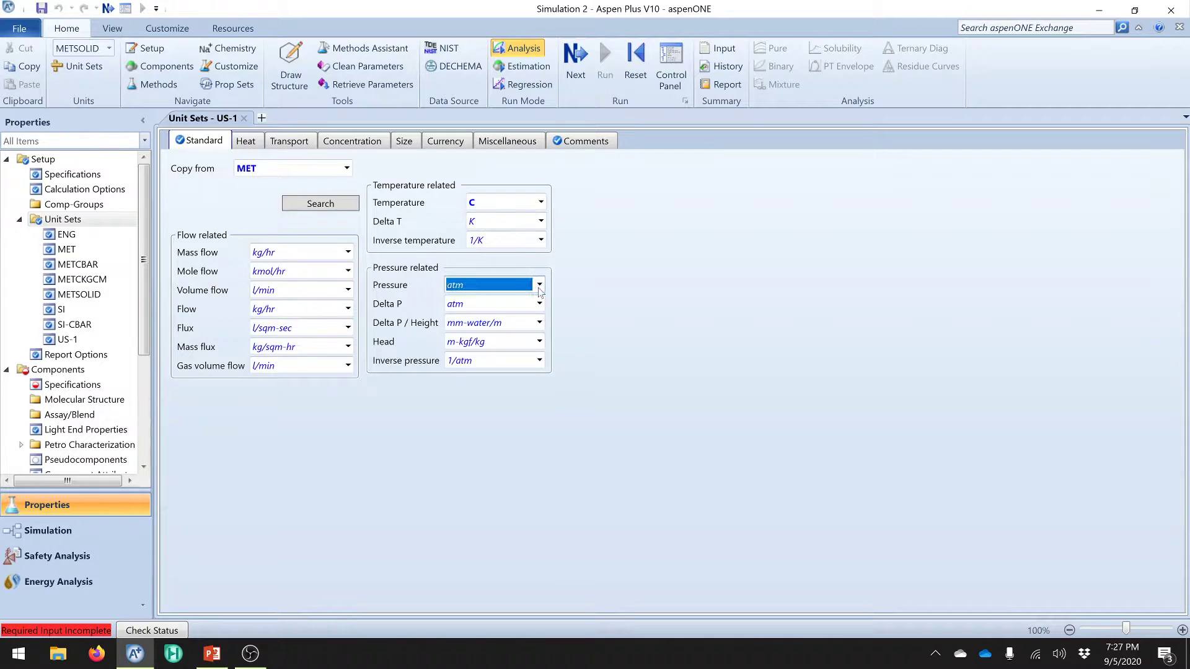
{"action": "left_click", "coordinate": [539, 284]}
{"action": "left_click", "coordinate": [475, 334]}
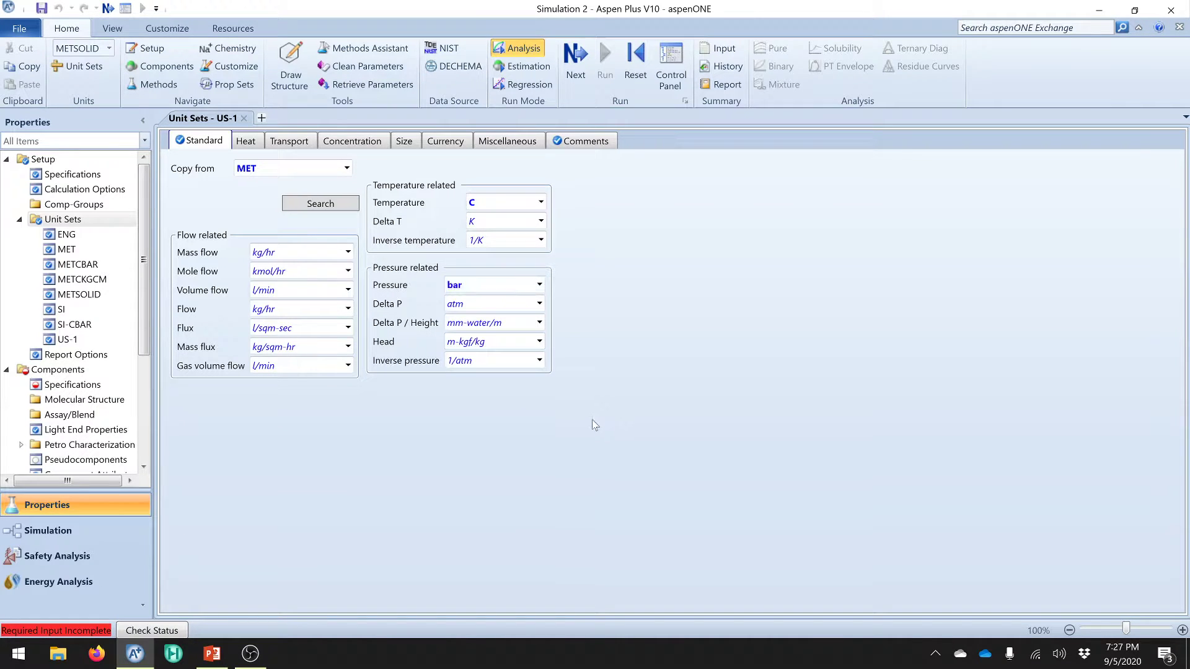
{"action": "left_click", "coordinate": [20, 218]}
- Open the component selection form and check which enterprise databanks are selected for the component search
{"action": "left_click", "coordinate": [39, 249]}
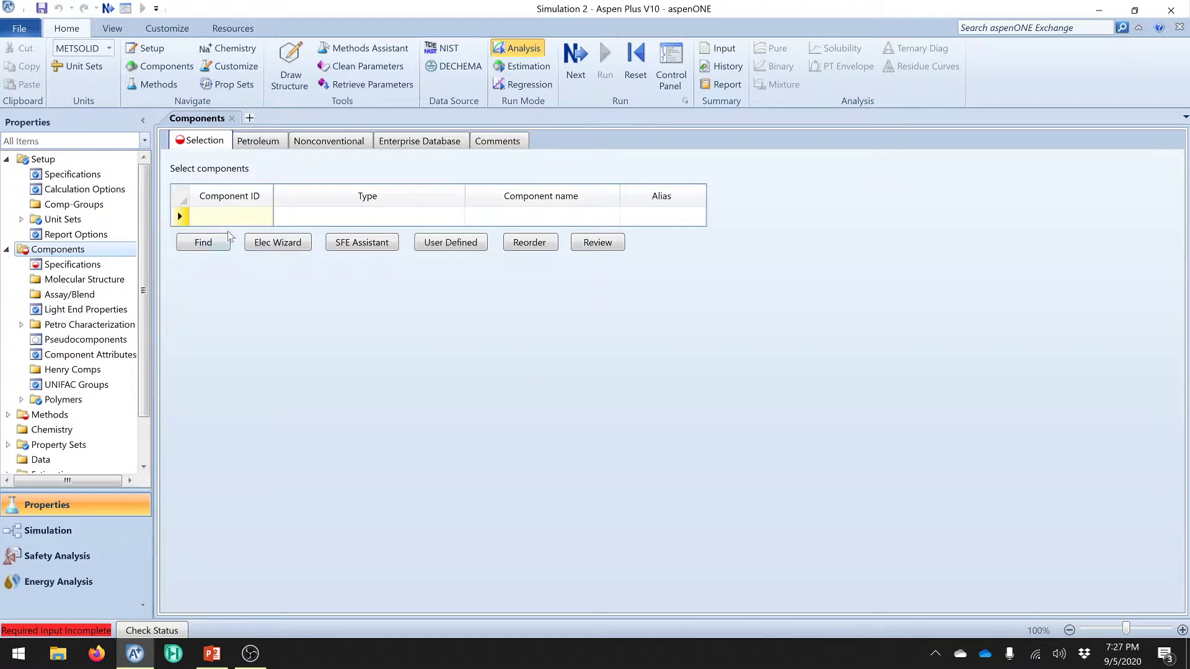
{"action": "left_click", "coordinate": [211, 248]}
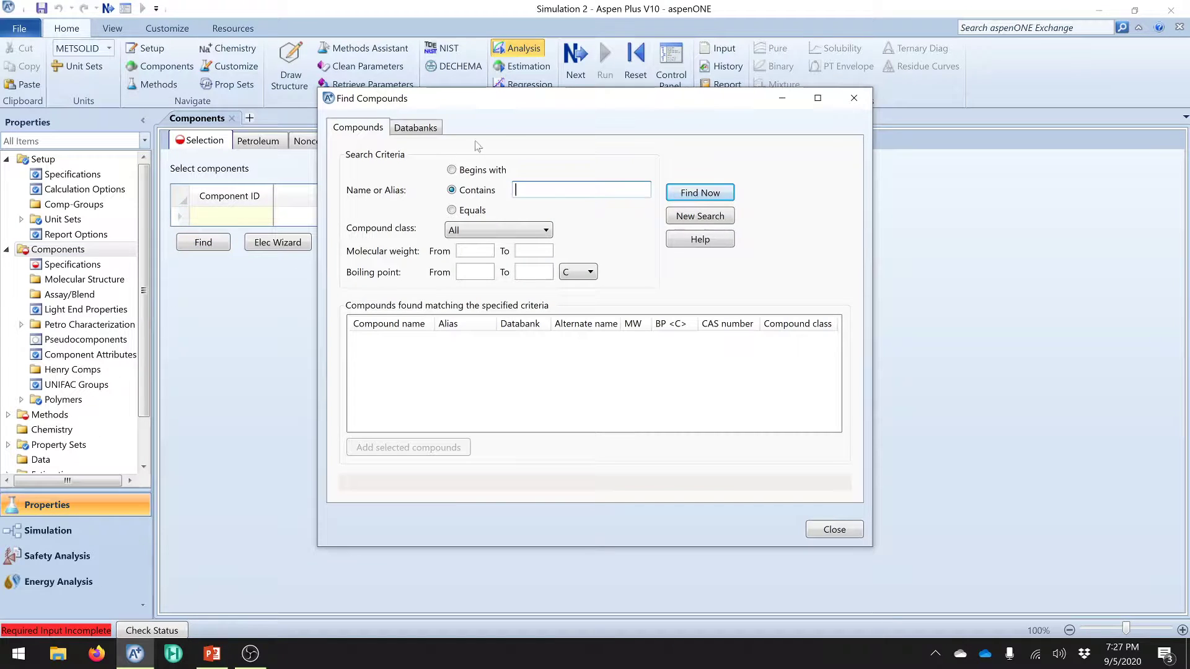
{"action": "left_click", "coordinate": [854, 98]}
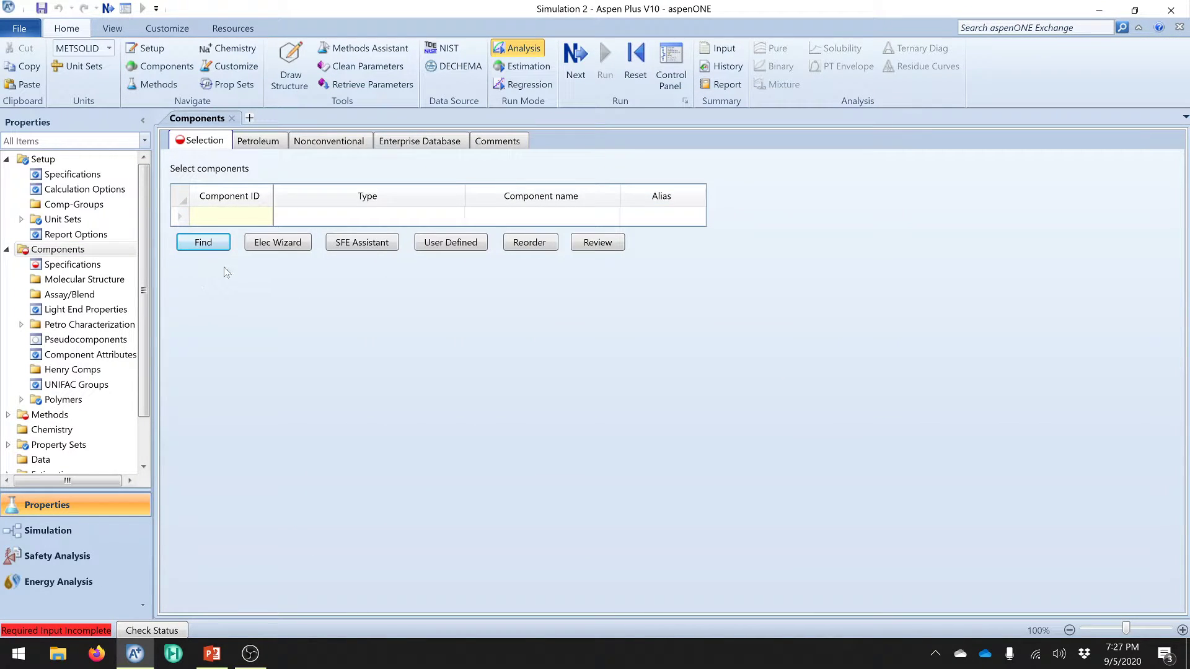
{"action": "left_click", "coordinate": [410, 146]}
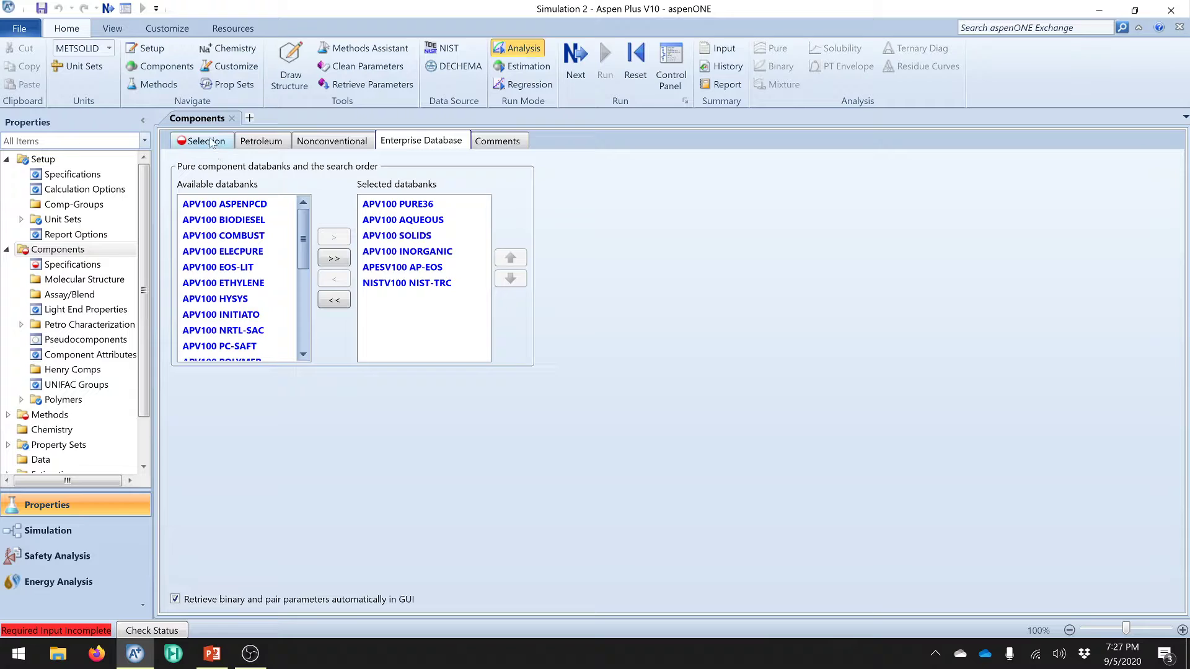
{"action": "left_click", "coordinate": [212, 142]}
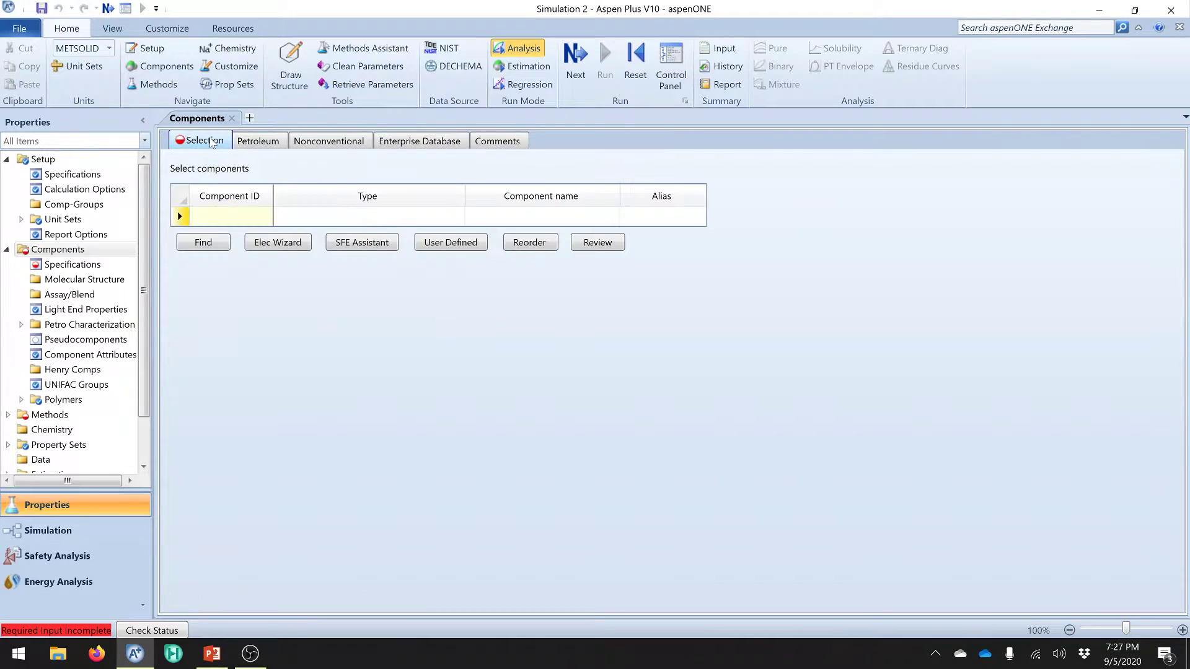
- Search the databanks for compounds containing "kaolinite" and add AL2SI2O7*2H2O to the component list
{"action": "left_click", "coordinate": [205, 242]}
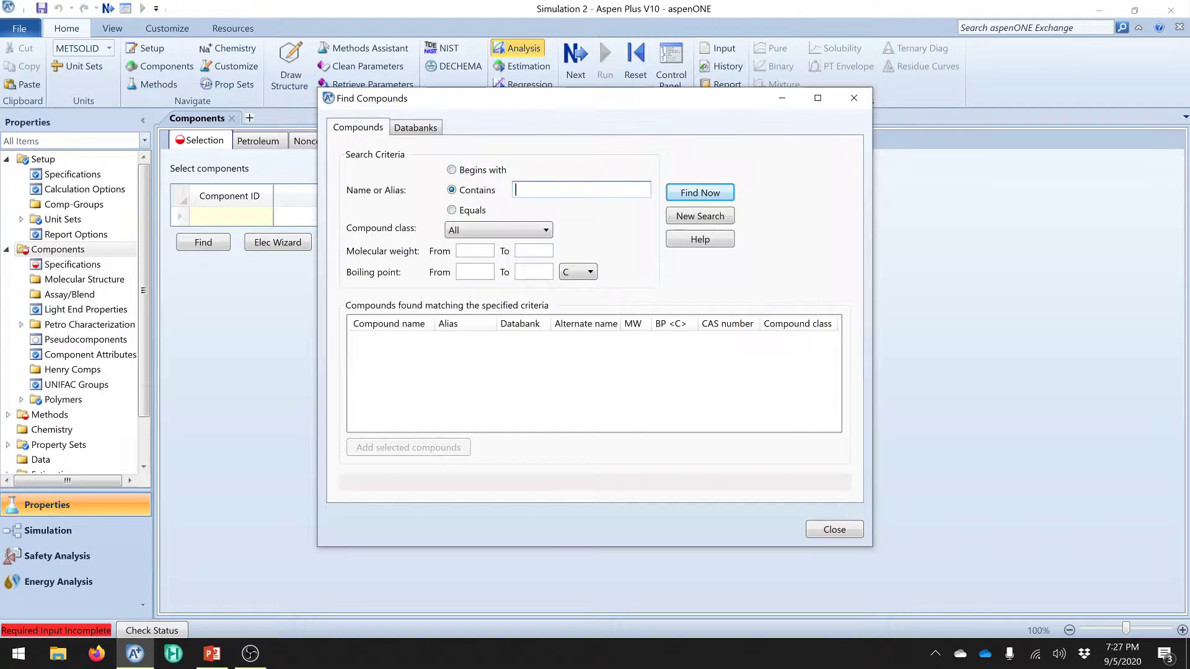
{"action": "type", "text": "kaolinite"}
{"action": "left_click", "coordinate": [723, 194]}
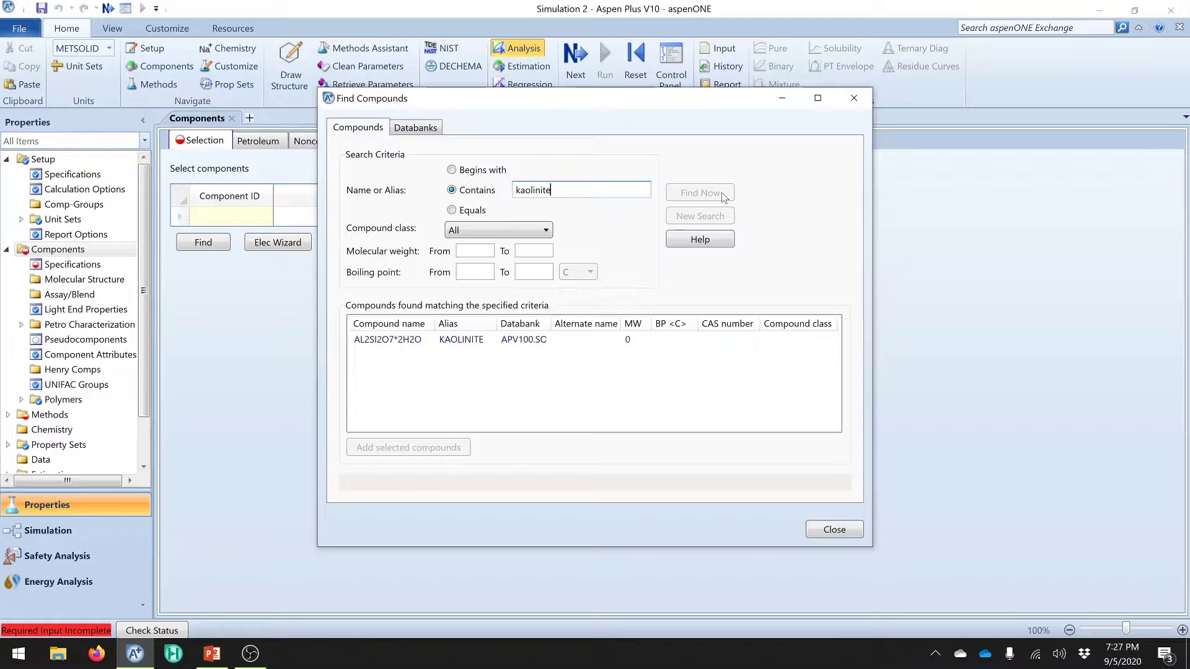
{"action": "left_click", "coordinate": [379, 340]}
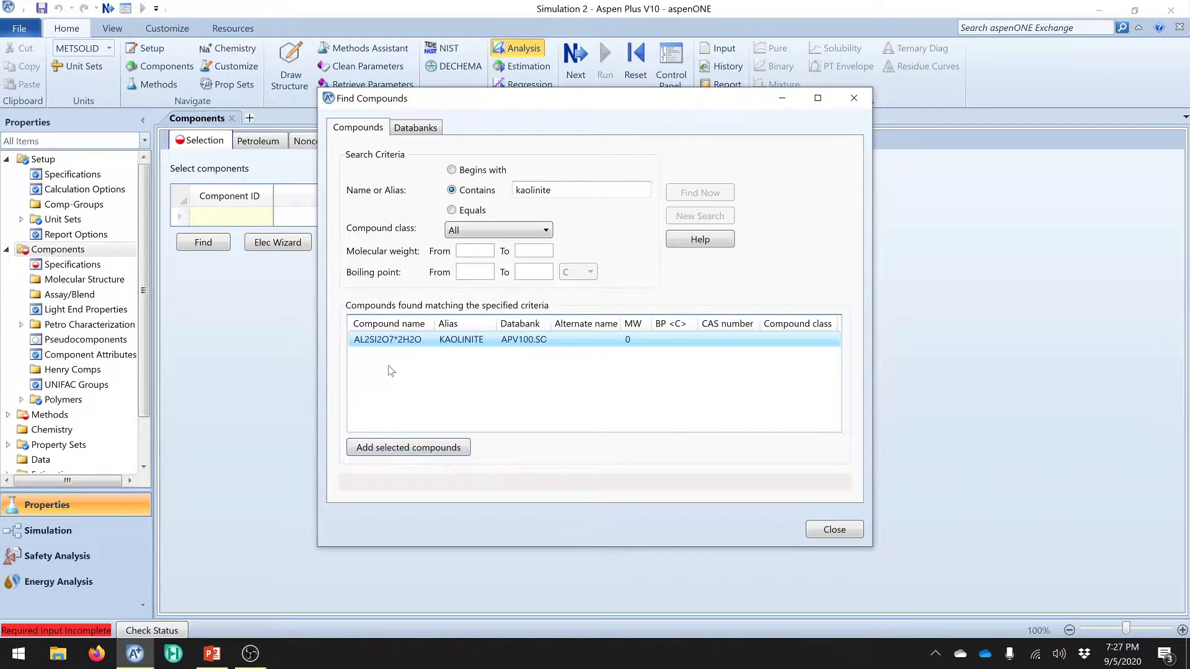
{"action": "left_click", "coordinate": [414, 451]}
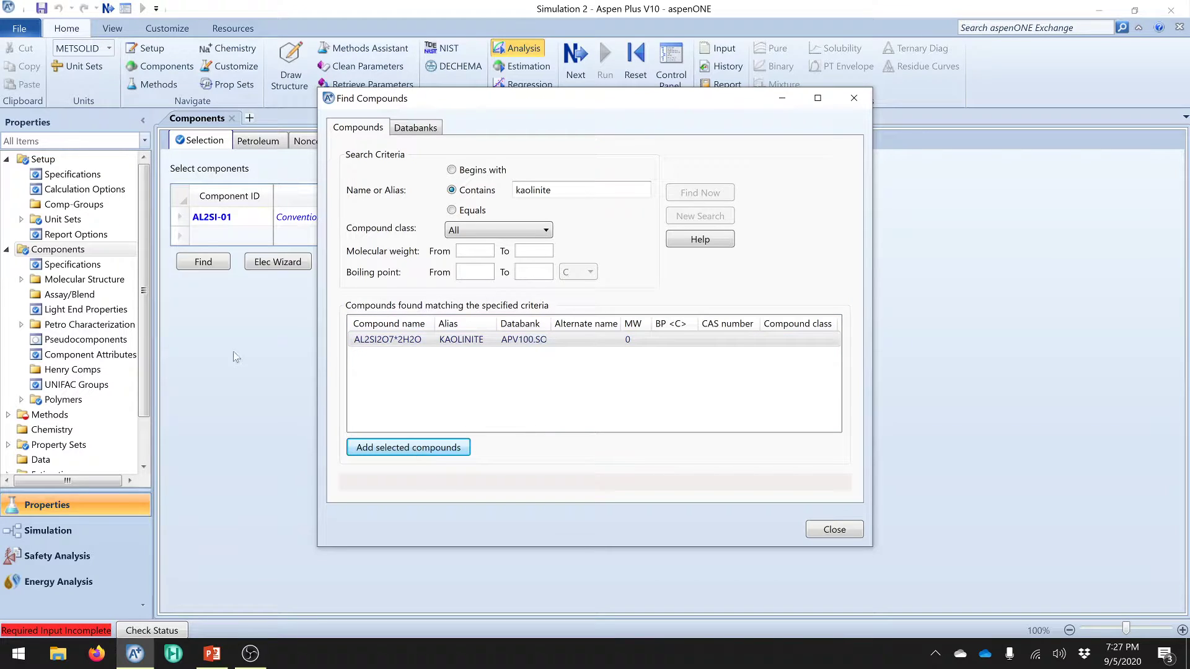
{"action": "left_click", "coordinate": [835, 531]}
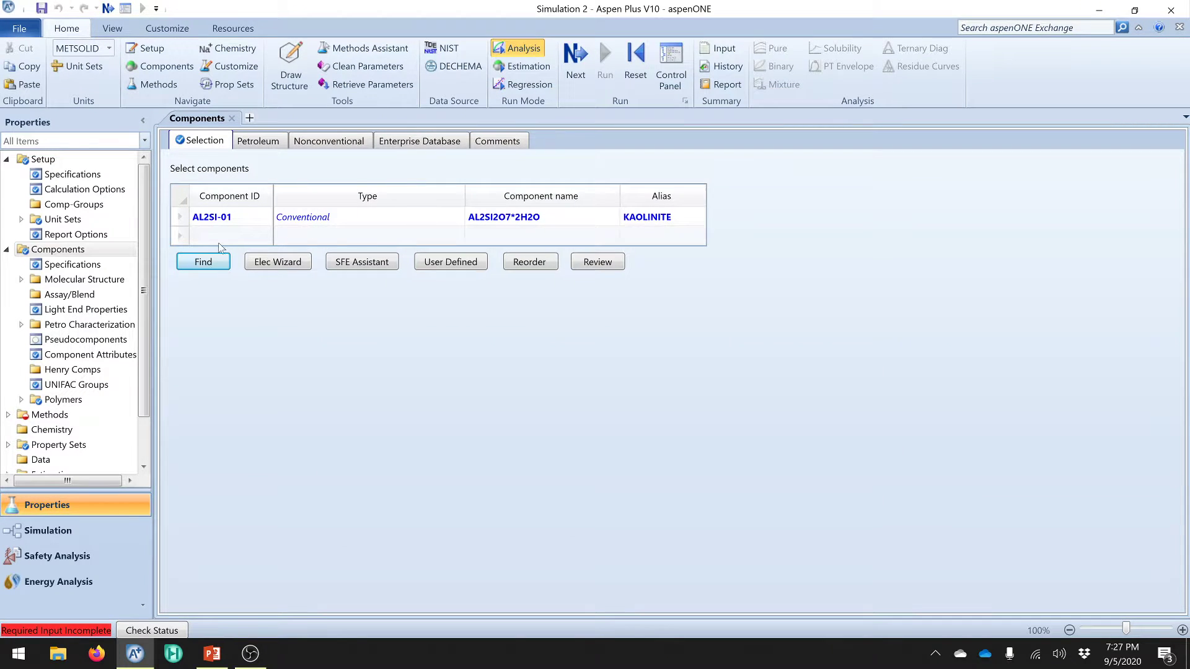
- Rename the kaolinite component's ID to KAOLINE and accept the change
{"action": "left_click", "coordinate": [221, 220]}
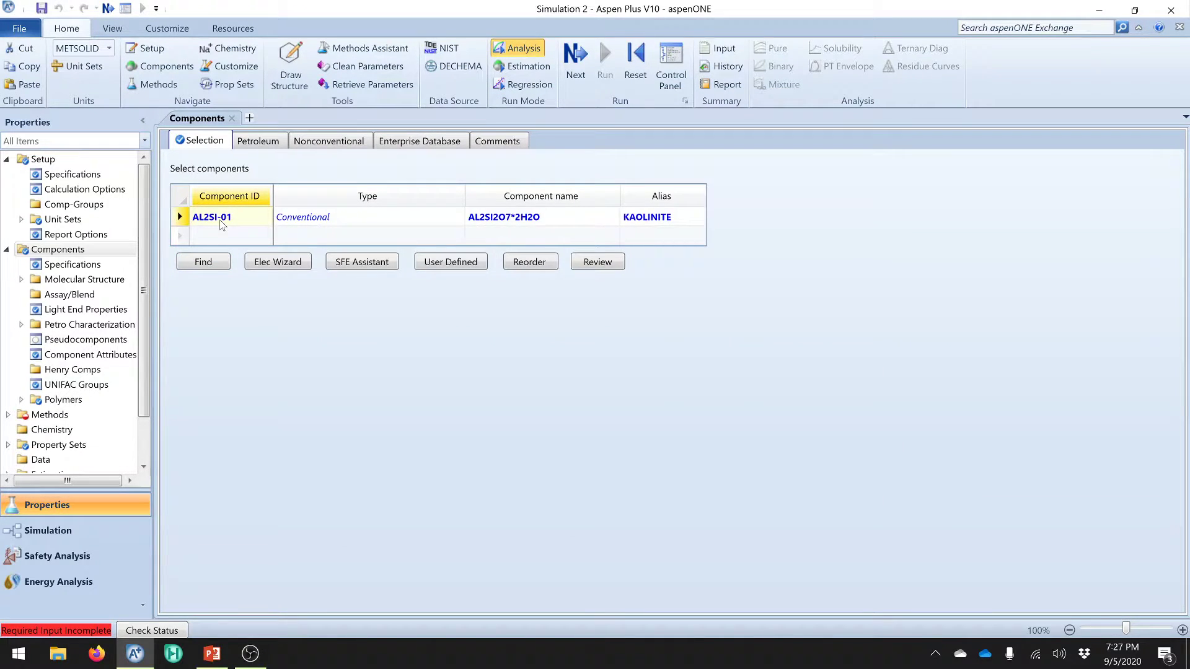
{"action": "type", "text": "KAOLIN"}
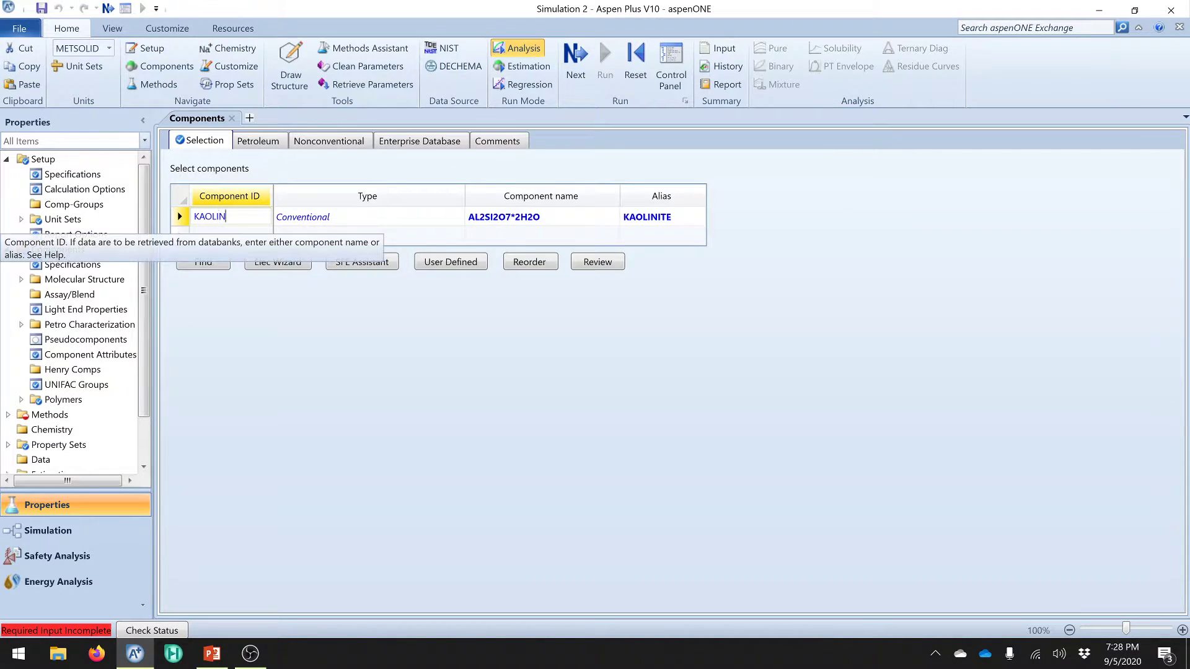
{"action": "type", "text": "E"}
{"action": "key", "text": "Return"}
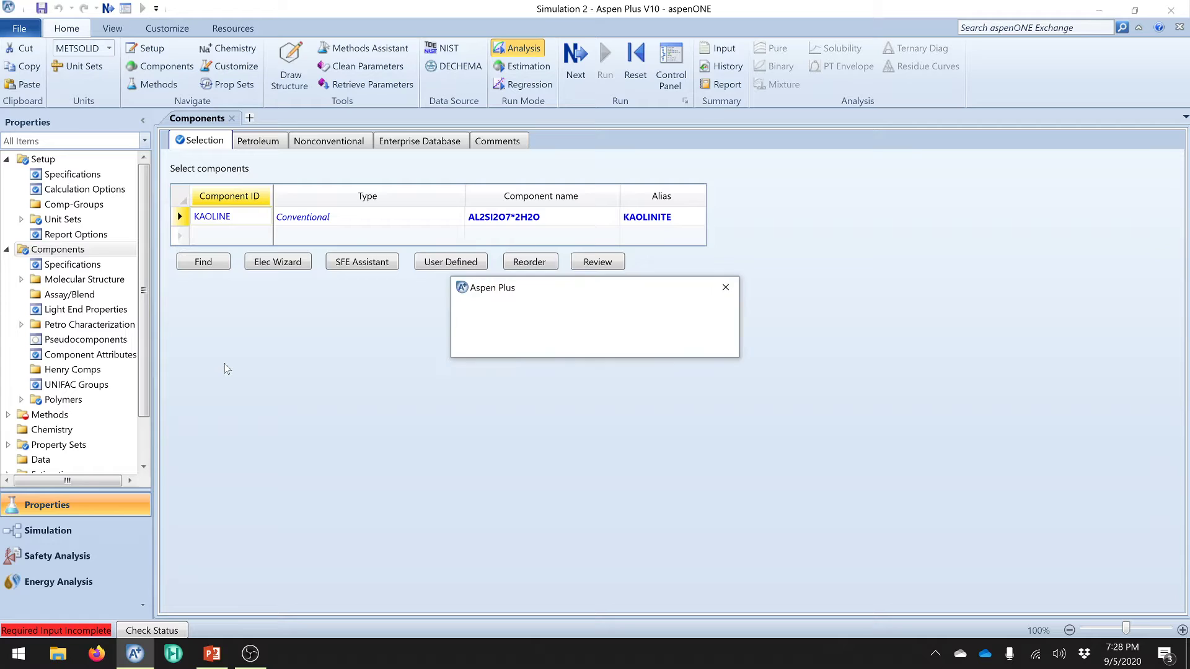
{"action": "left_click", "coordinate": [494, 343]}
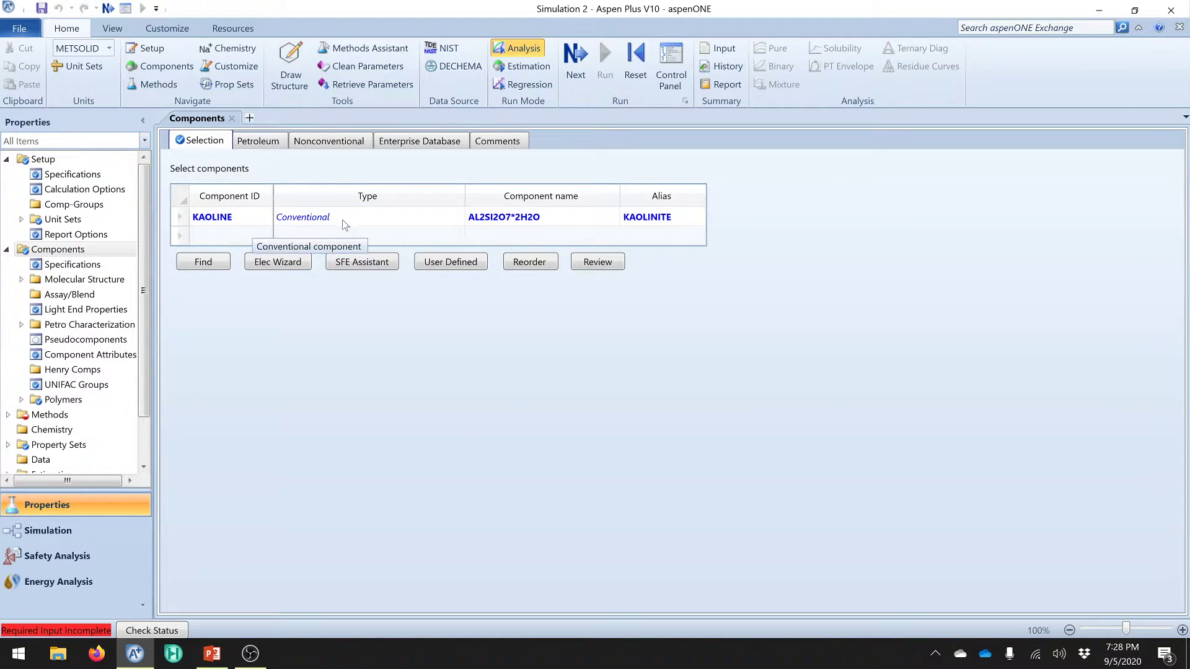
- Change the component type of KAOLINE to Solid
{"action": "left_click", "coordinate": [402, 221]}
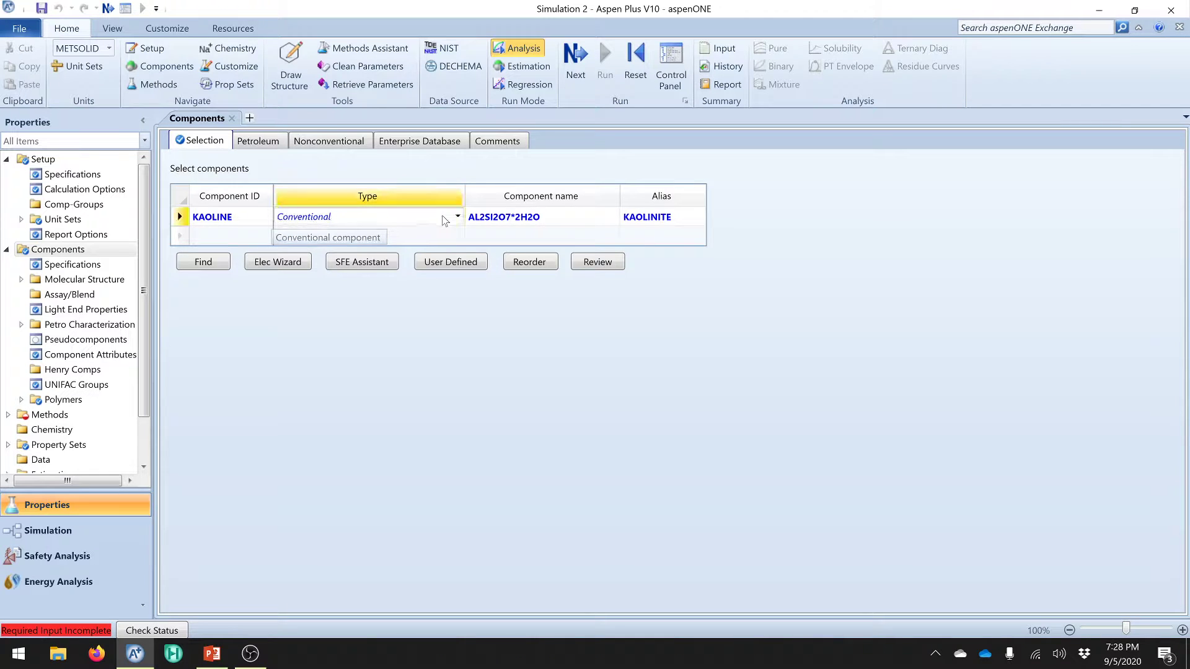
{"action": "left_click", "coordinate": [458, 217]}
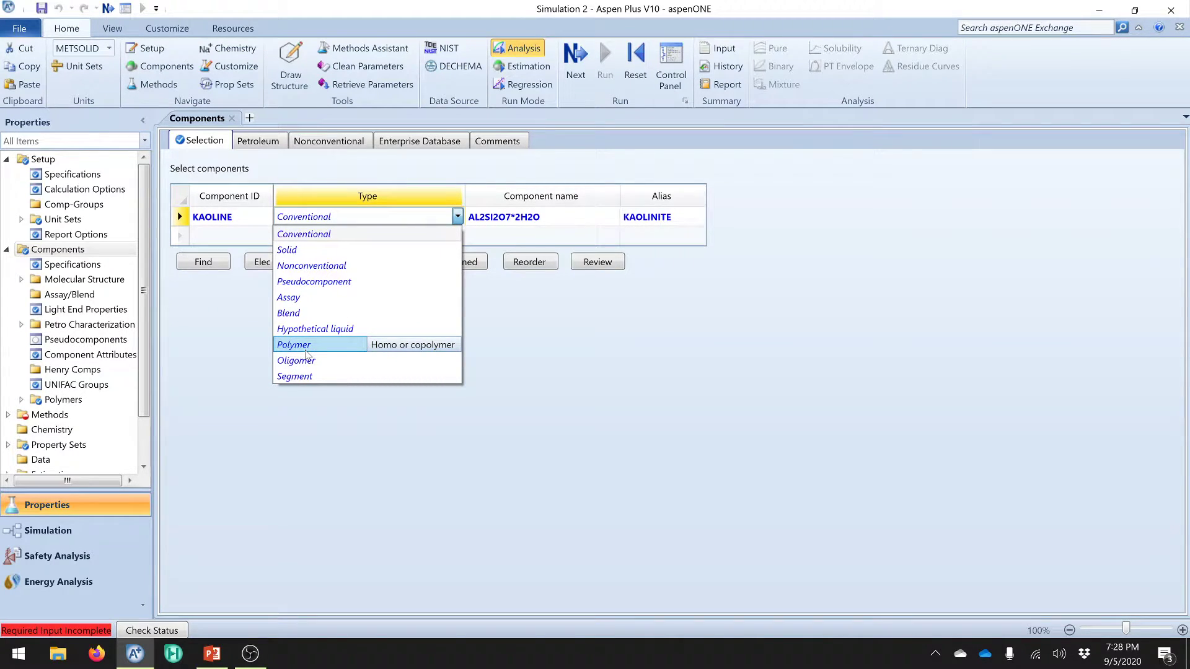
{"action": "left_click", "coordinate": [309, 250]}
{"action": "left_click", "coordinate": [317, 323]}
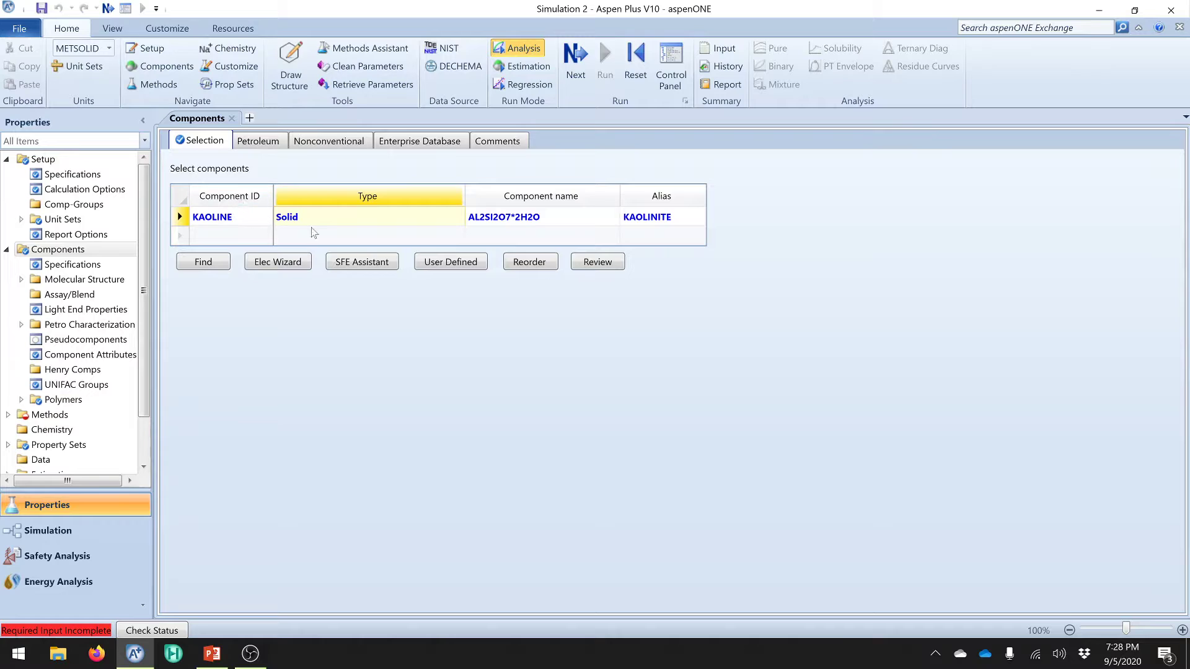
- Set the base property method to IDEAL and bring up the choices for continuing after the property input
{"action": "left_click", "coordinate": [573, 56]}
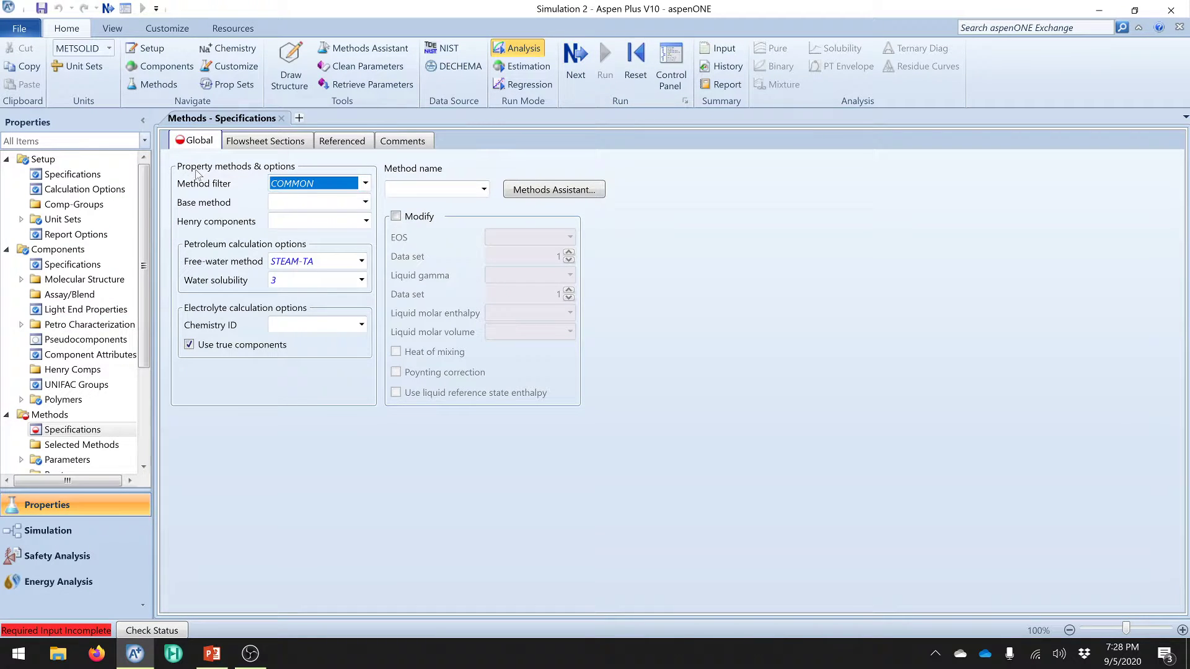
{"action": "left_click", "coordinate": [365, 202]}
{"action": "left_click", "coordinate": [316, 330]}
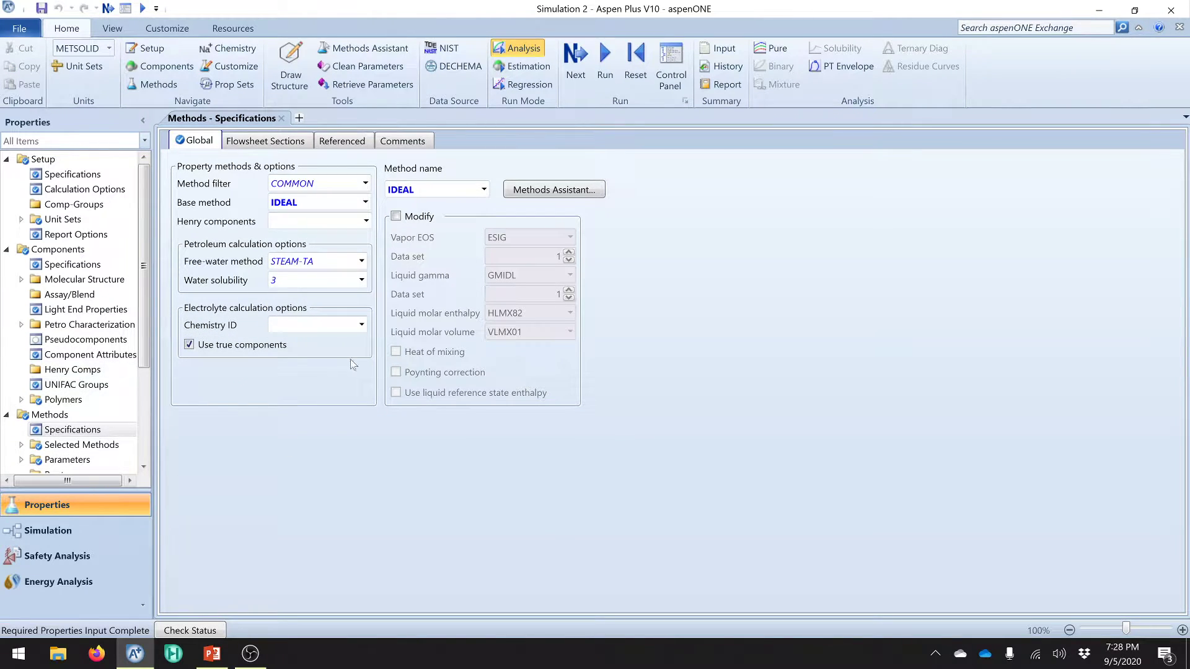
{"action": "left_click", "coordinate": [576, 66]}
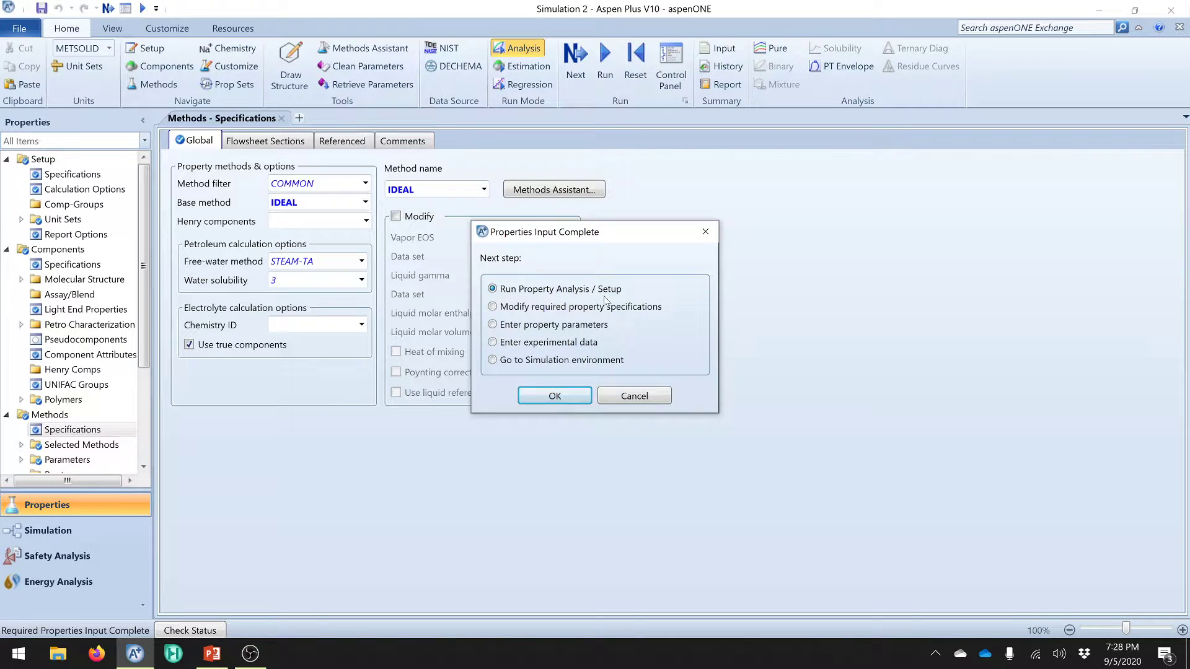
- Run the property analysis and setup, and switch to the Simulation environment
{"action": "left_click", "coordinate": [556, 397]}
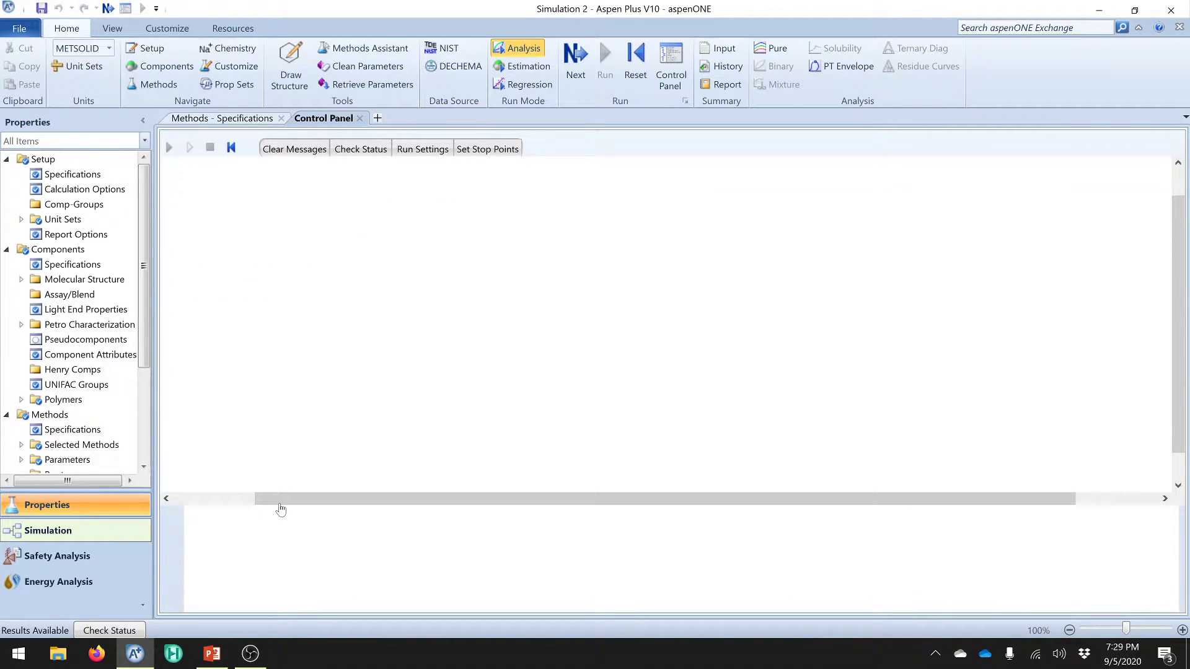
{"action": "key", "text": "ctrl+alt+s"}
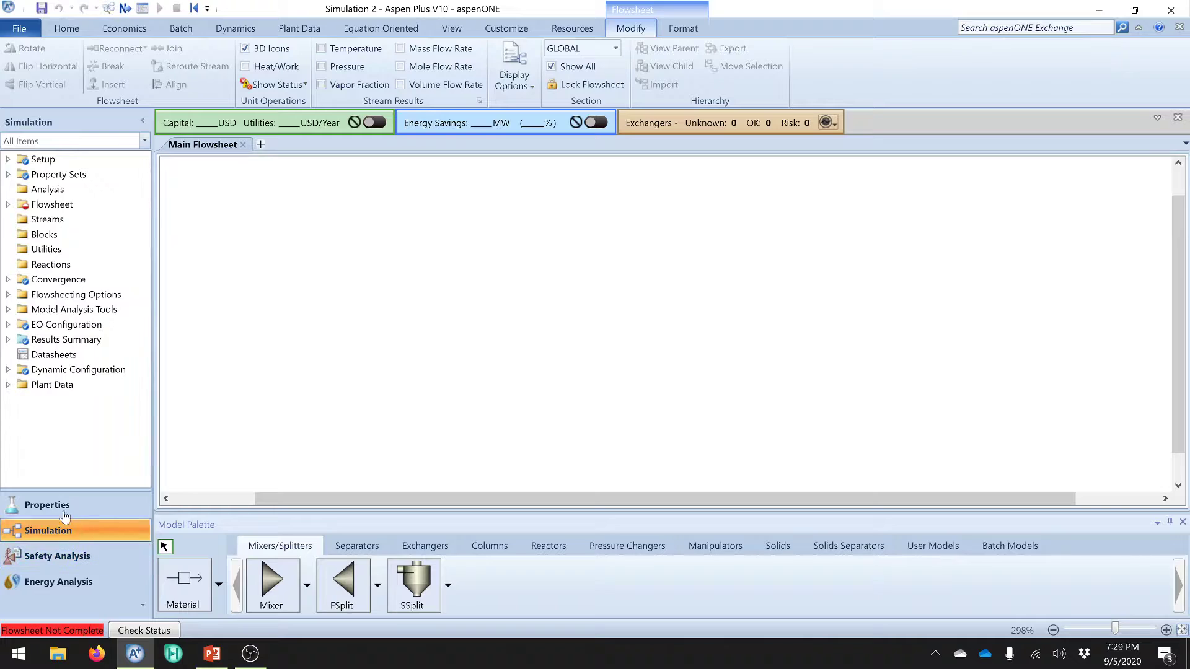
- Place a material stream on the empty flowsheet and name it FEED
{"action": "left_click", "coordinate": [185, 582]}
{"action": "left_click", "coordinate": [285, 299]}
{"action": "left_click", "coordinate": [465, 308]}
{"action": "right_click", "coordinate": [387, 238]}
{"action": "left_click", "coordinate": [380, 308]}
{"action": "left_click", "coordinate": [373, 305]}
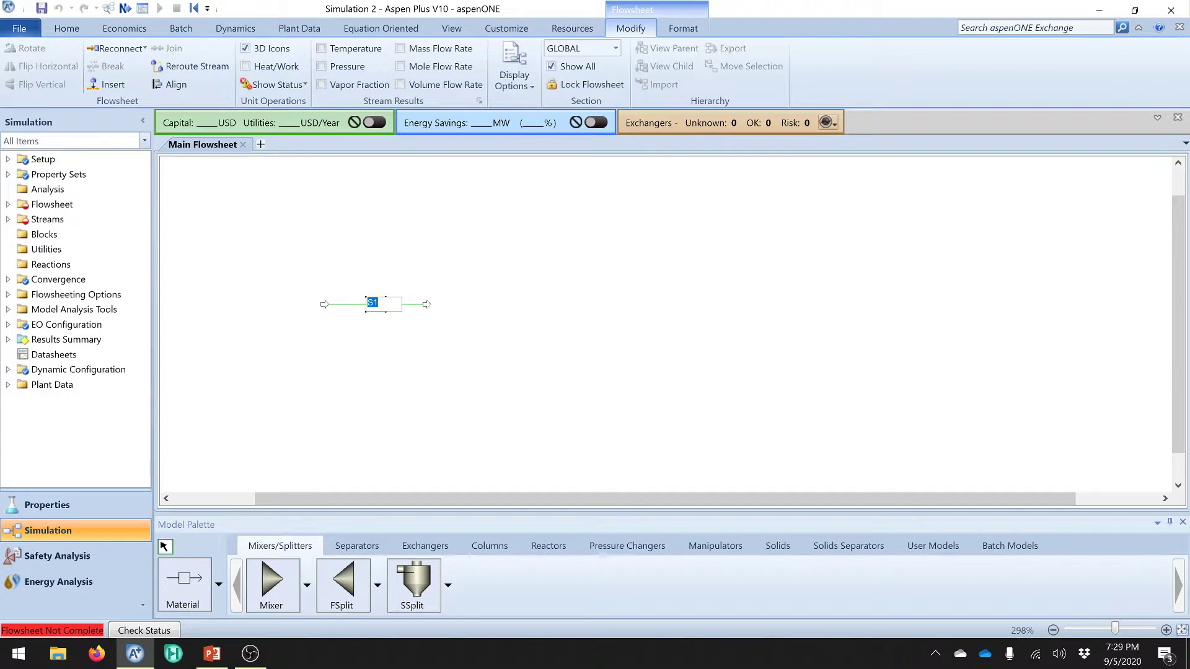
{"action": "type", "text": "FEED"}
{"action": "left_click", "coordinate": [379, 340]}
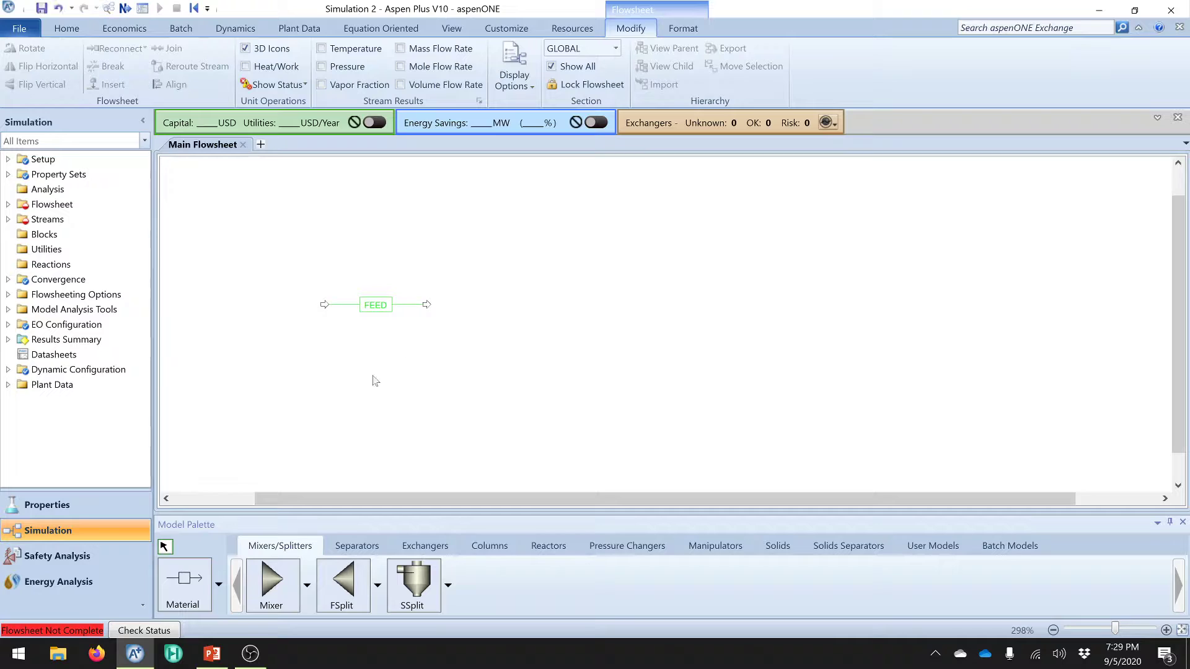
- Place a Cyclone solids separator block on the flowsheet beside the outlet end of the FEED stream
{"action": "left_click", "coordinate": [854, 552]}
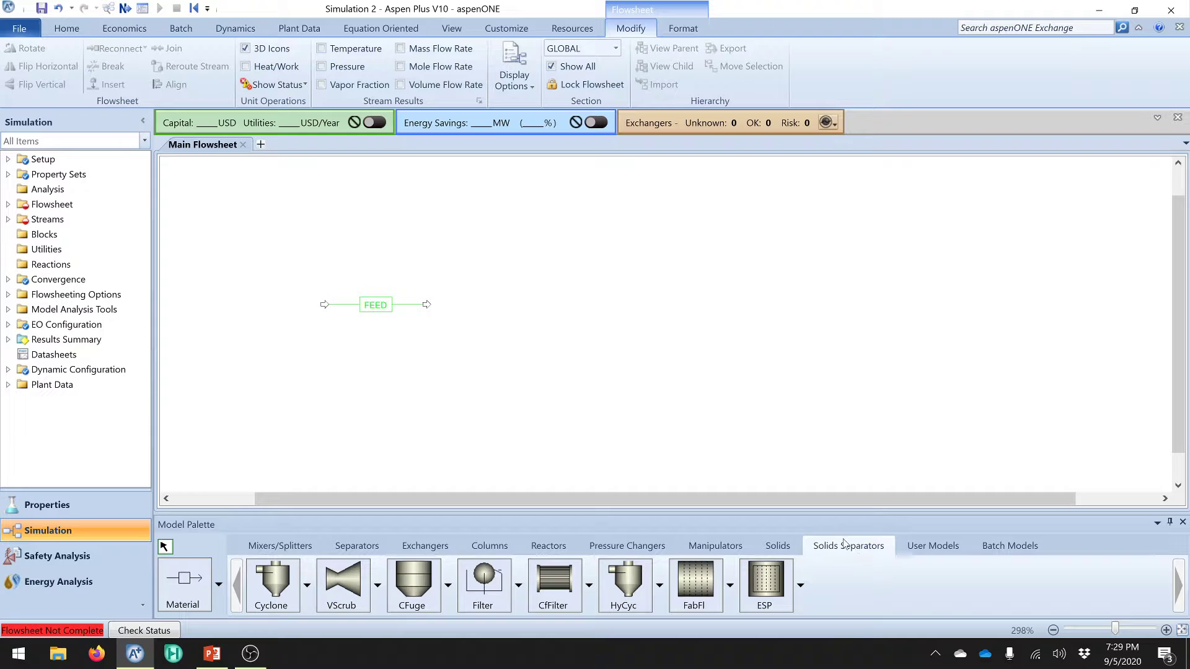
{"action": "left_click", "coordinate": [285, 582]}
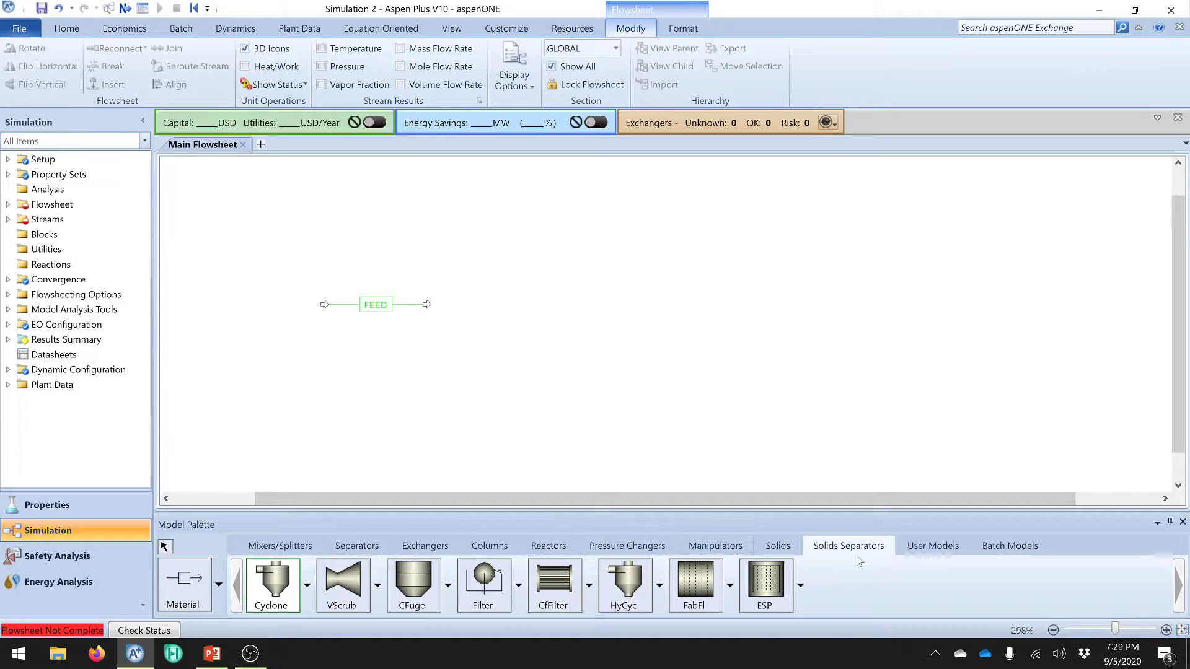
{"action": "left_click", "coordinate": [276, 580]}
{"action": "left_click", "coordinate": [489, 303]}
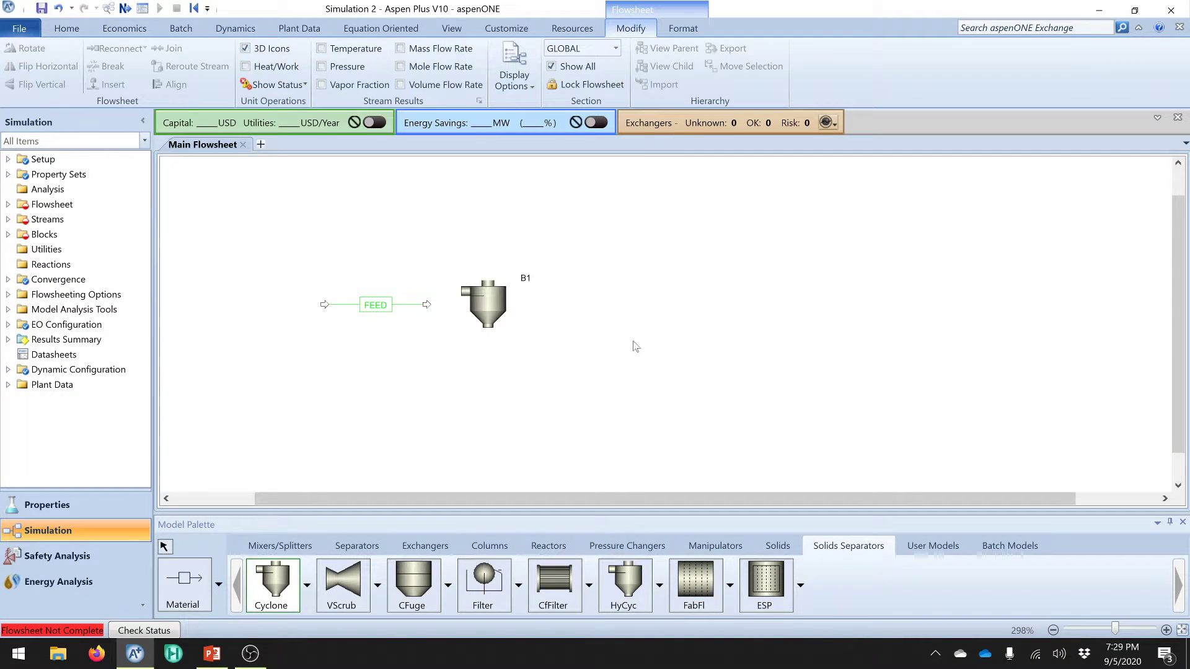
{"action": "right_click", "coordinate": [596, 324]}
- Rename the cyclone block to CYCLONE and move its label directly above the block
{"action": "left_click", "coordinate": [527, 277]}
{"action": "left_click", "coordinate": [529, 278]}
{"action": "type", "text": "CYCON"}
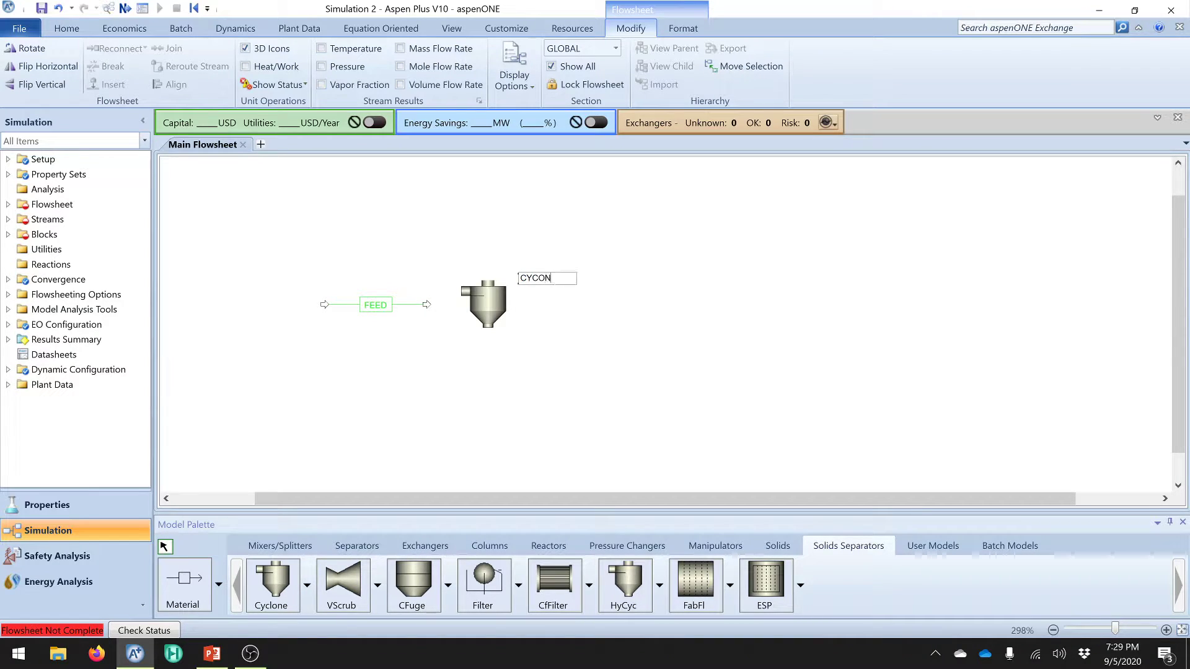
{"action": "key", "text": "BackSpace"}
{"action": "key", "text": "BackSpace"}
{"action": "key", "text": "Return"}
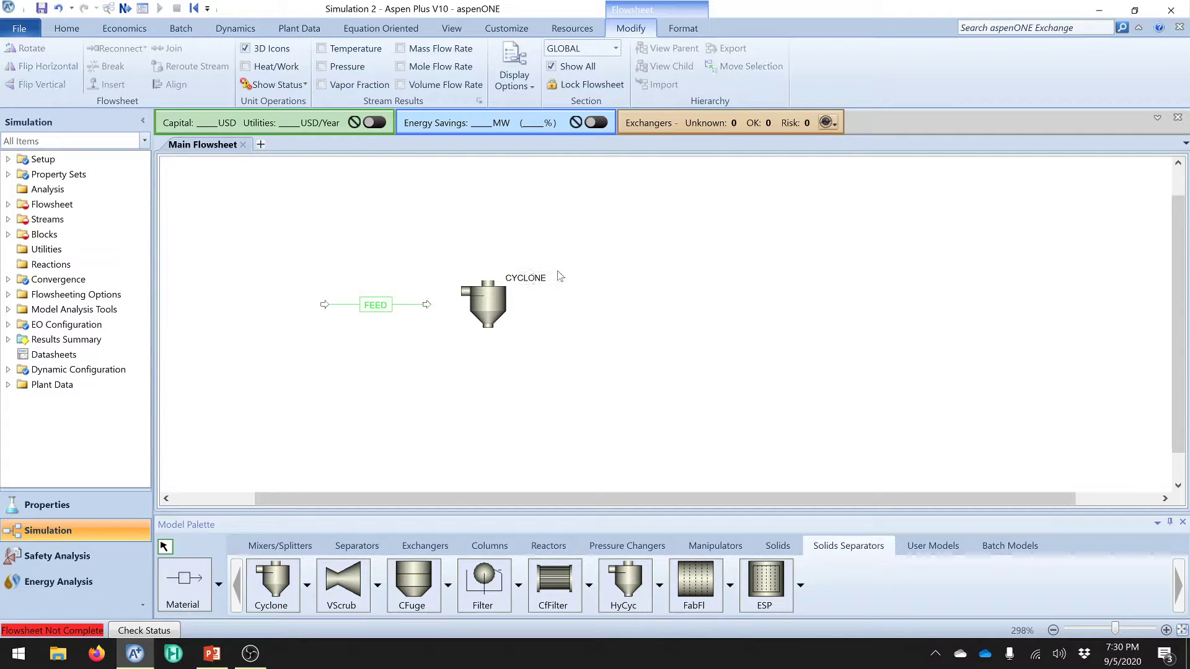
{"action": "left_click_drag", "start_coordinate": [526, 282], "coordinate": [487, 264]}
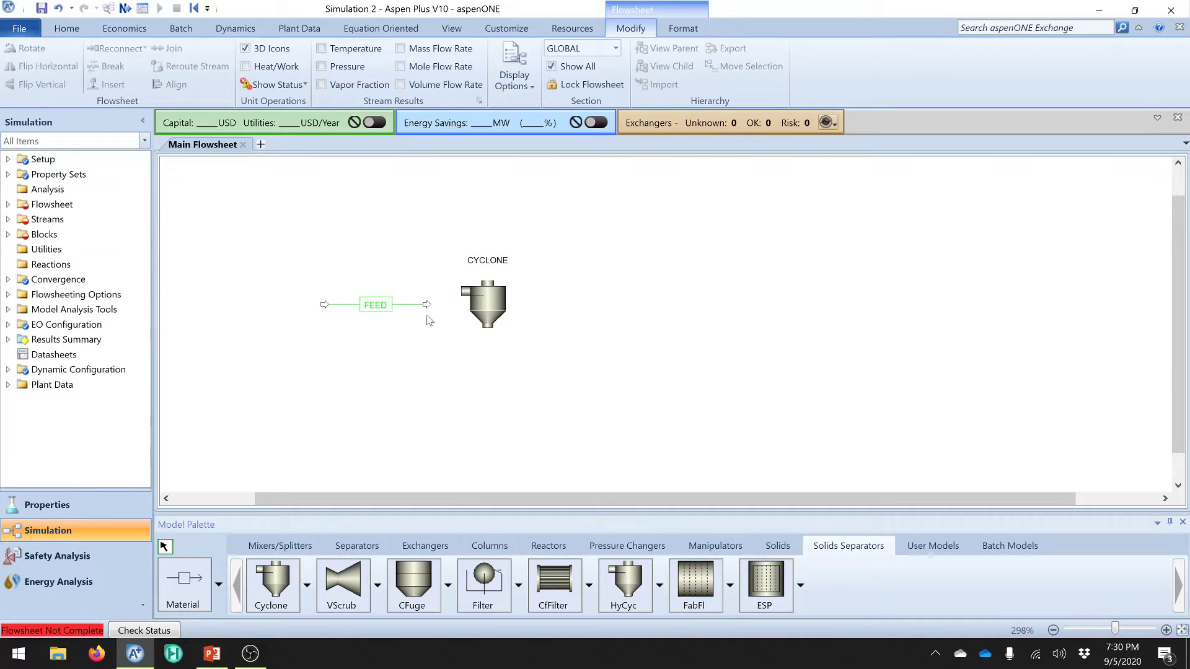
- Connect the destination end of the FEED stream to the cyclone's inlet port
{"action": "scroll", "coordinate": [430, 308], "scroll_direction": "up", "scroll_amount": 1}
{"action": "left_click_drag", "start_coordinate": [430, 308], "coordinate": [459, 285]}
{"action": "scroll", "coordinate": [459, 471], "scroll_direction": "up", "scroll_amount": 2}
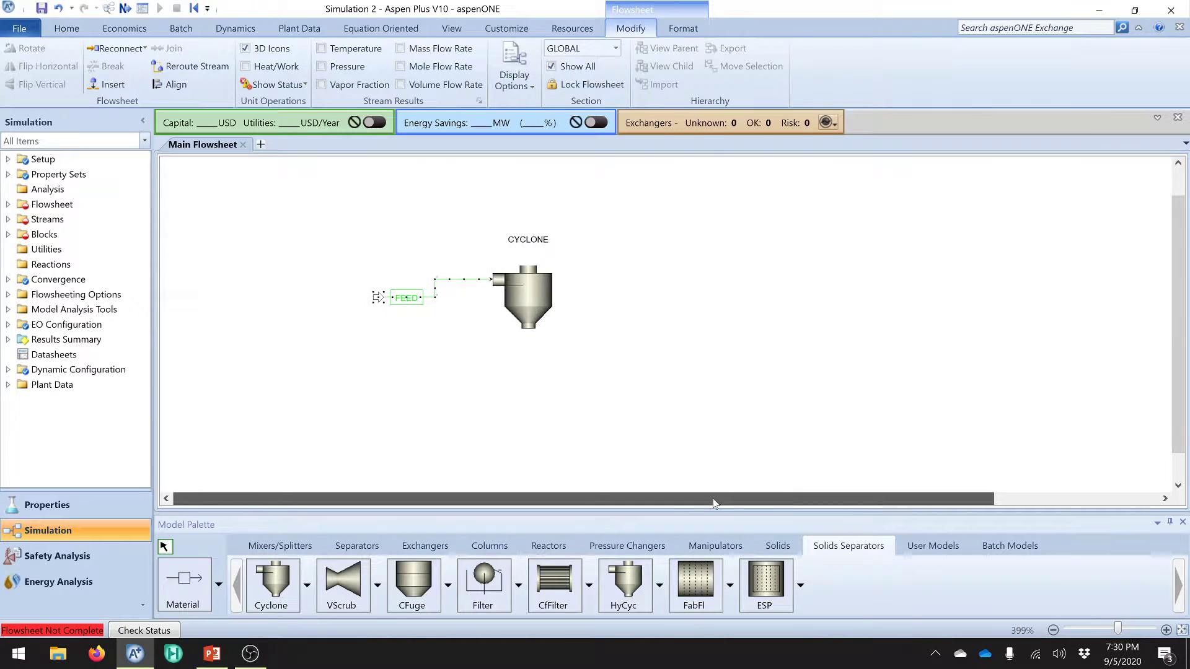
{"action": "right_click", "coordinate": [287, 439]}
- Draw two material product streams, one from the cyclone's top outlet and one from its bottom outlet
{"action": "left_click", "coordinate": [192, 578]}
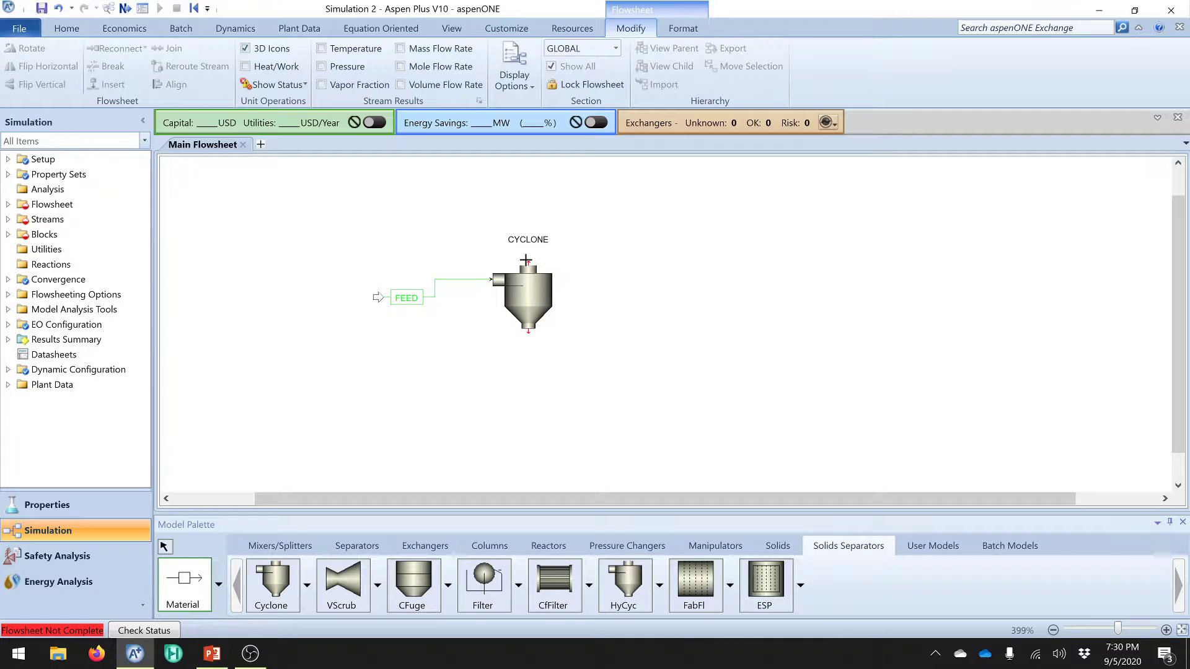
{"action": "left_click", "coordinate": [529, 259]}
{"action": "left_click", "coordinate": [664, 256]}
{"action": "left_click", "coordinate": [530, 332]}
{"action": "left_click", "coordinate": [699, 346]}
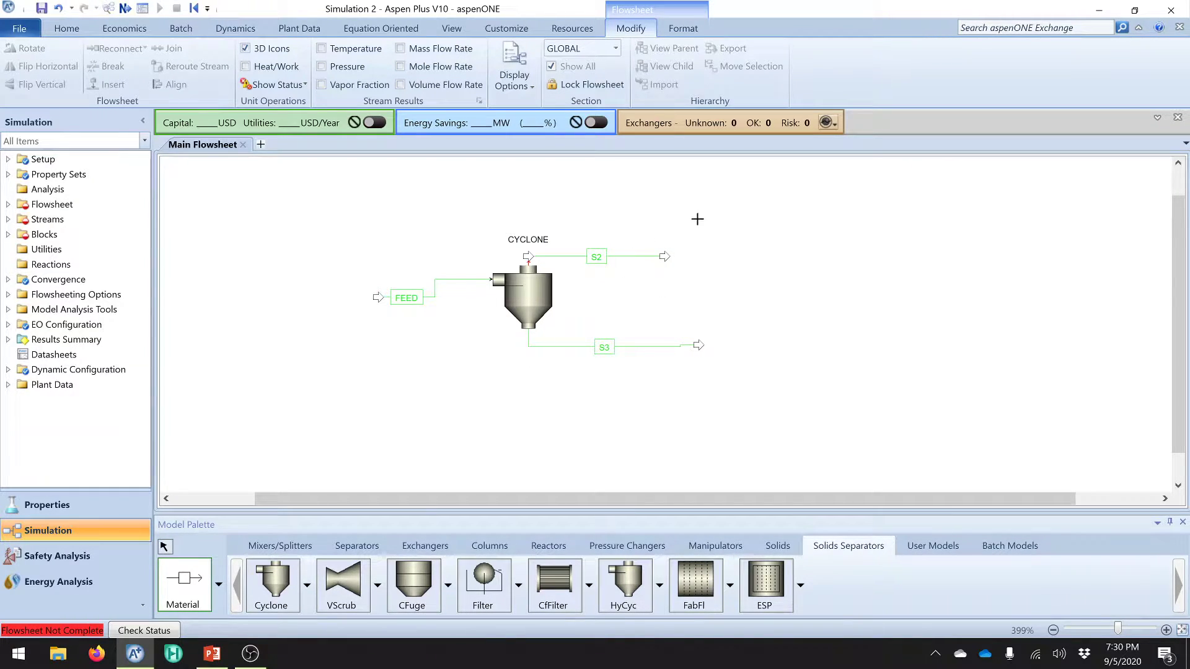
{"action": "key", "text": "Escape"}
- Rename the cyclone's top outlet stream to TOPPROD and its bottom outlet stream to BOTPROD
{"action": "left_click", "coordinate": [596, 258]}
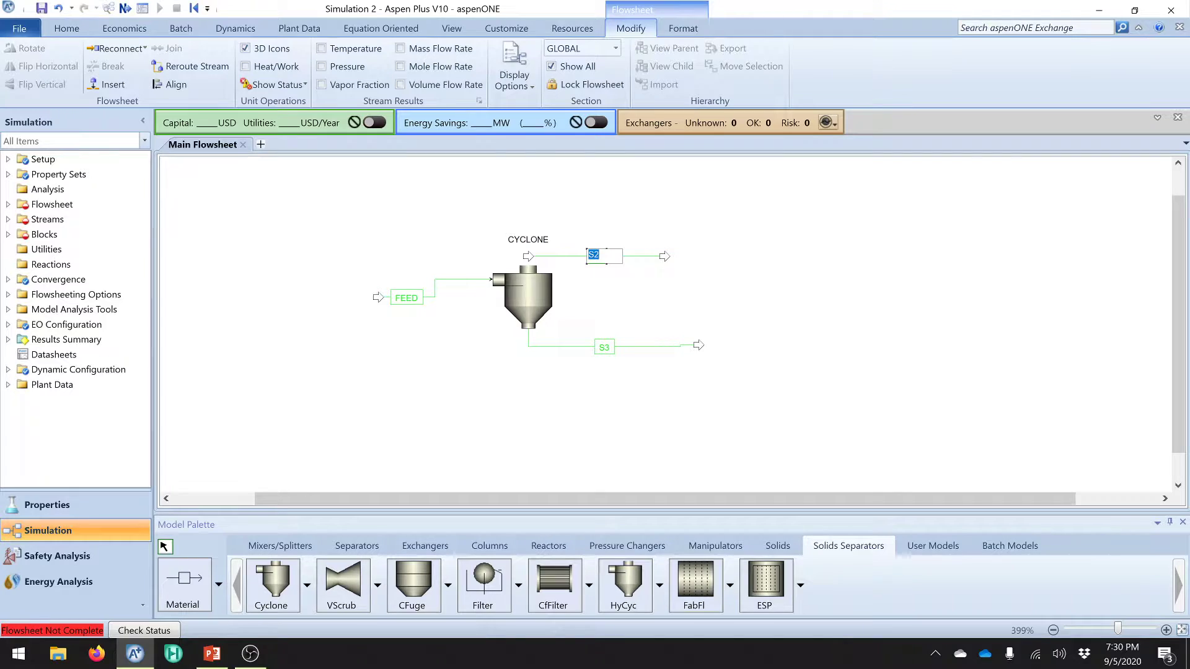
{"action": "type", "text": "TOPPROD"}
{"action": "key", "text": "Return"}
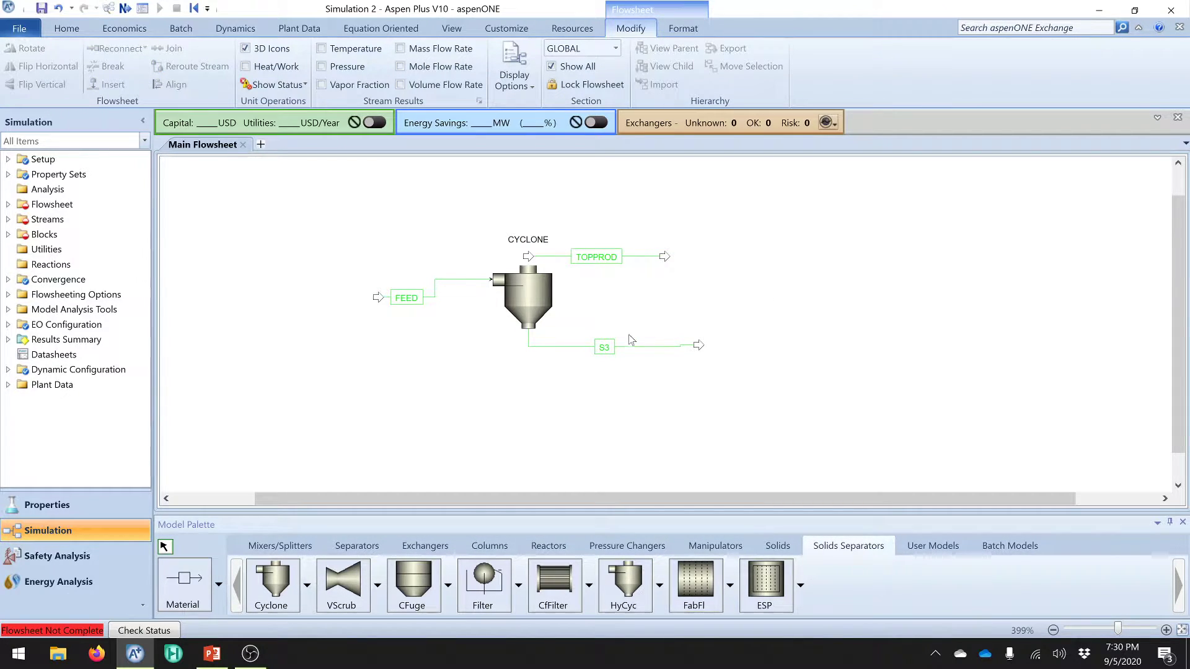
{"action": "left_click", "coordinate": [613, 347]}
{"action": "type", "text": "BOTPROD"}
{"action": "key", "text": "Return"}
- Open the FEED stream's input specifications for the CI Solid substream
{"action": "left_click", "coordinate": [438, 279]}
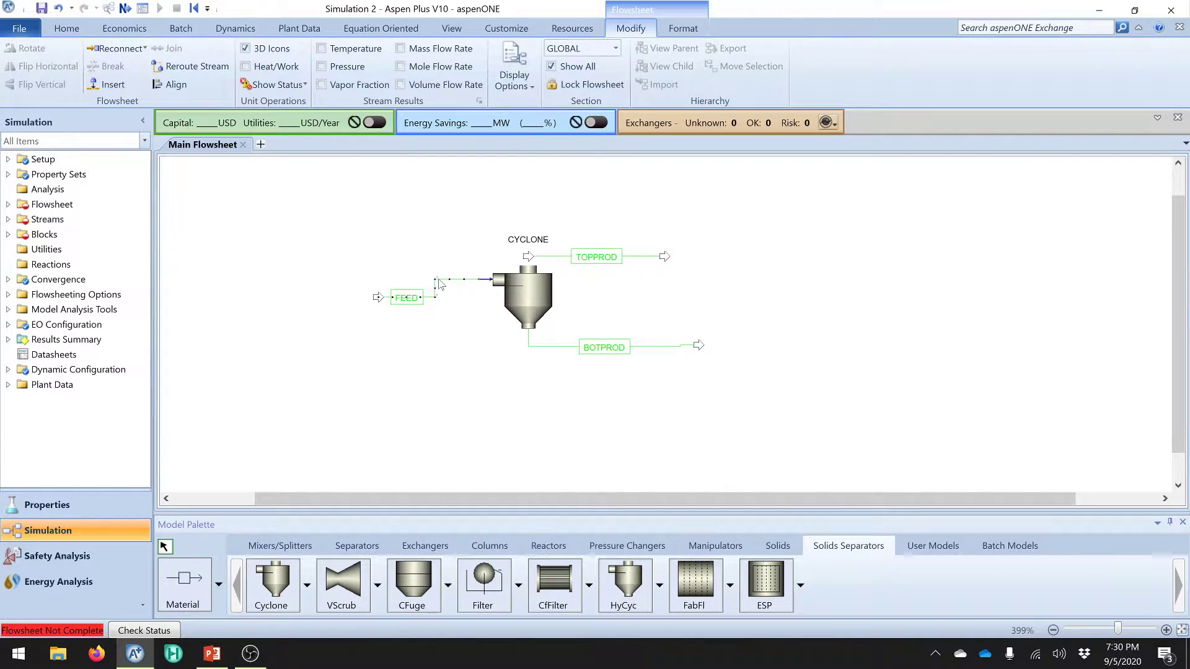
{"action": "double_click", "coordinate": [438, 297]}
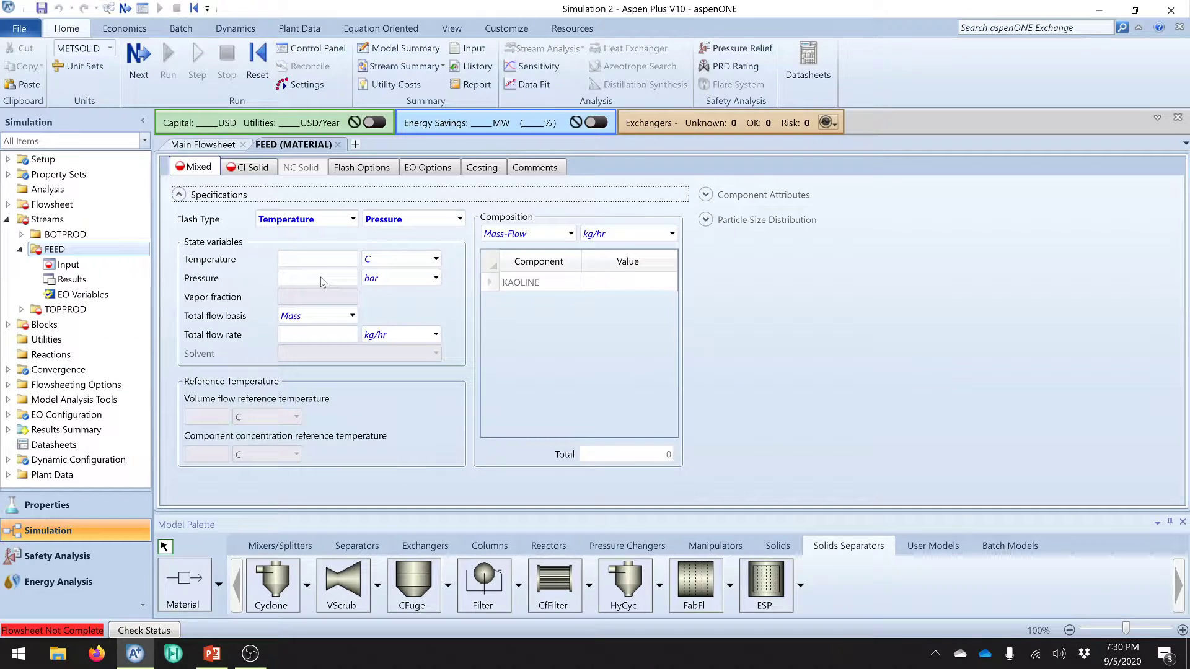
{"action": "left_click", "coordinate": [252, 171]}
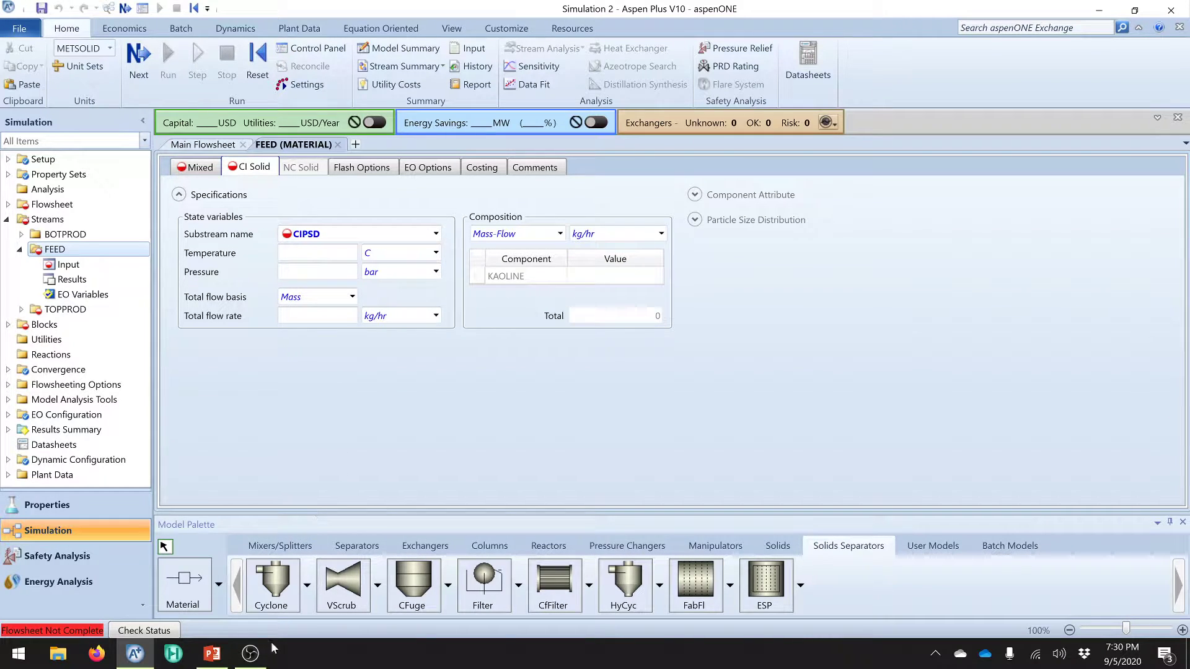
- Switch to the PowerPoint problem statement and look up the inlet stream's temperature, pressure and flow rate
{"action": "left_click", "coordinate": [211, 653]}
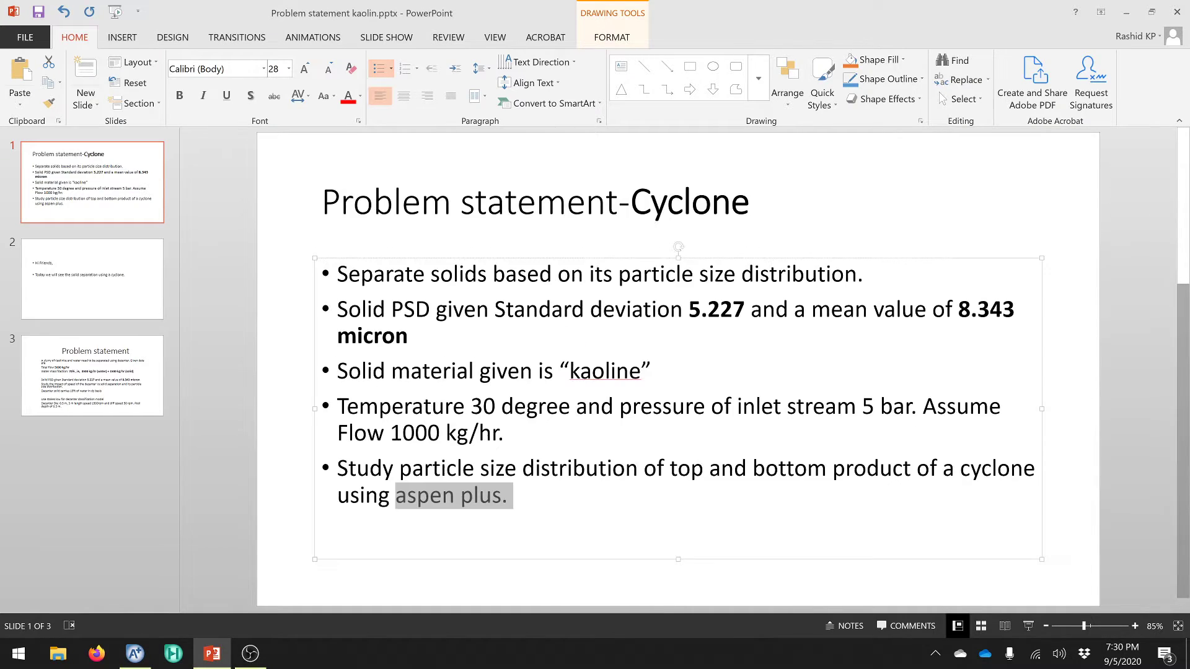
{"action": "left_click", "coordinate": [651, 370]}
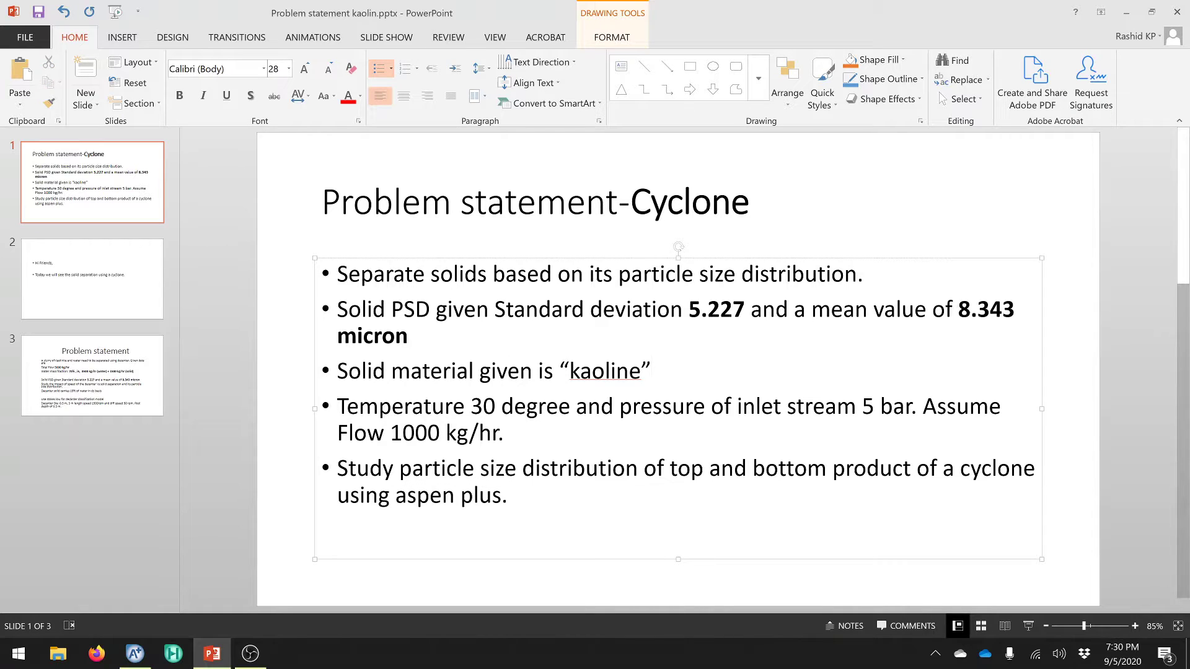
{"action": "left_click_drag", "start_coordinate": [471, 406], "coordinate": [575, 406]}
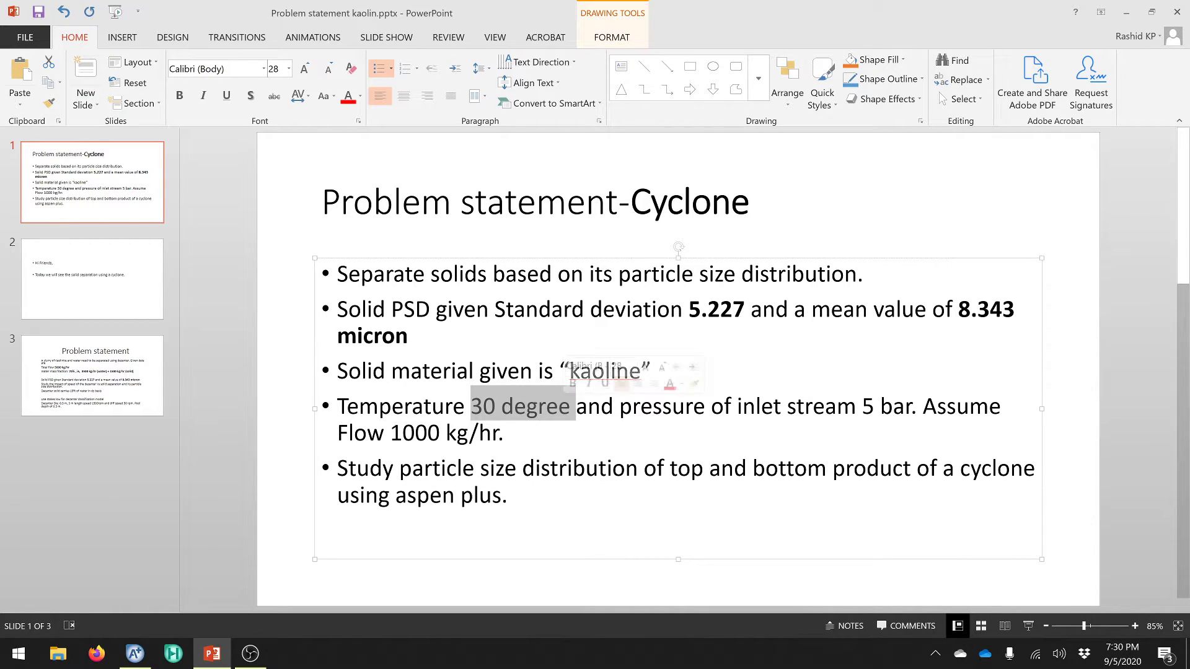
{"action": "left_click_drag", "start_coordinate": [862, 406], "coordinate": [910, 405]}
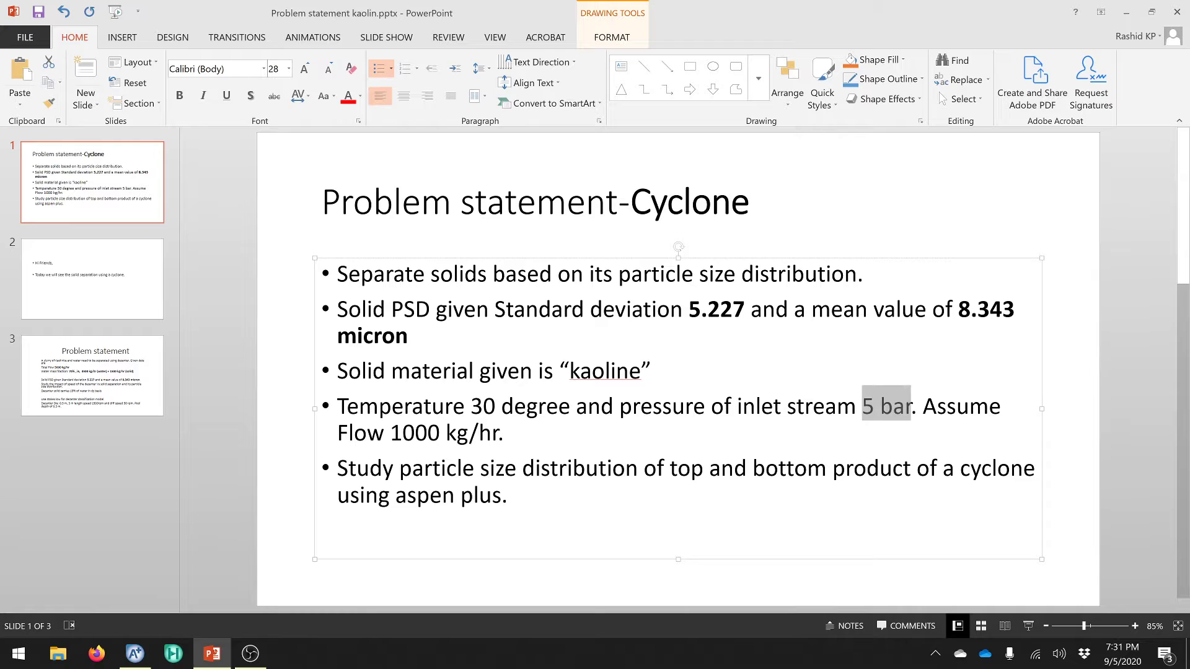
{"action": "left_click_drag", "start_coordinate": [390, 432], "coordinate": [499, 433]}
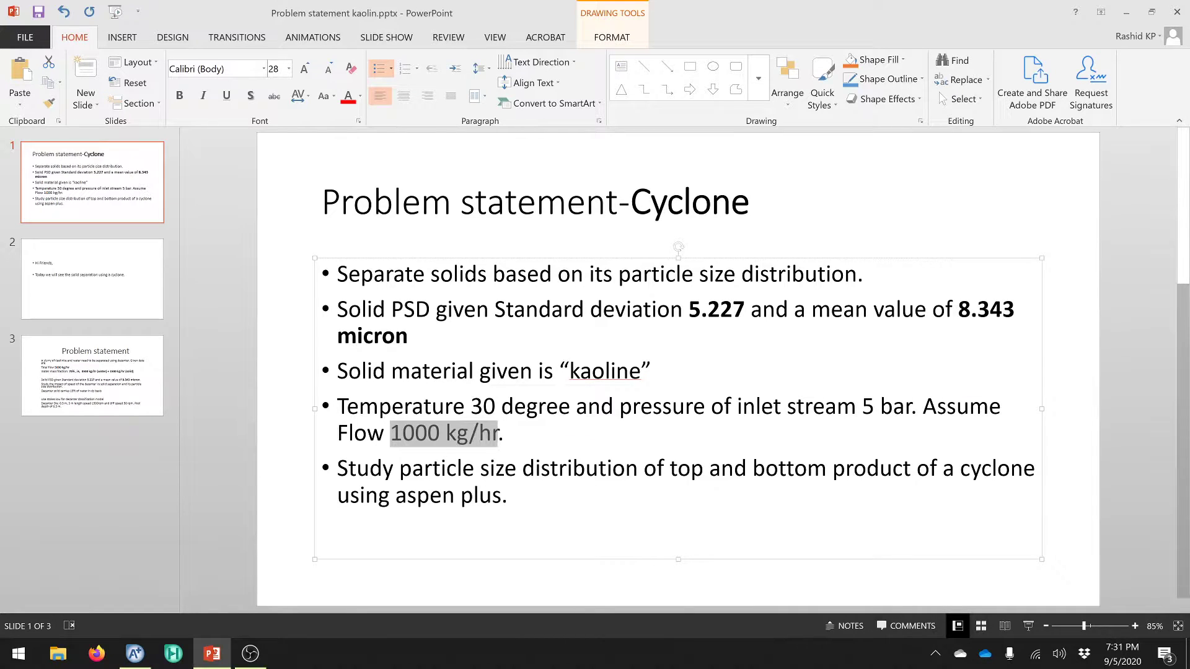
- Back in Aspen Plus, set FEED's CIPSD substream to 30 C, 5 bar and a KAOLINE mass flow of 1000 kg/hr
{"action": "left_click", "coordinate": [134, 654]}
{"action": "left_click", "coordinate": [354, 252]}
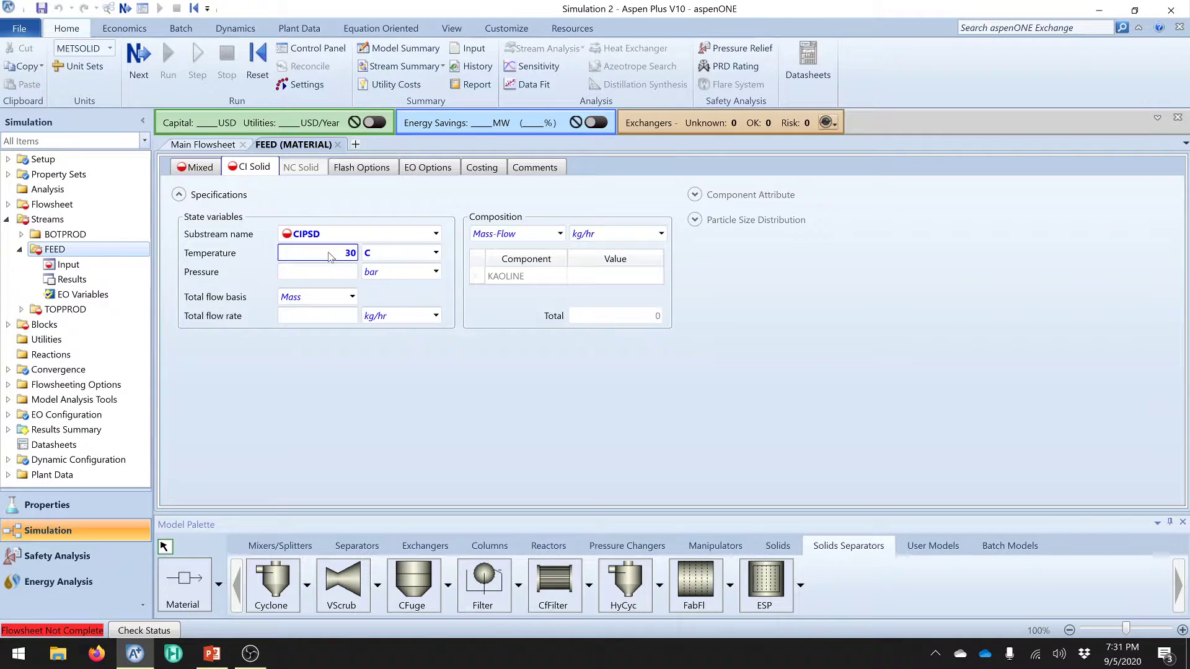
{"action": "left_click", "coordinate": [354, 271]}
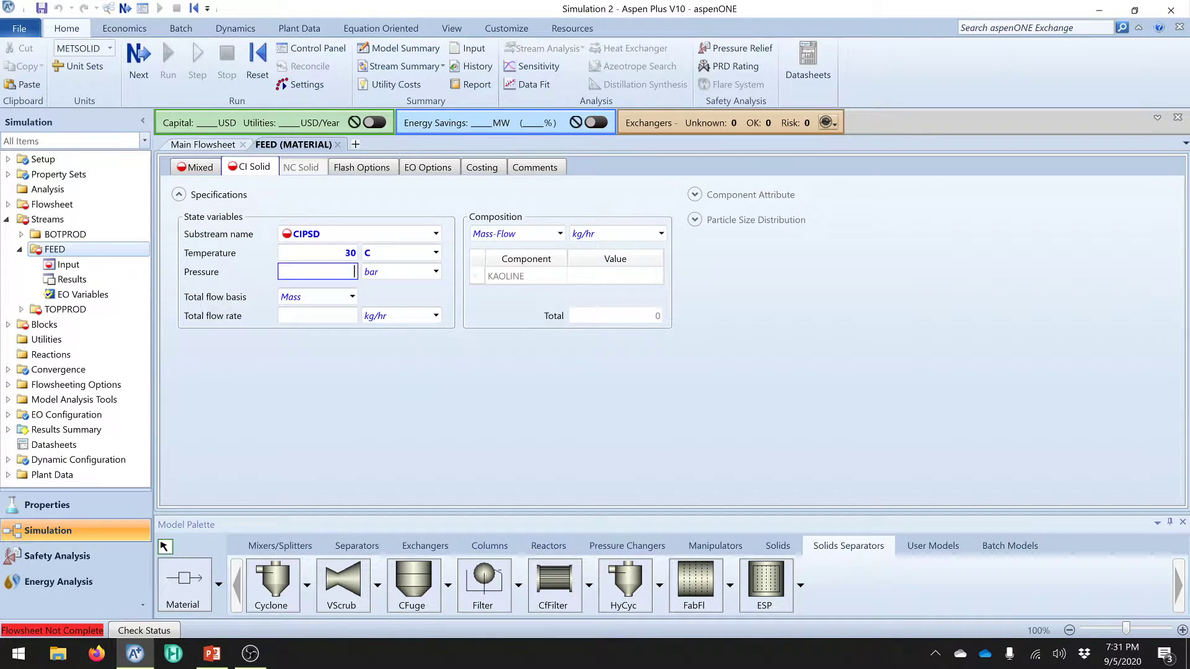
{"action": "type", "text": "5"}
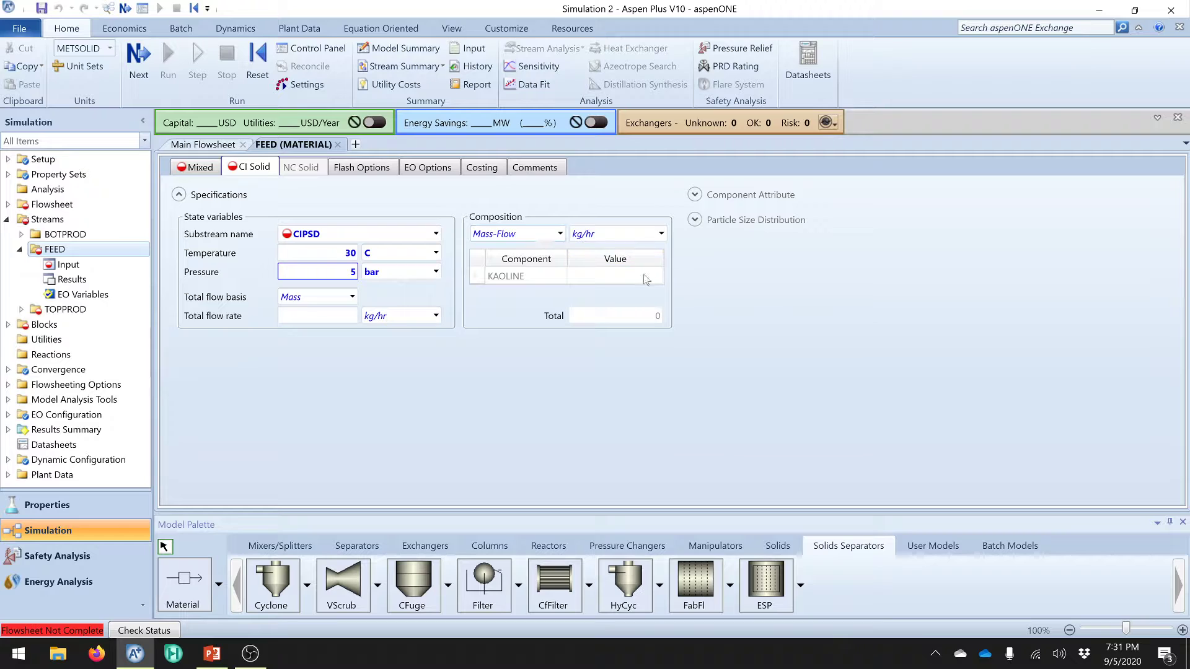
{"action": "left_click", "coordinate": [613, 276]}
{"action": "type", "text": "1000"}
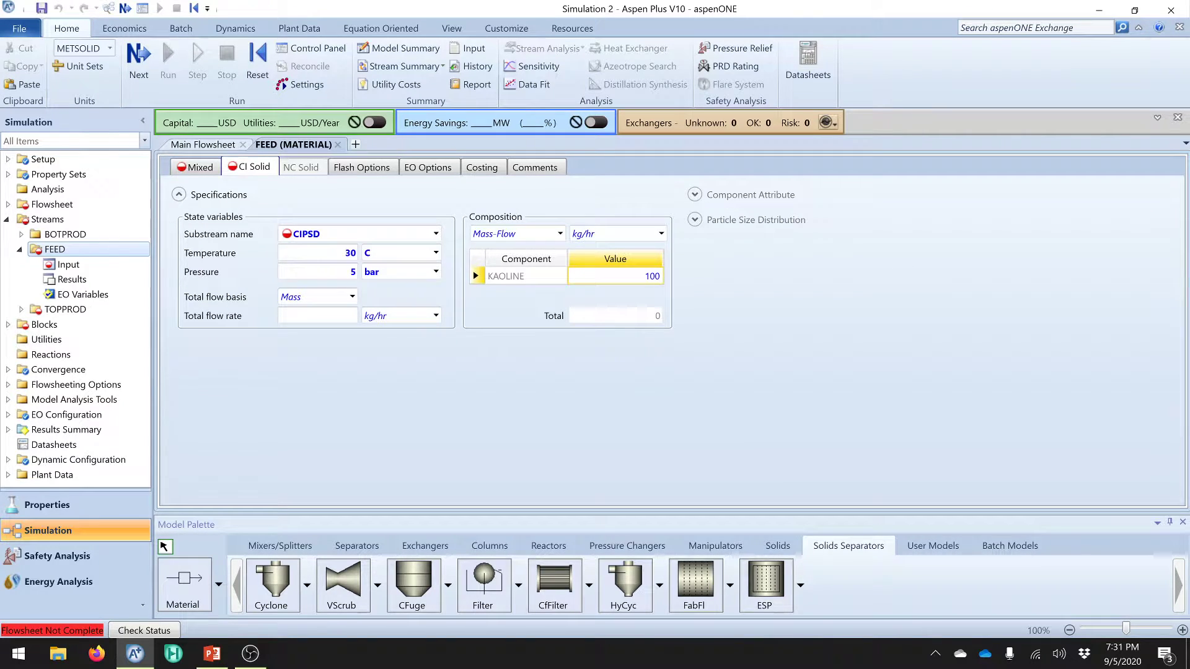
{"action": "key", "text": "Return"}
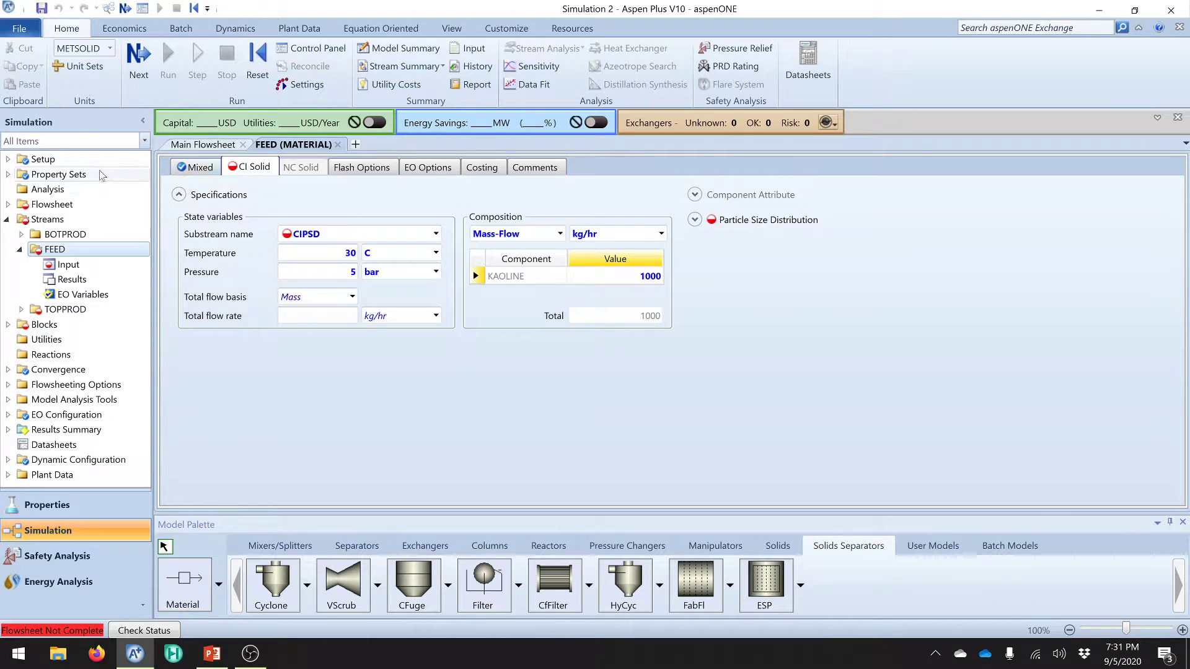
- Review the global setup settings and the available stream class options
{"action": "left_click", "coordinate": [7, 219]}
{"action": "left_click", "coordinate": [7, 159]}
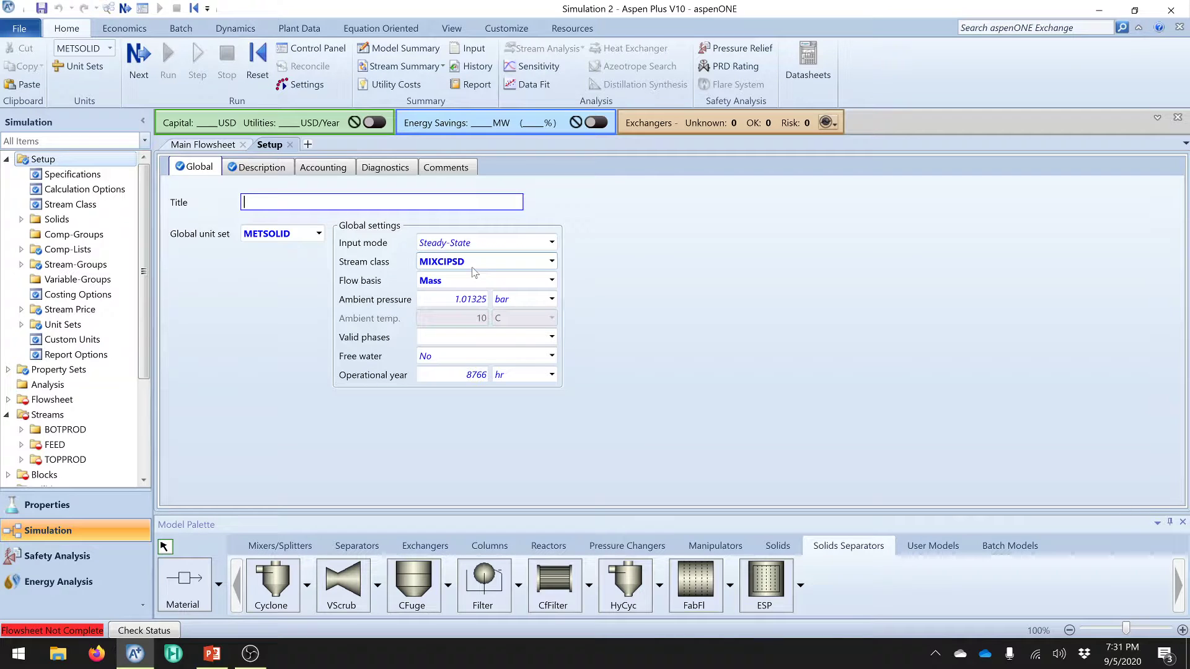
{"action": "left_click", "coordinate": [551, 261]}
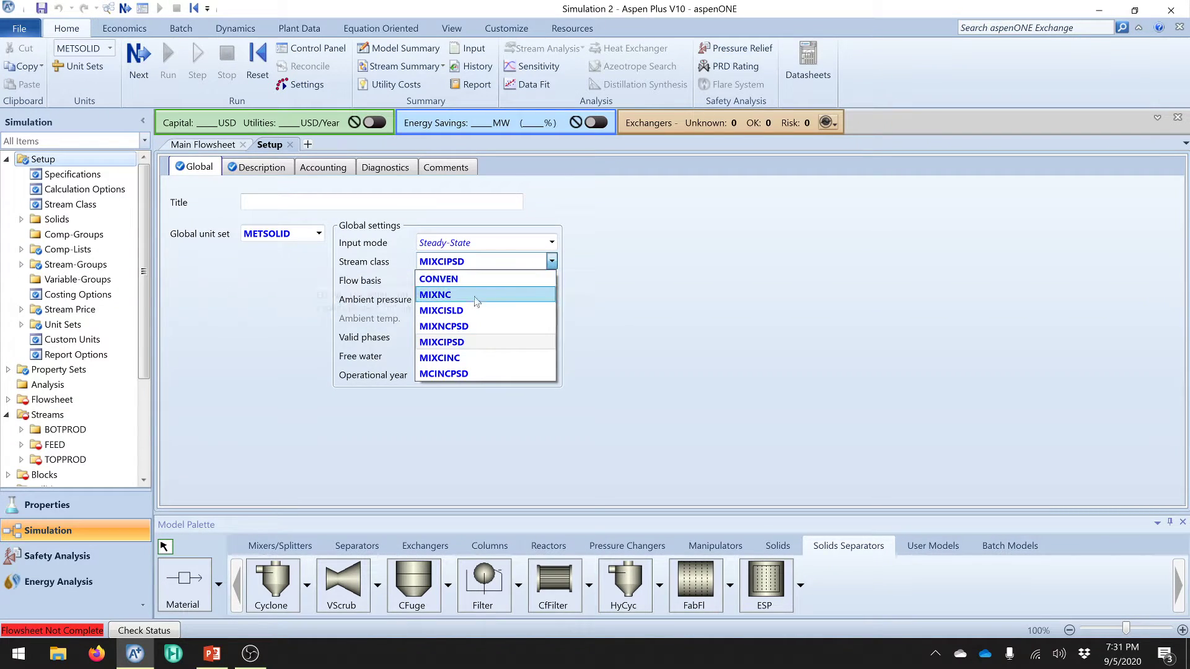
{"action": "mouse_move", "coordinate": [469, 315]}
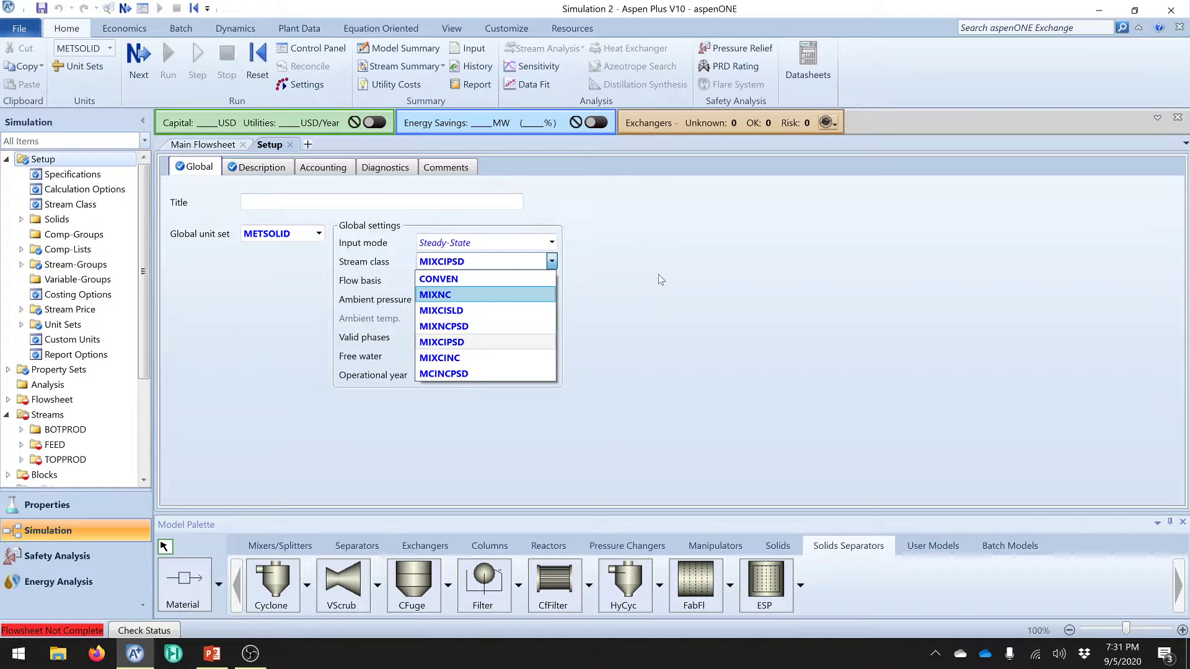
{"action": "key", "text": "Escape"}
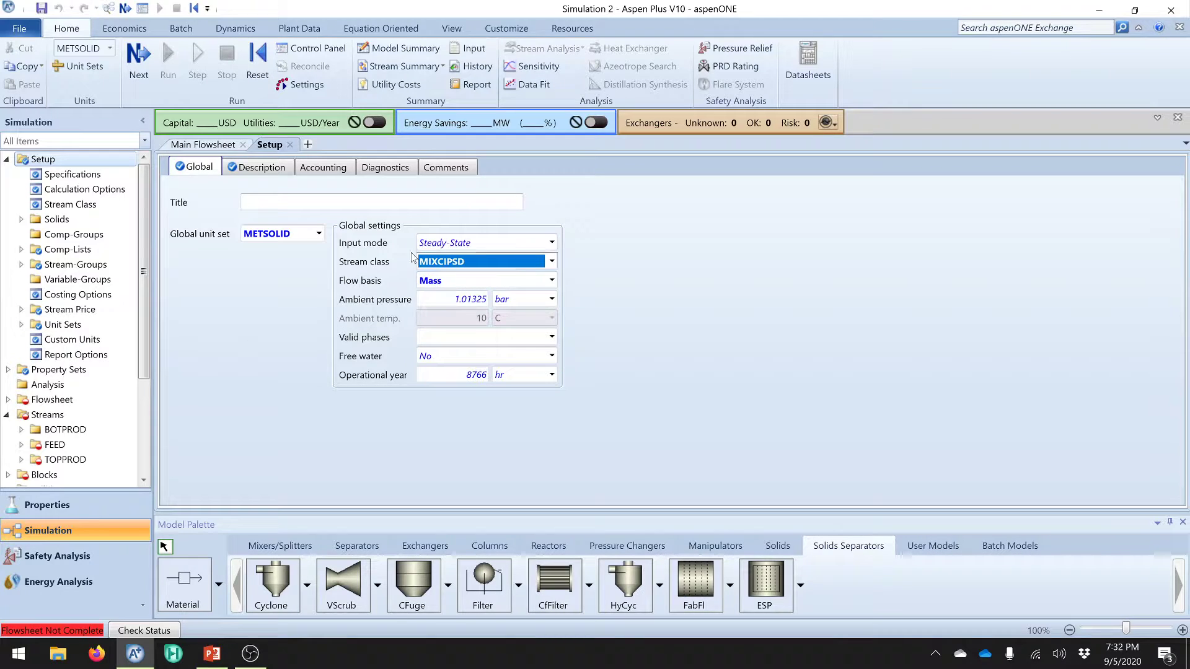
{"action": "left_click", "coordinate": [259, 315]}
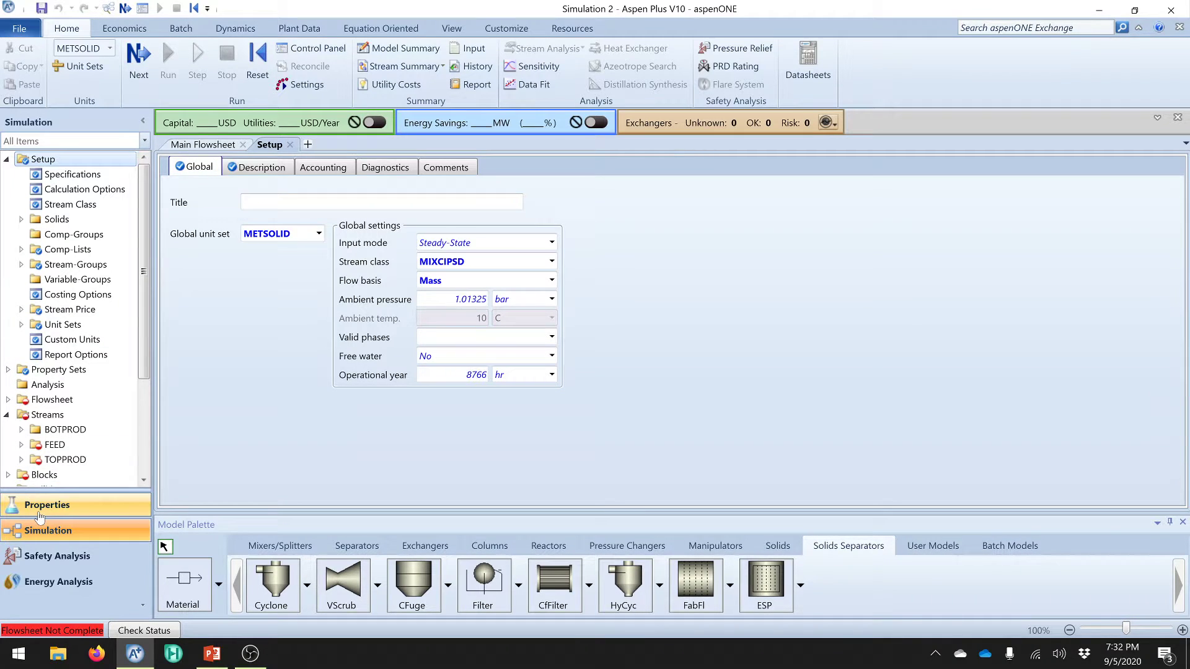
- Open the PSD mesh definition in the solids setup and check the particle size data in the PowerPoint problem statement
{"action": "left_click", "coordinate": [21, 218]}
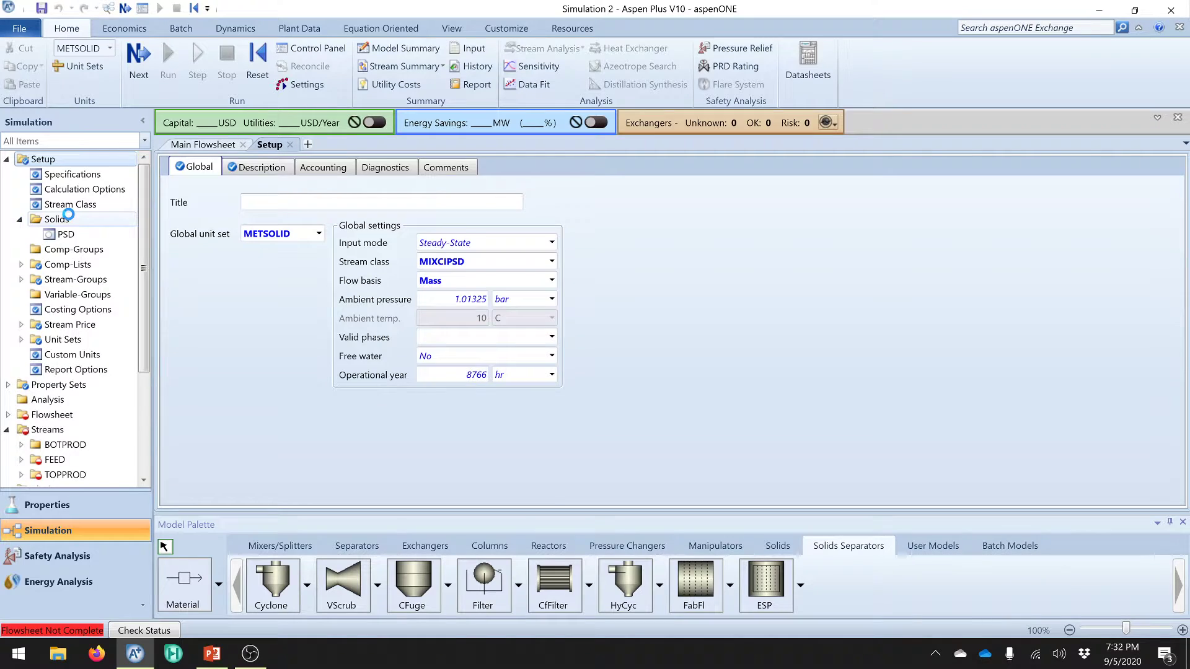
{"action": "left_click", "coordinate": [69, 219]}
{"action": "left_click", "coordinate": [248, 265]}
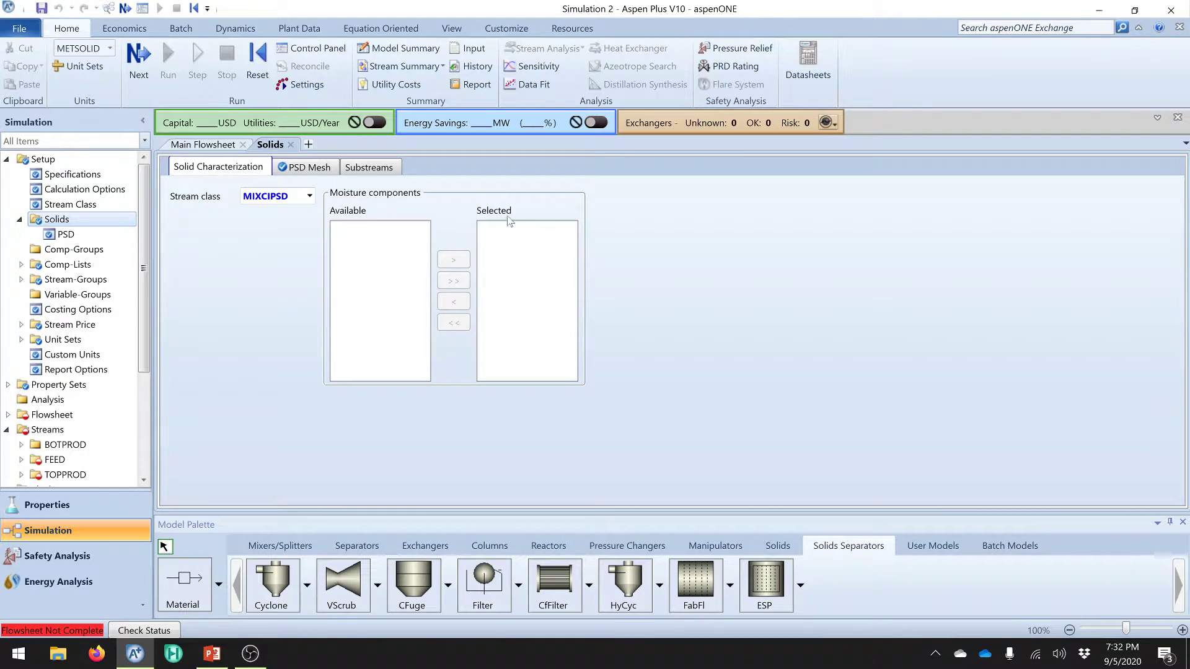
{"action": "left_click", "coordinate": [65, 235]}
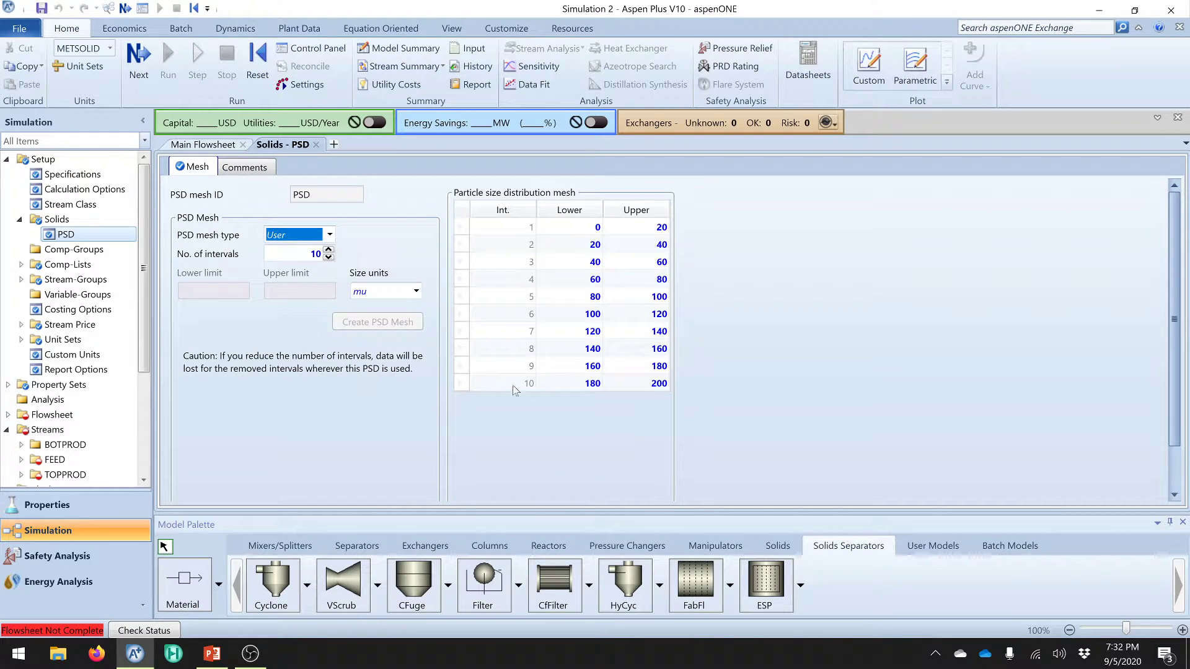
{"action": "left_click", "coordinate": [212, 654]}
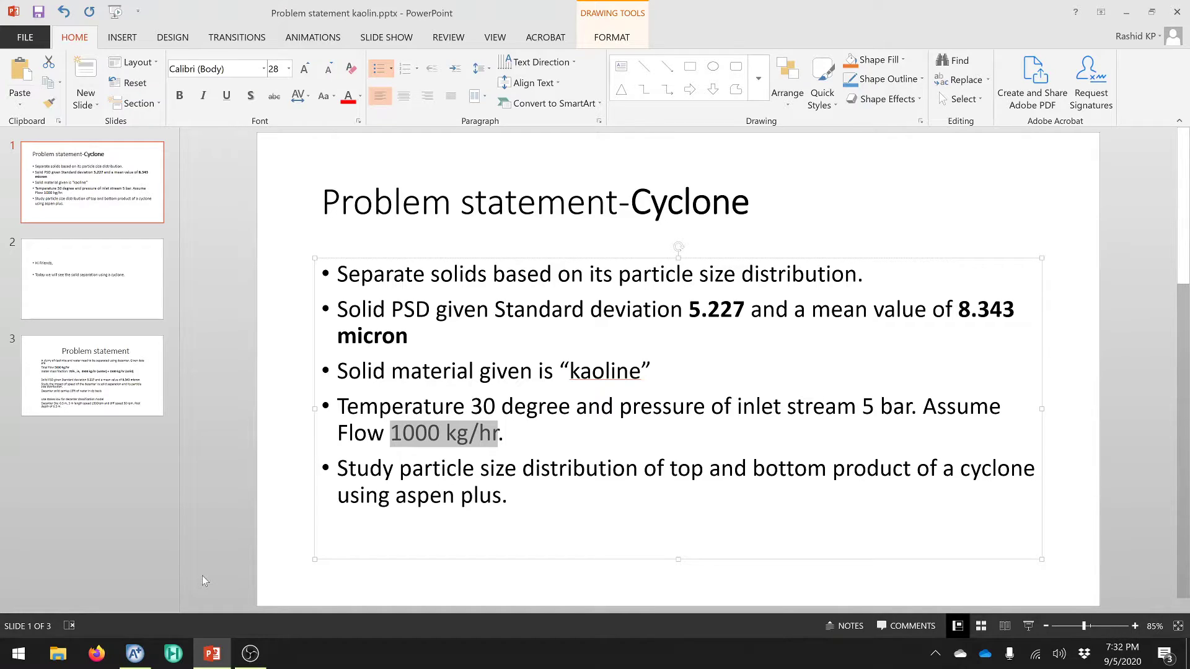
{"action": "key", "text": "alt+Tab"}
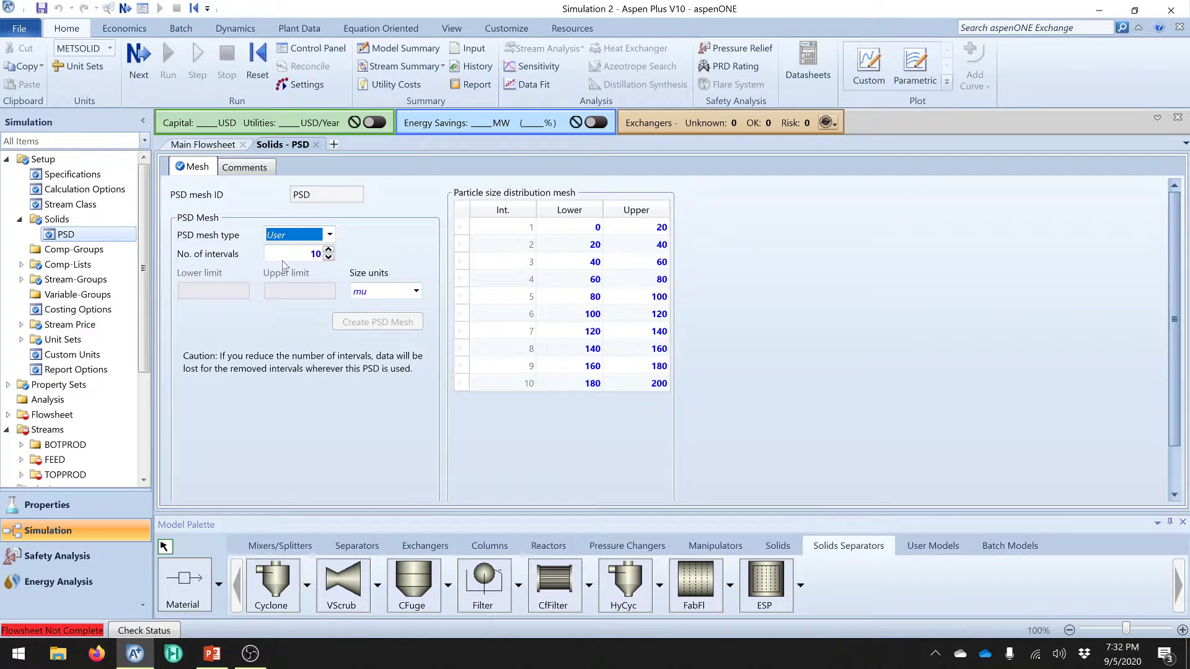
- Create an equidistant PSD mesh with a lower limit of 0 and an upper limit of 50 micron
{"action": "left_click", "coordinate": [329, 235]}
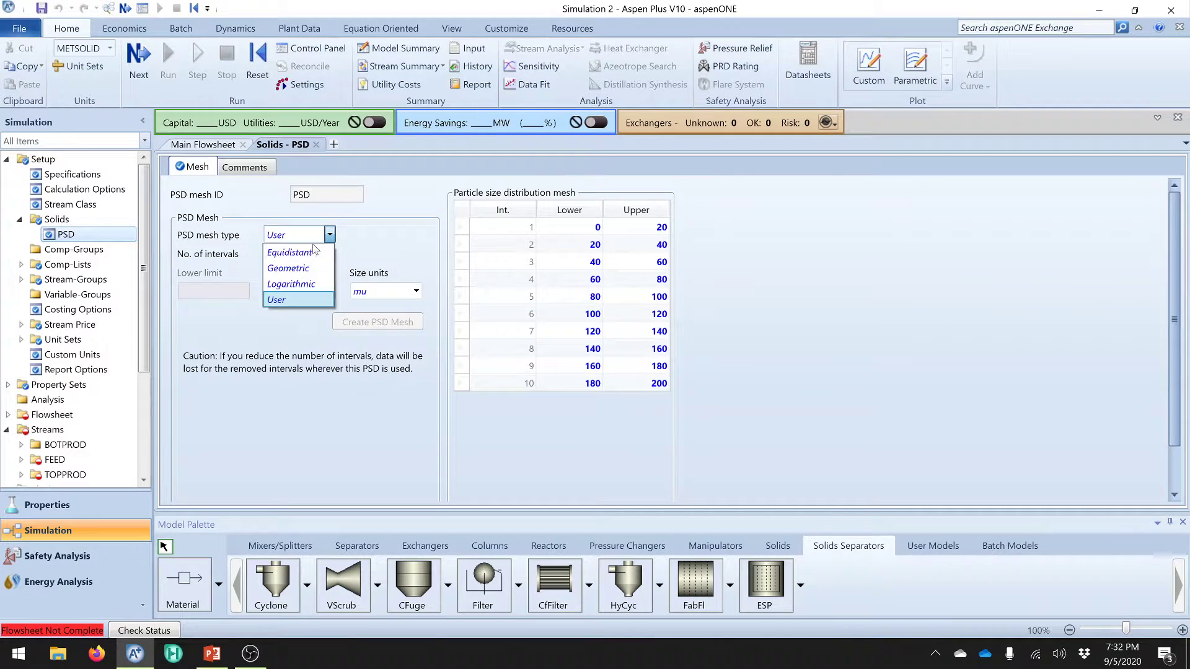
{"action": "left_click", "coordinate": [294, 257]}
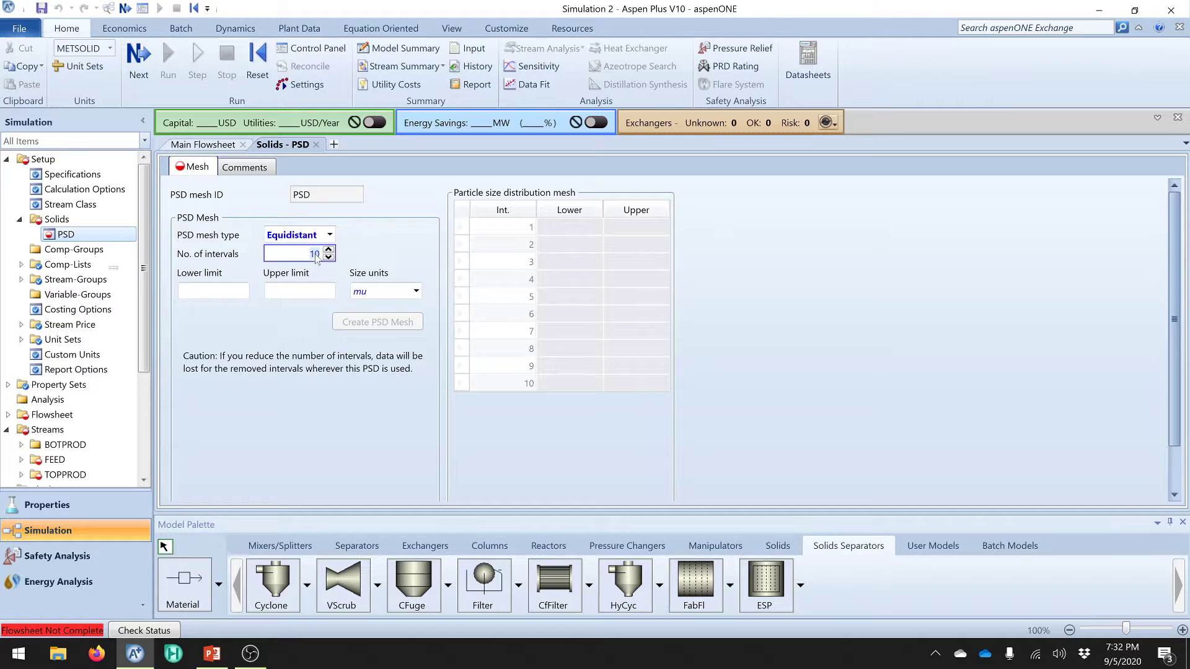
{"action": "left_click", "coordinate": [236, 289]}
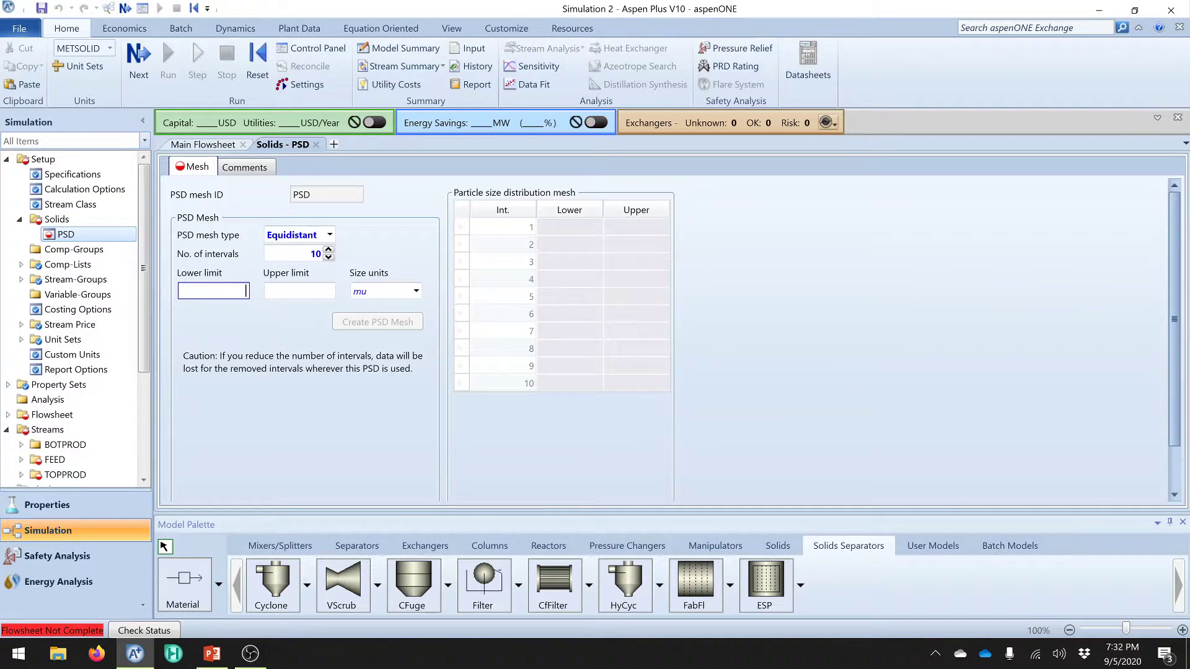
{"action": "type", "text": "0"}
{"action": "left_click", "coordinate": [282, 291]}
{"action": "type", "text": "50"}
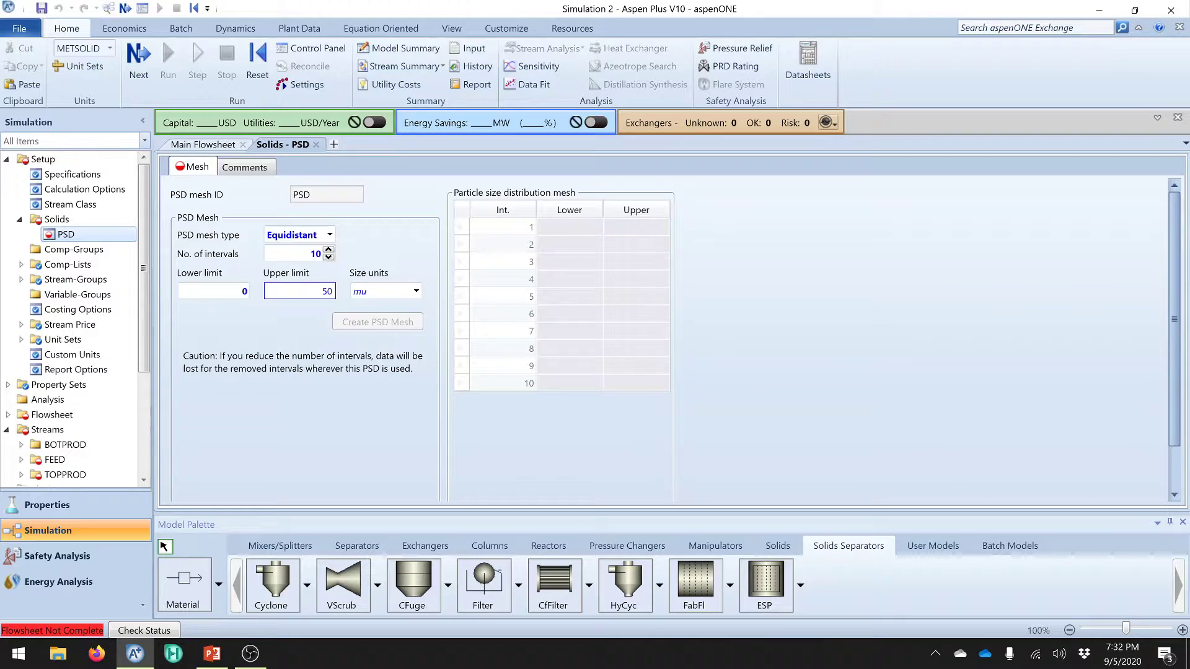
{"action": "left_click", "coordinate": [416, 291]}
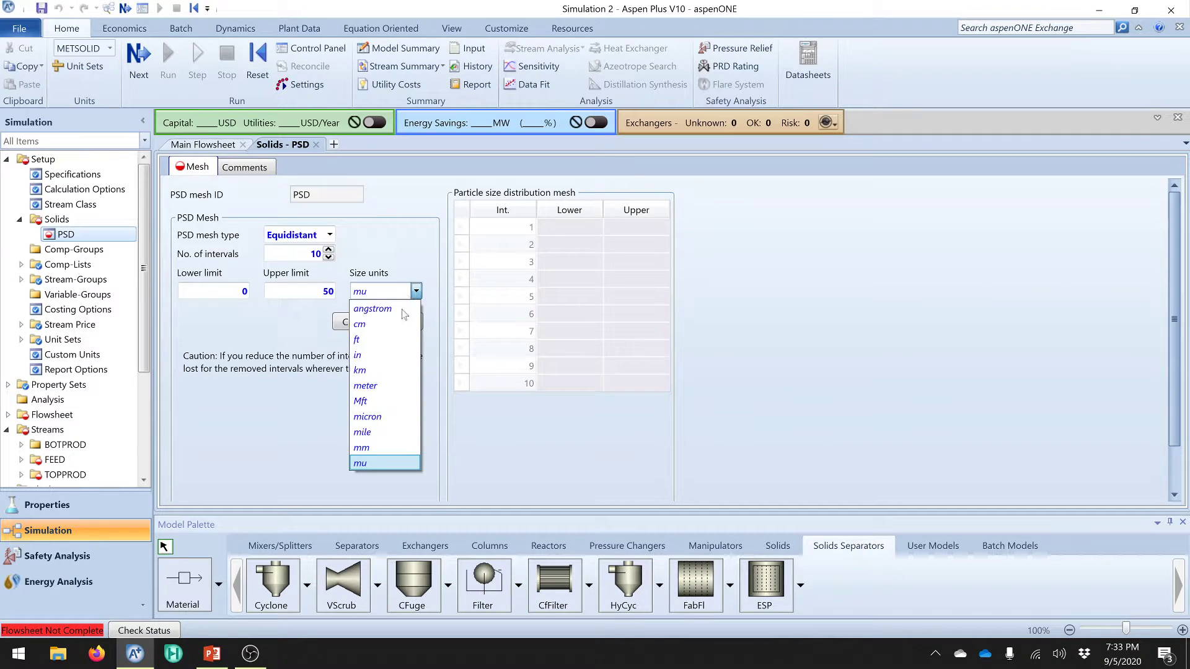
{"action": "left_click", "coordinate": [385, 416]}
{"action": "left_click", "coordinate": [293, 309]}
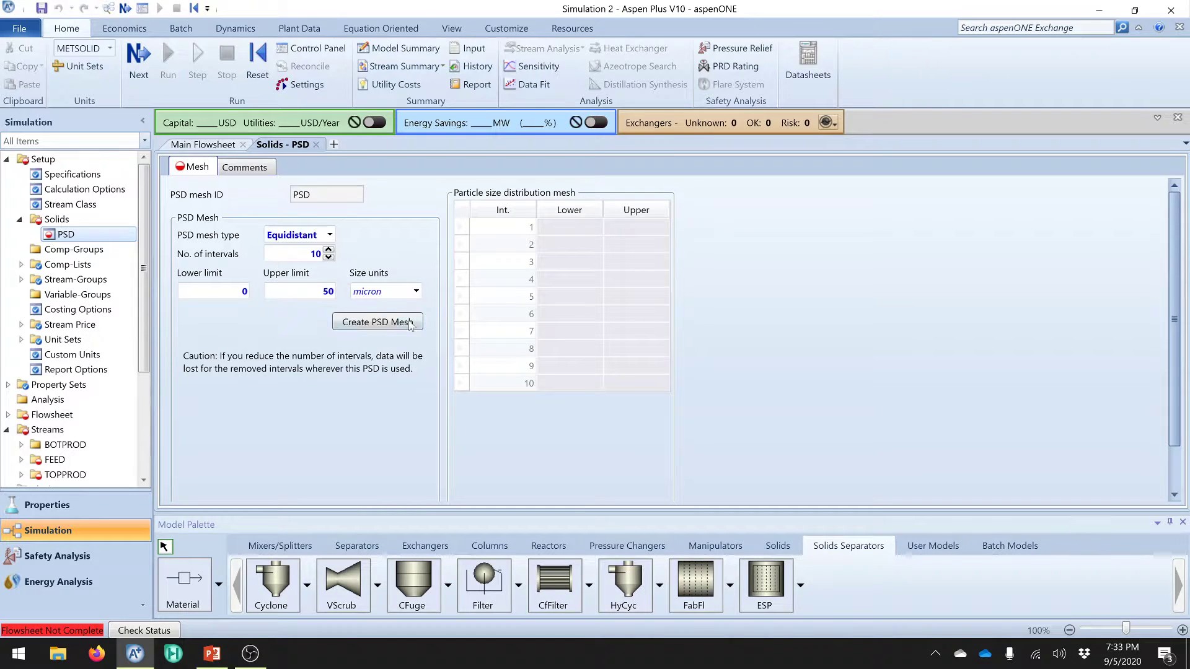
{"action": "left_click", "coordinate": [380, 323]}
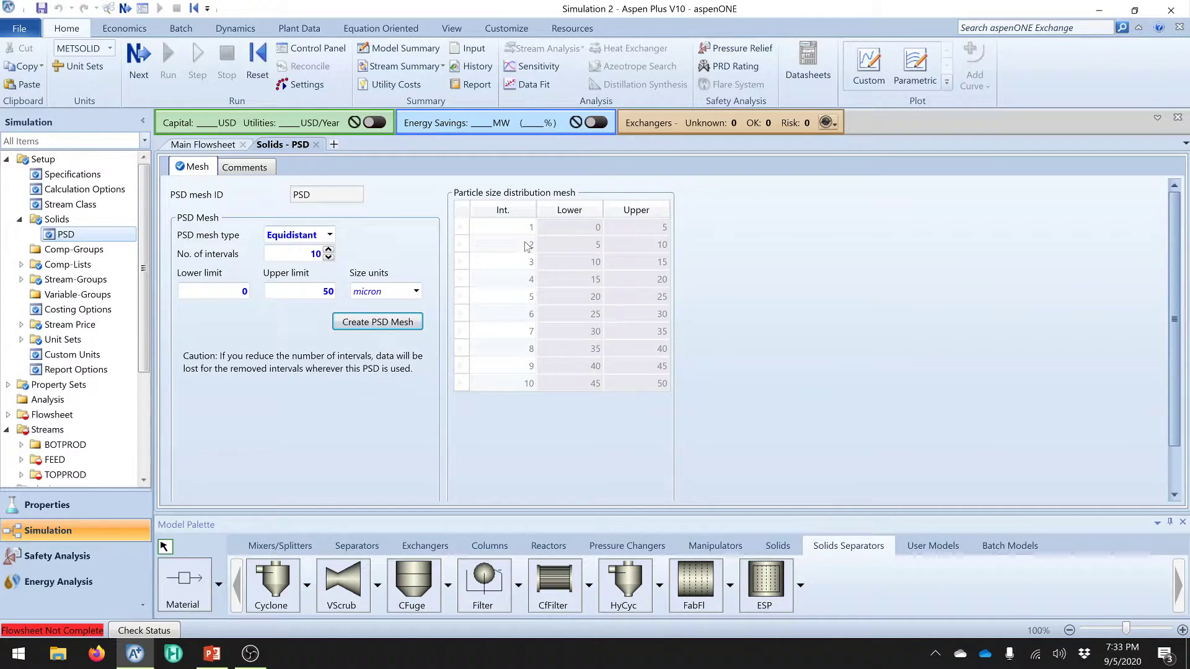
- Set the PSD mesh to 25 intervals and regenerate it
{"action": "left_click", "coordinate": [315, 255]}
{"action": "type", "text": "25"}
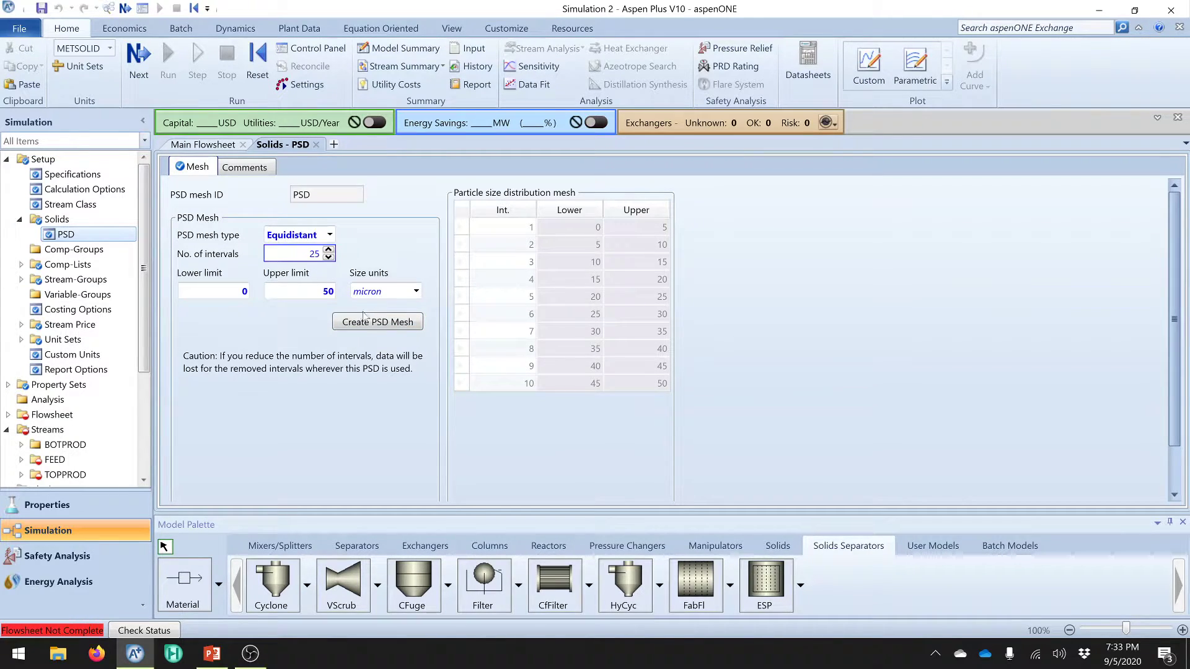
{"action": "left_click", "coordinate": [372, 322]}
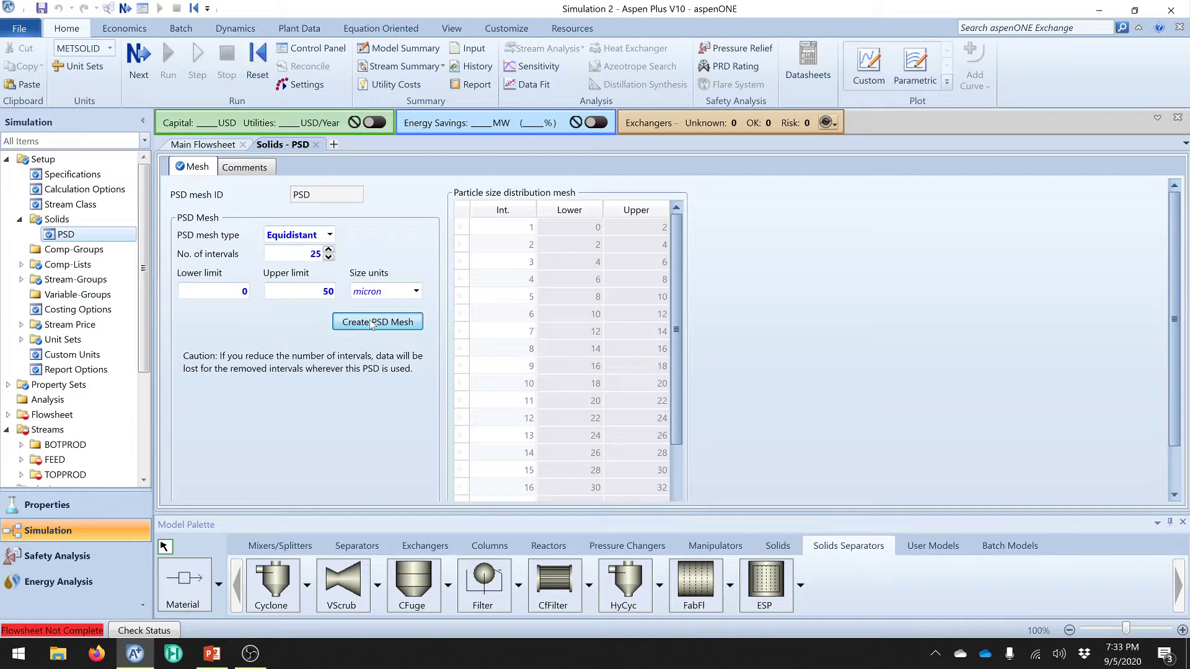
{"action": "scroll", "coordinate": [681, 434], "scroll_direction": "down", "scroll_amount": 5}
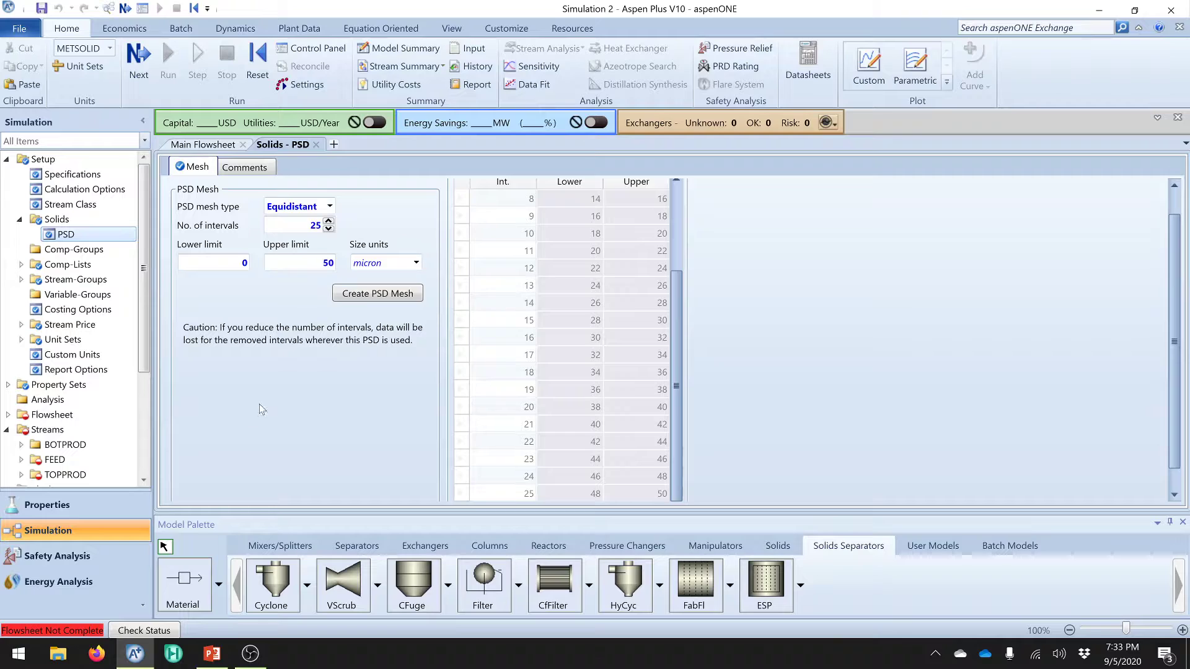
- Return to the main flowsheet and open the FEED stream's CI Solid particle size distribution inputs
{"action": "left_click", "coordinate": [20, 220]}
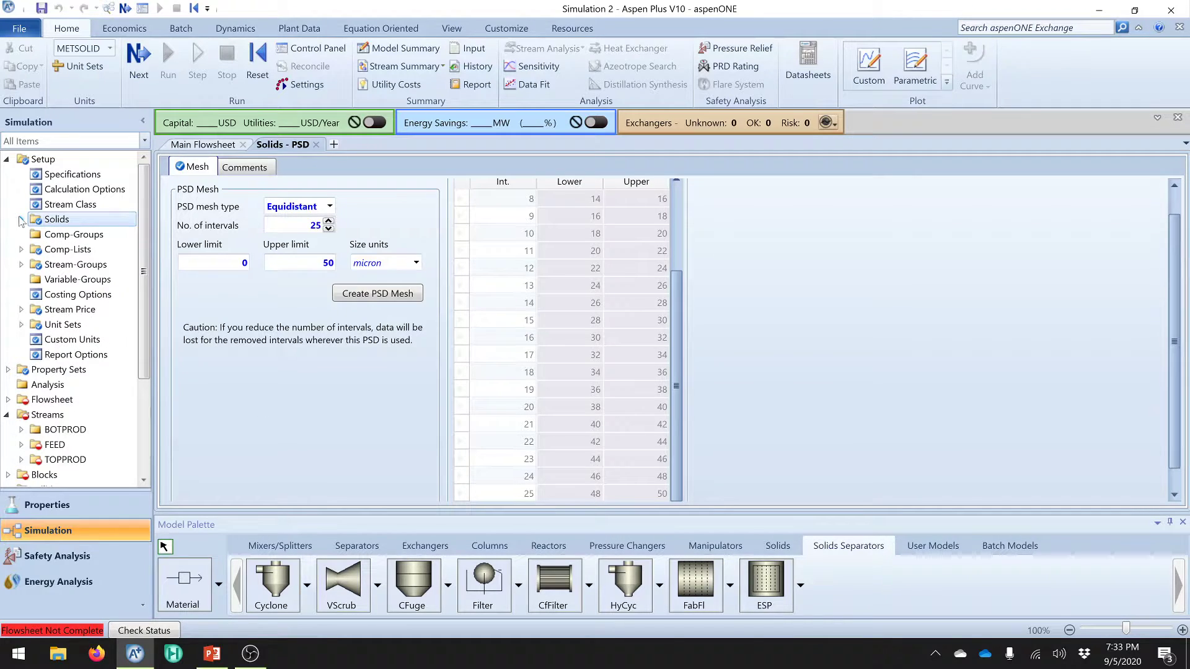
{"action": "left_click", "coordinate": [6, 159]}
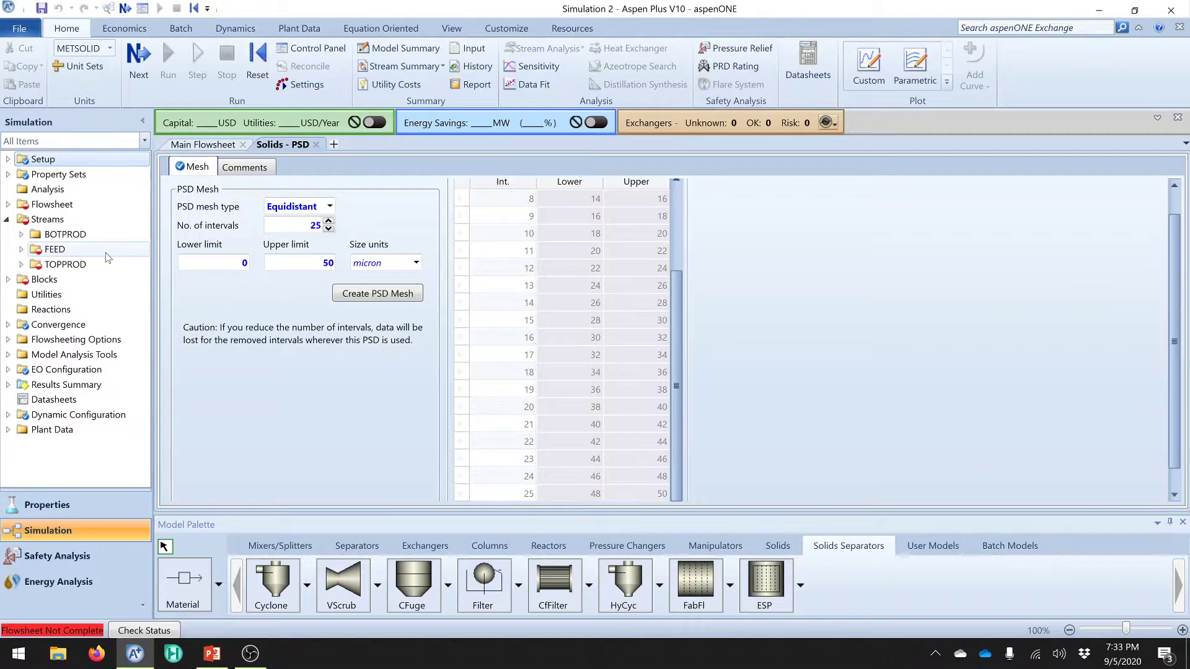
{"action": "left_click", "coordinate": [218, 146]}
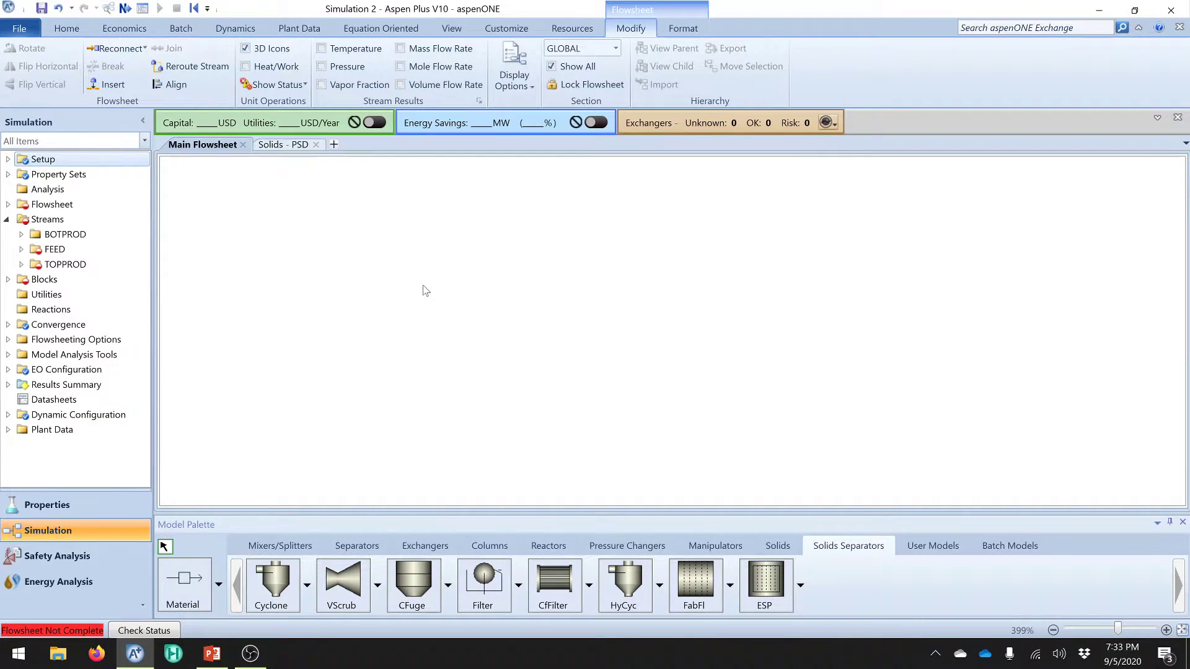
{"action": "double_click", "coordinate": [421, 285]}
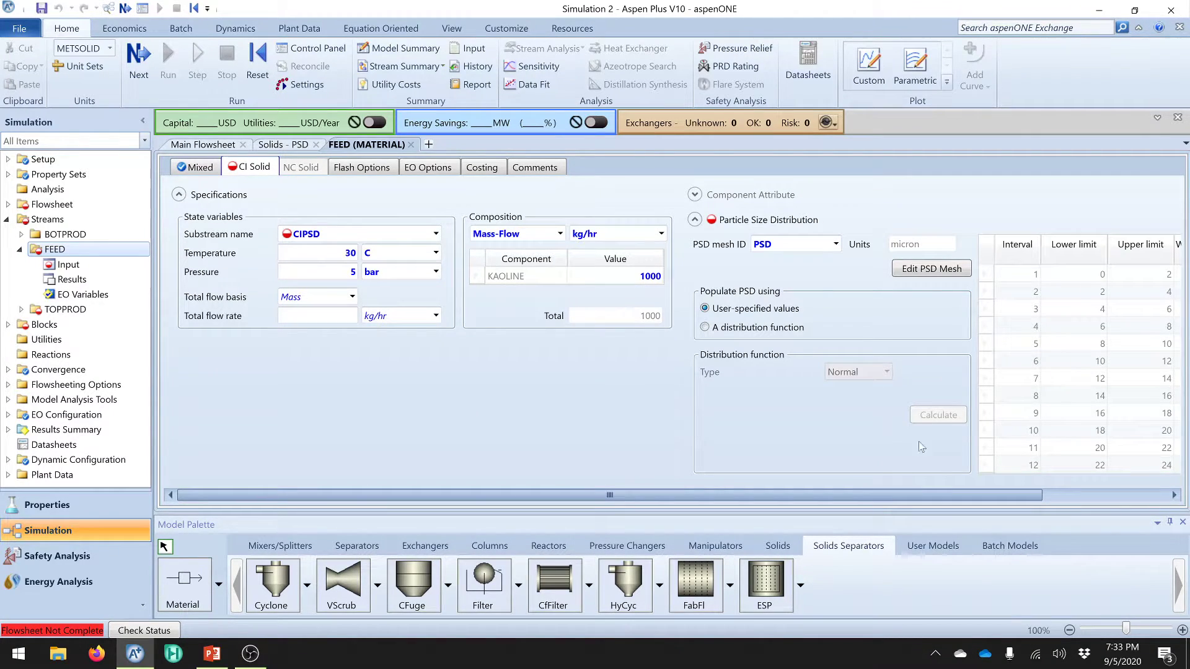
{"action": "left_click_drag", "start_coordinate": [971, 500], "coordinate": [909, 513]}
- Populate FEED's particle size distribution using a distribution function of type Normal
{"action": "left_click", "coordinate": [722, 328]}
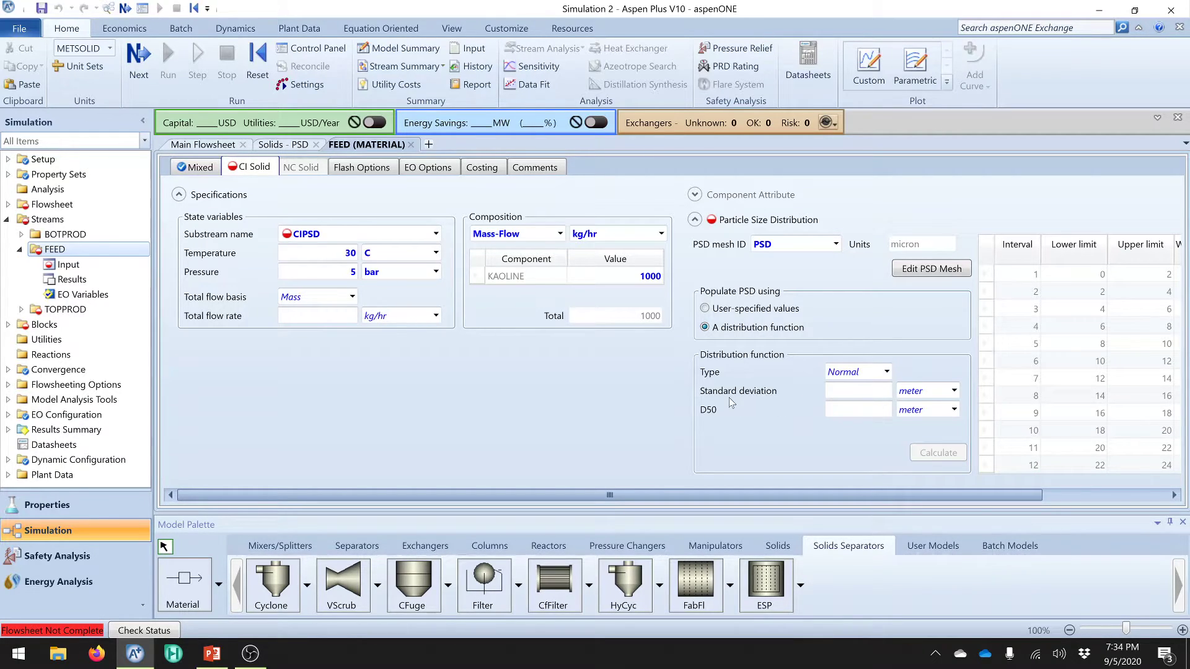
{"action": "left_click", "coordinate": [887, 372]}
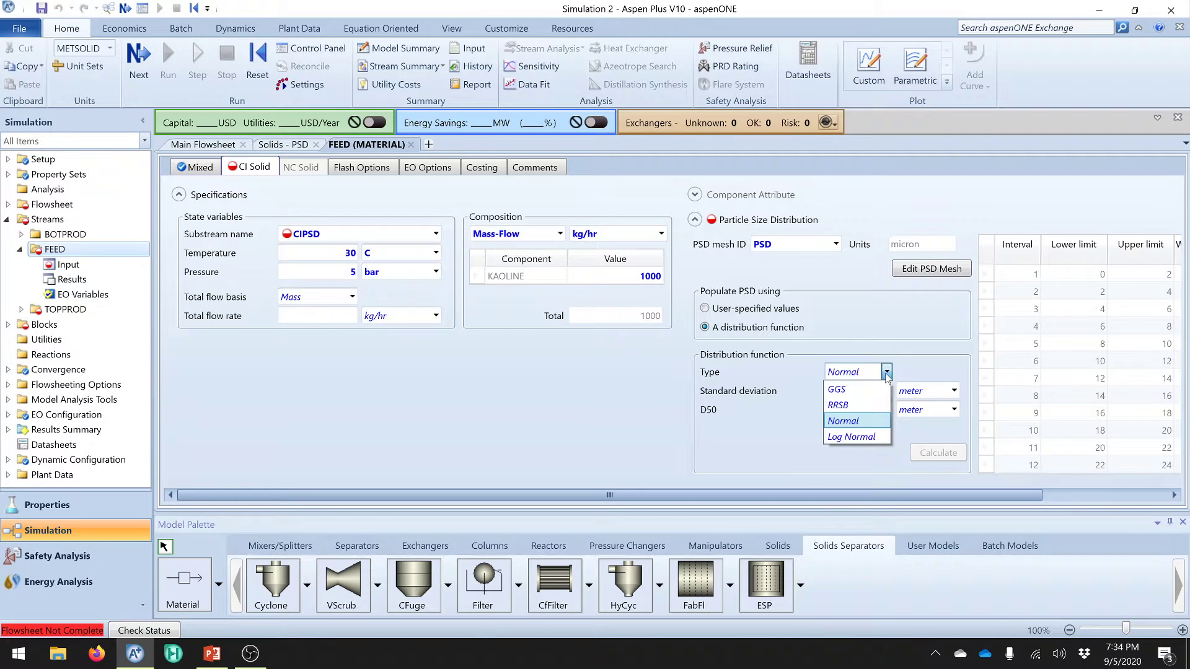
{"action": "left_click", "coordinate": [843, 420]}
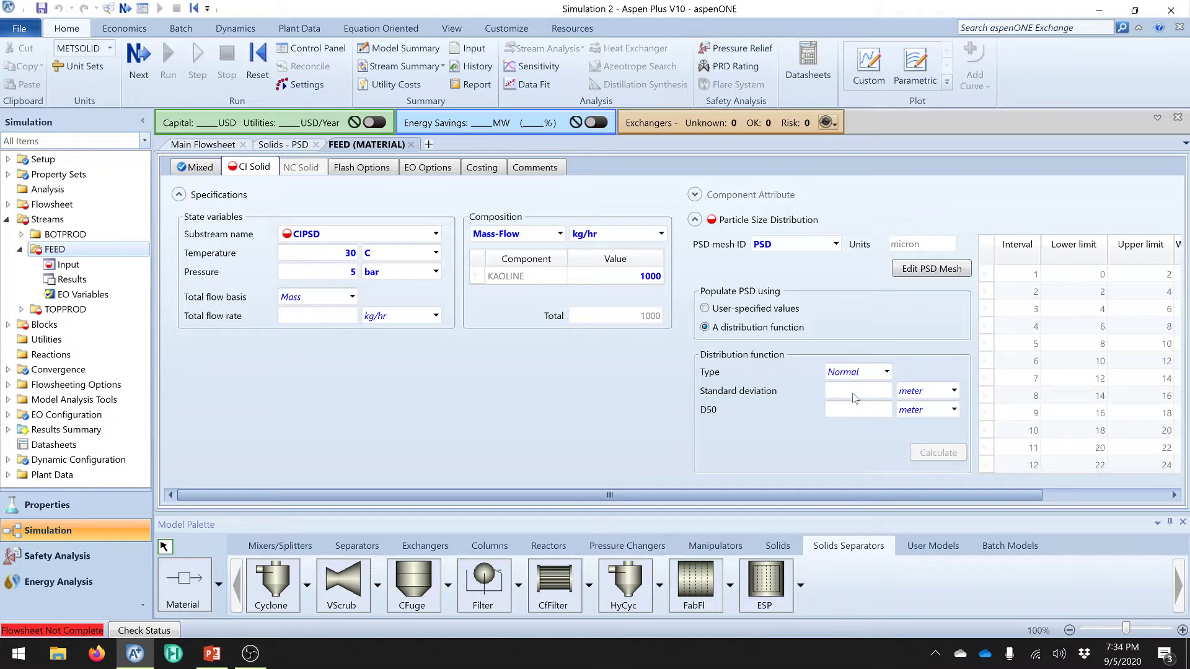
- Check the PowerPoint problem statement, and back in Aspen Plus set the distribution's standard deviation to 5.227 micron
{"action": "left_click", "coordinate": [212, 653]}
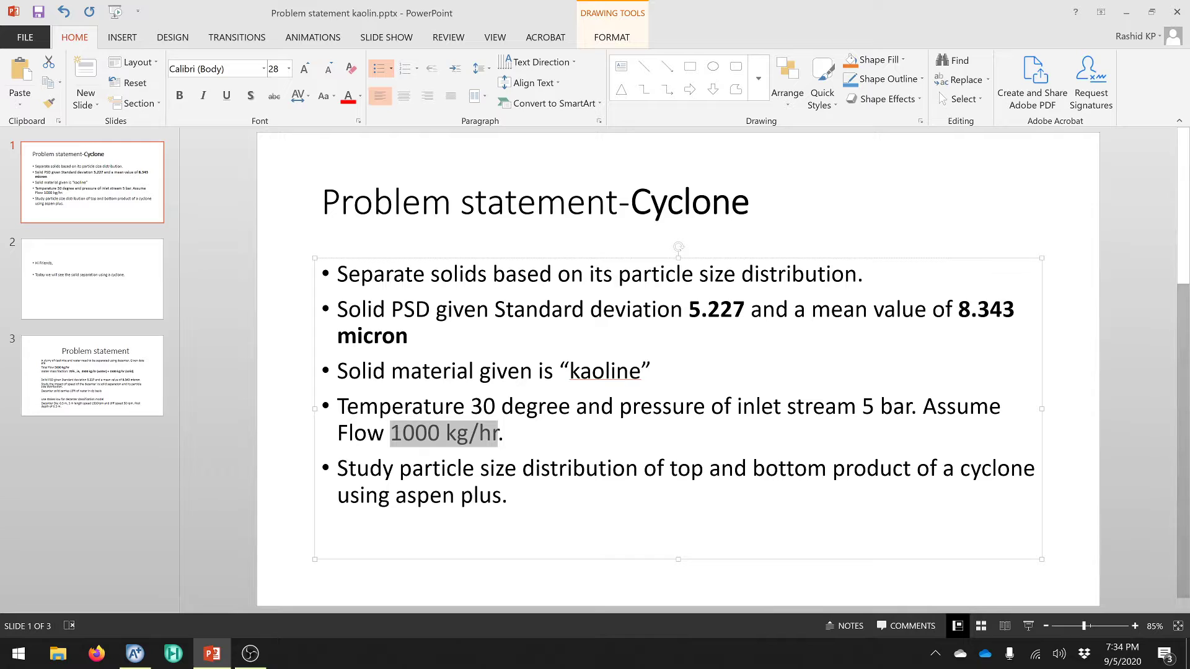
{"action": "left_click", "coordinate": [136, 654]}
{"action": "left_click", "coordinate": [856, 392]}
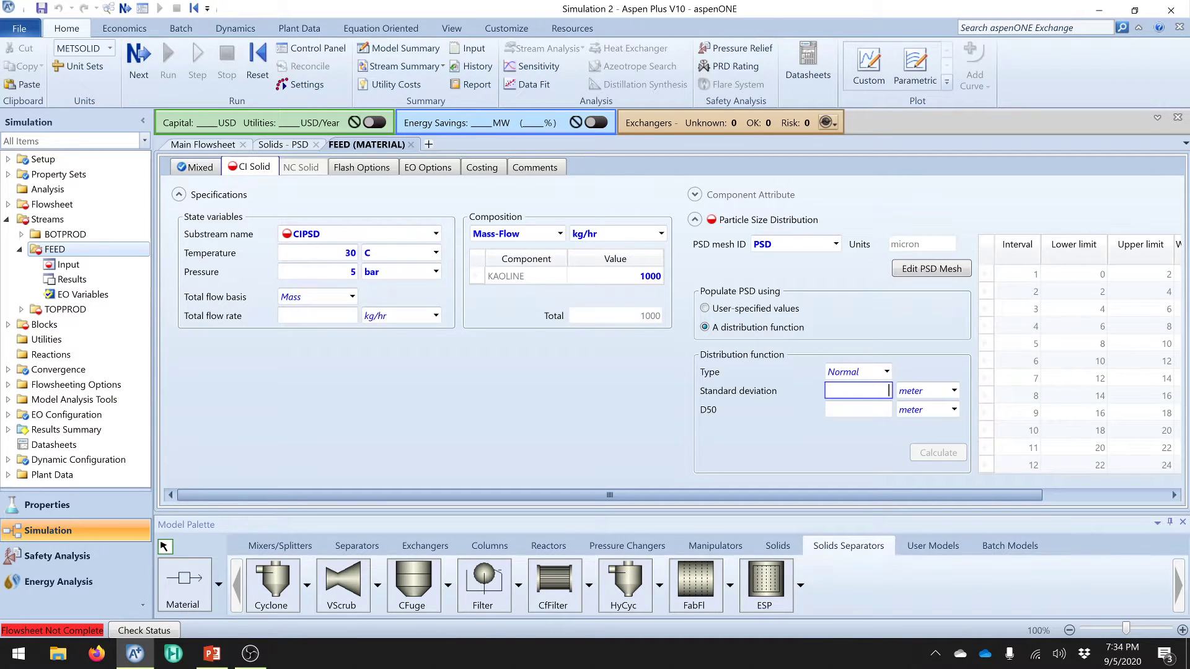
{"action": "type", "text": "5.22"}
{"action": "left_click", "coordinate": [954, 390]}
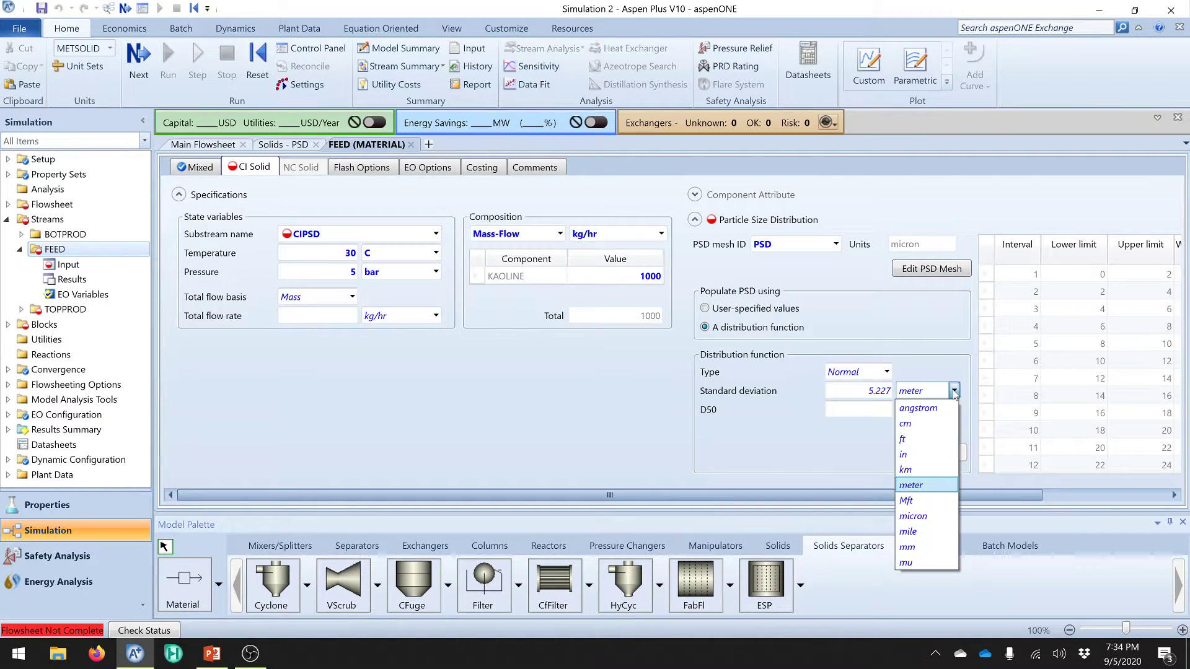
{"action": "left_click", "coordinate": [924, 514]}
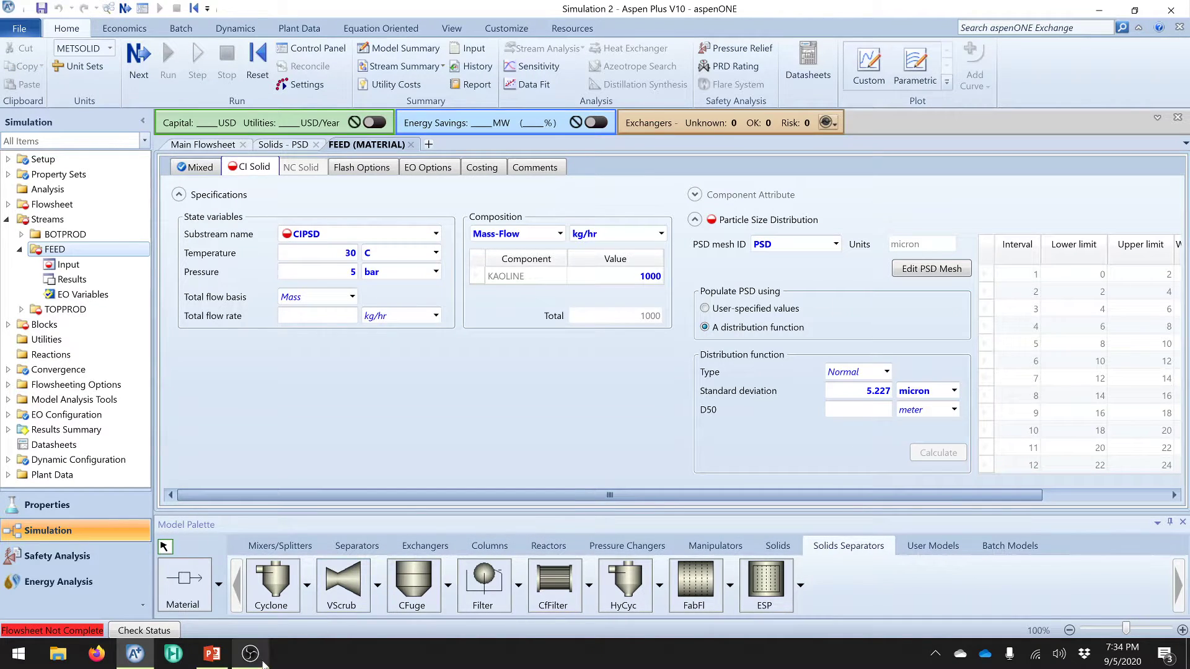
- Look up the mean particle size in the PowerPoint problem statement and set D50 in Aspen Plus to 8.343 micron
{"action": "left_click", "coordinate": [211, 653]}
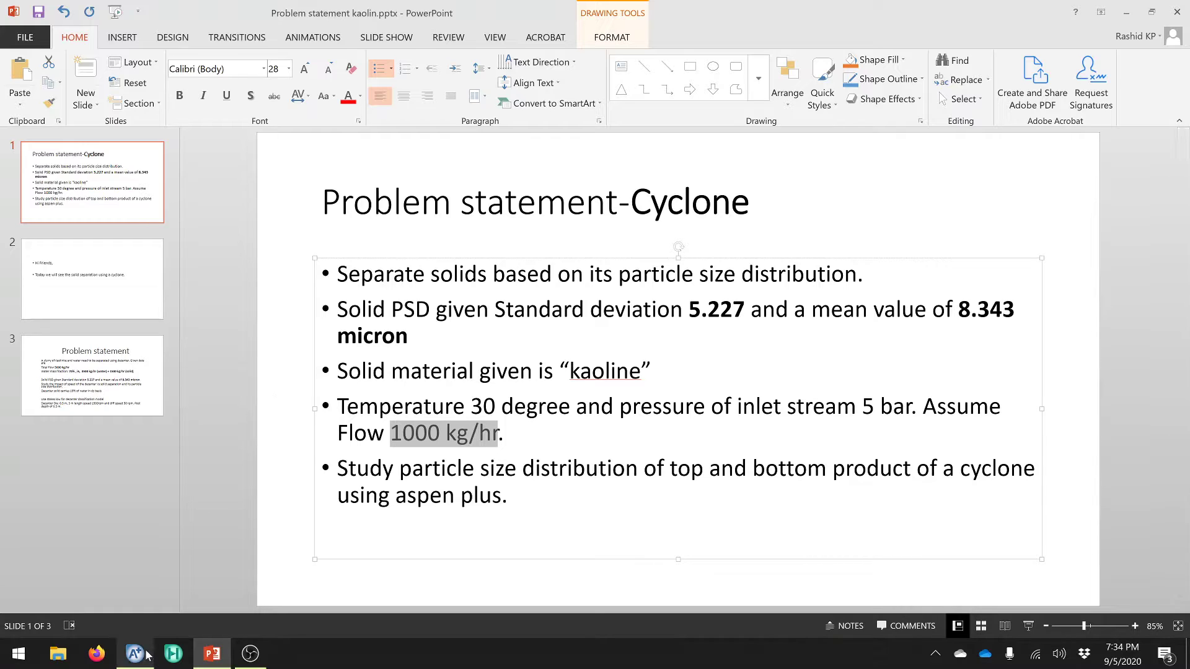
{"action": "key", "text": "alt+Tab"}
{"action": "key", "text": "alt+Tab"}
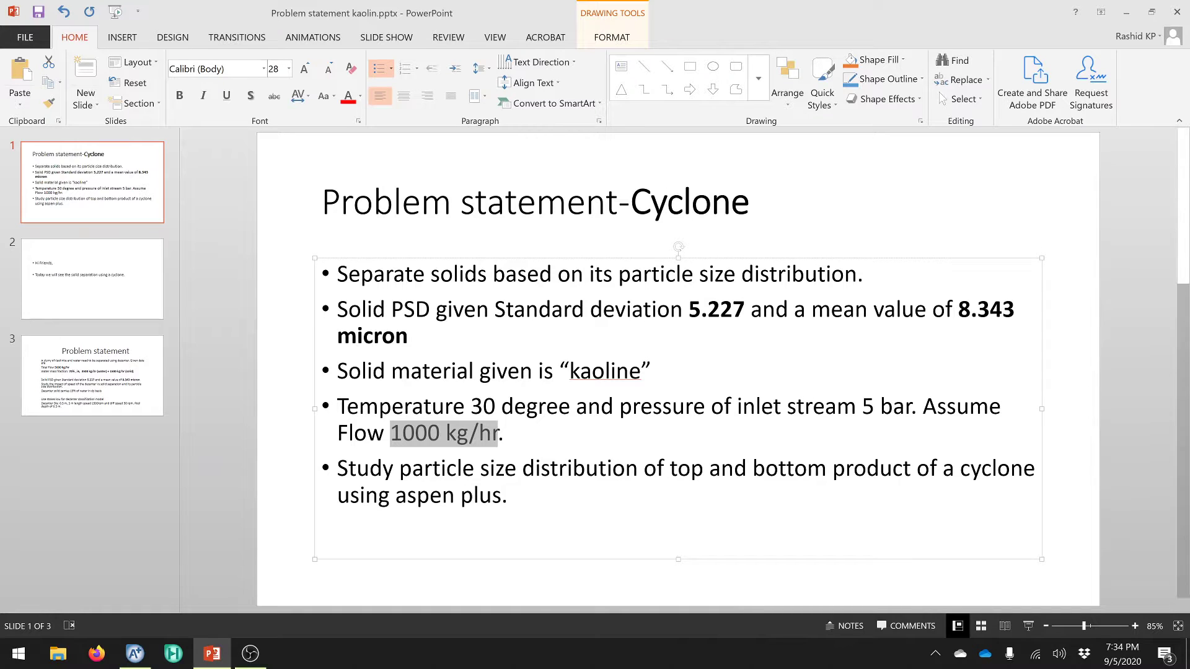
{"action": "key", "text": "alt+Tab"}
{"action": "left_click", "coordinate": [873, 410]}
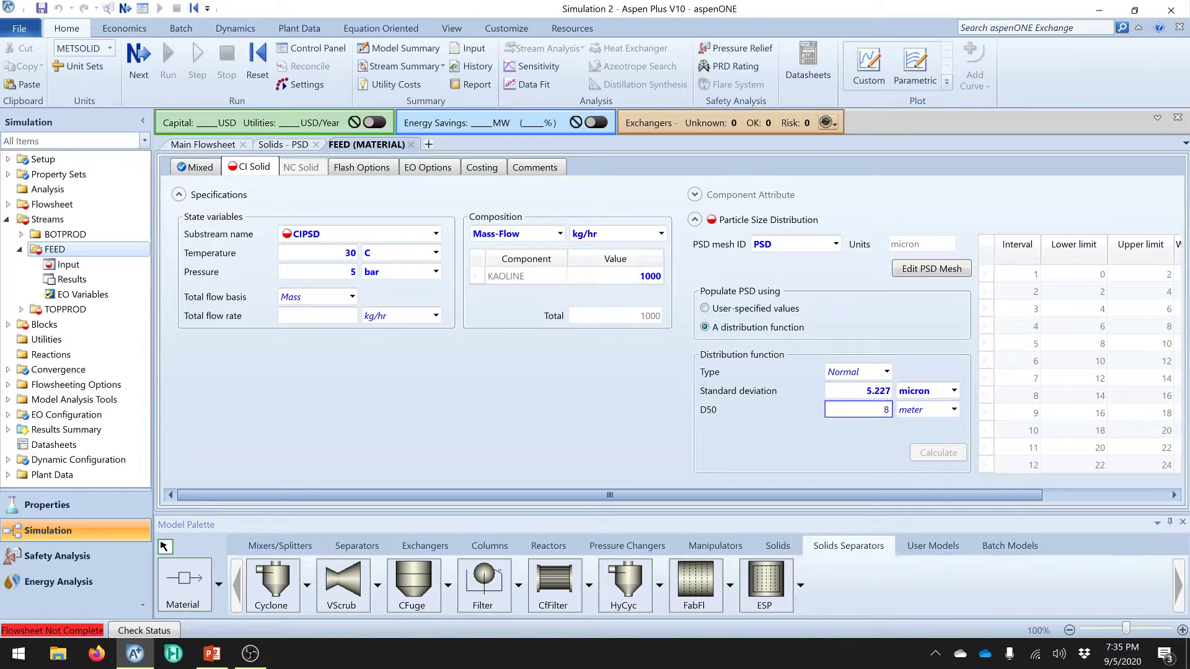
{"action": "type", "text": "8.343"}
{"action": "left_click", "coordinate": [954, 409]}
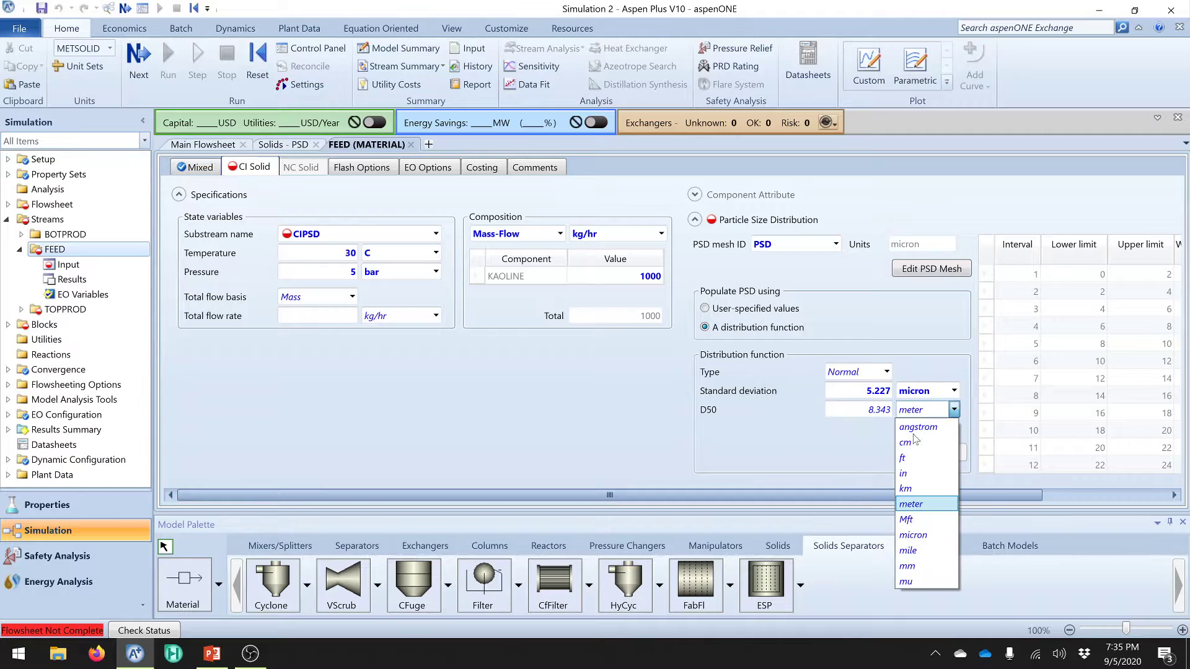
{"action": "left_click", "coordinate": [913, 535]}
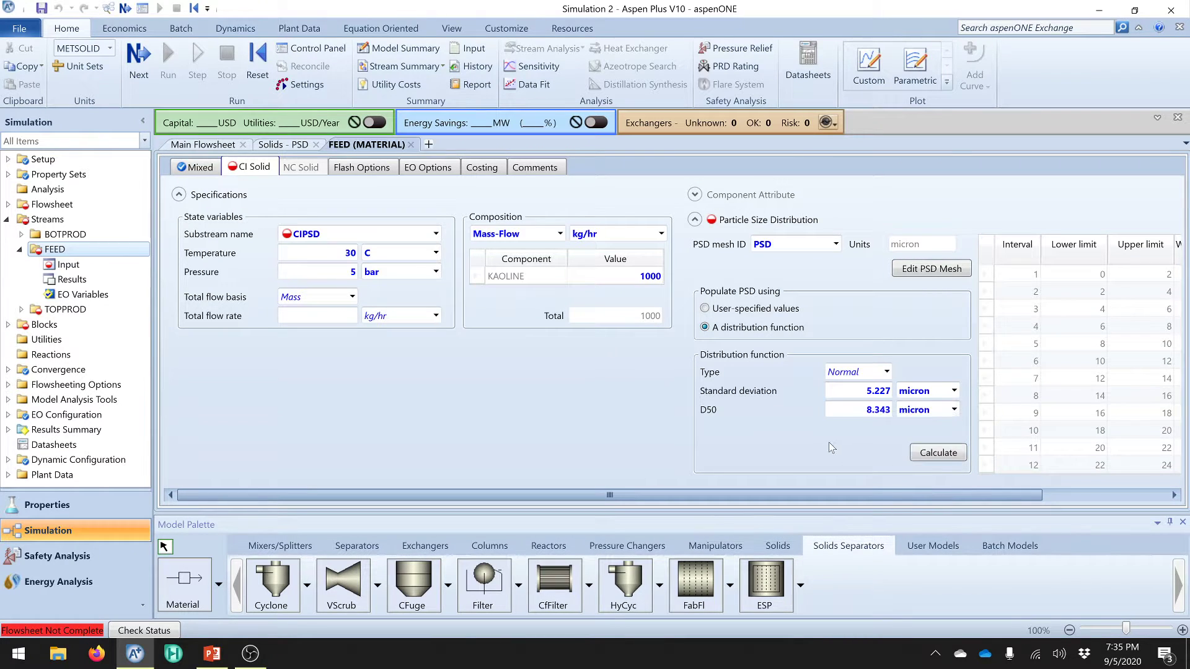
- Calculate FEED's particle size distribution and review its inlet PSD curve and the weight fractions per interval
{"action": "left_click_drag", "start_coordinate": [1021, 496], "coordinate": [1097, 494]}
{"action": "left_click", "coordinate": [1146, 494]}
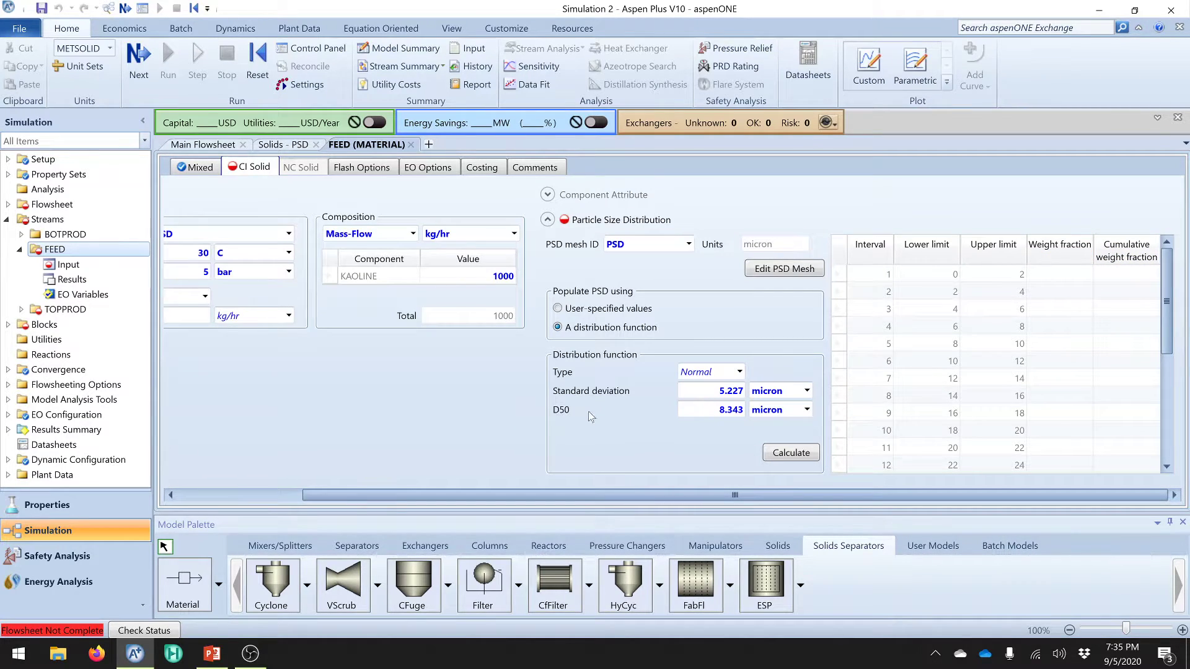
{"action": "left_click", "coordinate": [791, 456]}
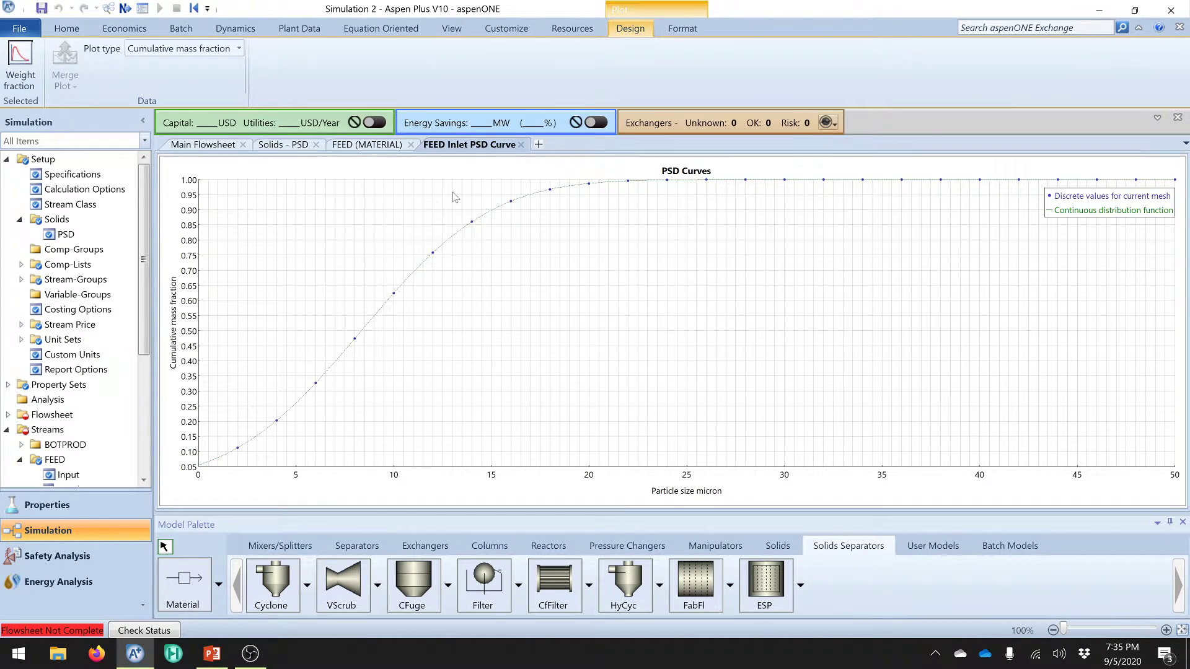
{"action": "left_click", "coordinate": [367, 145]}
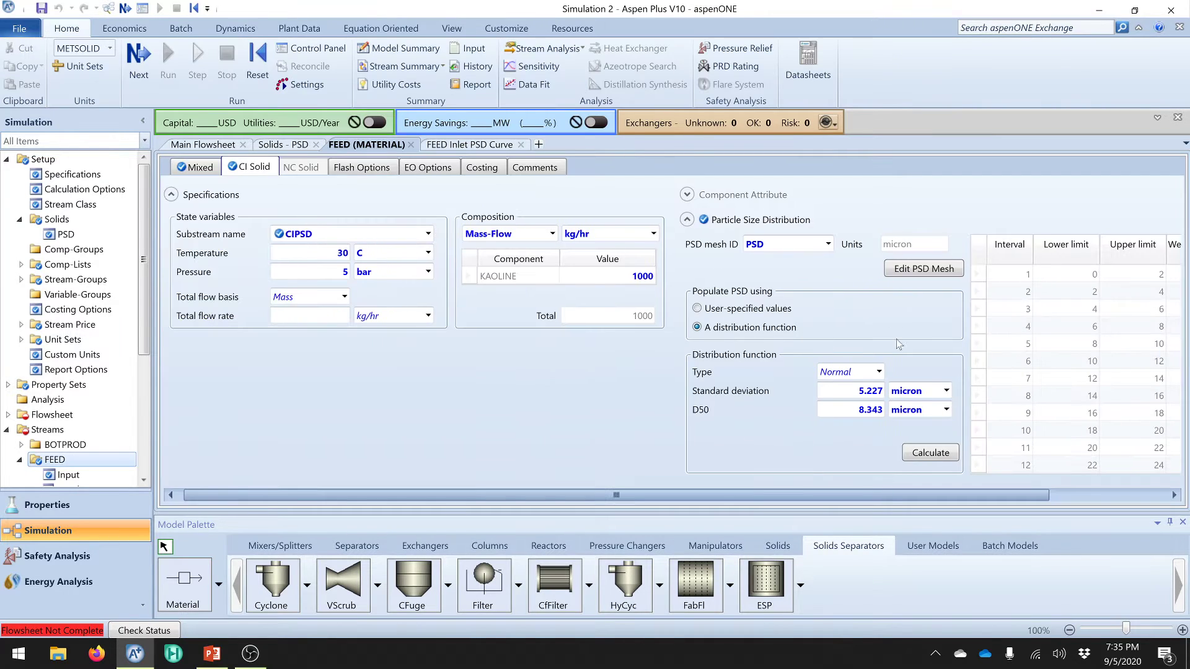
{"action": "left_click_drag", "start_coordinate": [1016, 496], "coordinate": [1138, 496]}
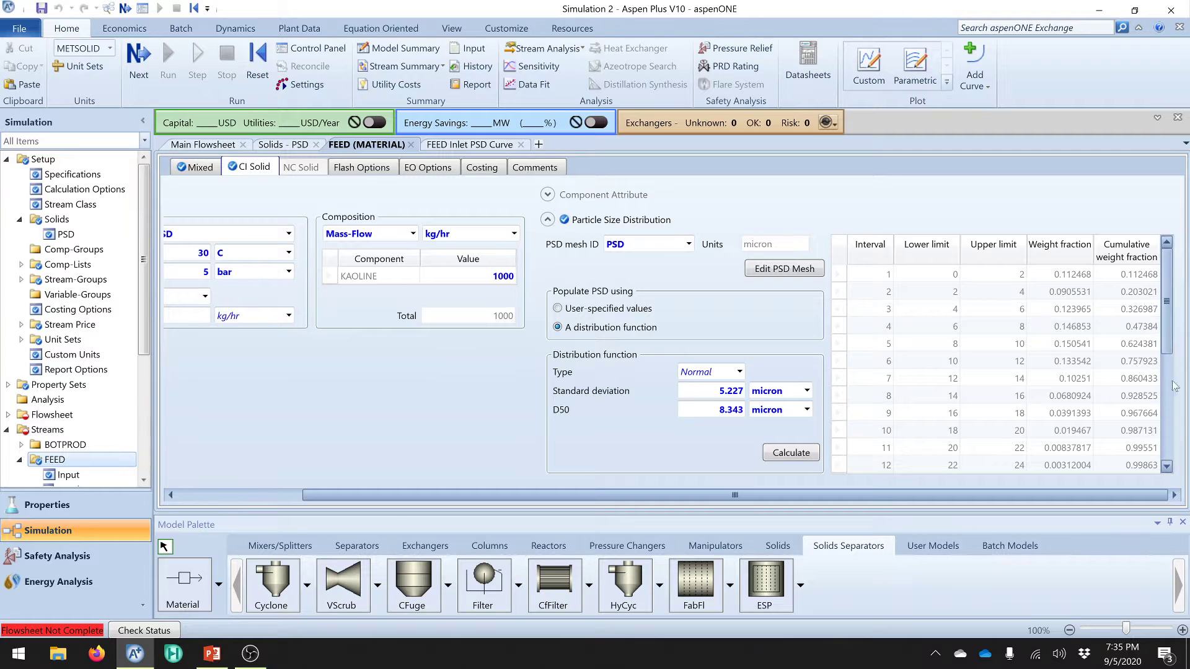
- Review the interval-by-interval weight fractions and cumulative weight fractions in FEED's particle size distribution table
{"action": "scroll", "coordinate": [1173, 453], "scroll_direction": "down", "scroll_amount": 4}
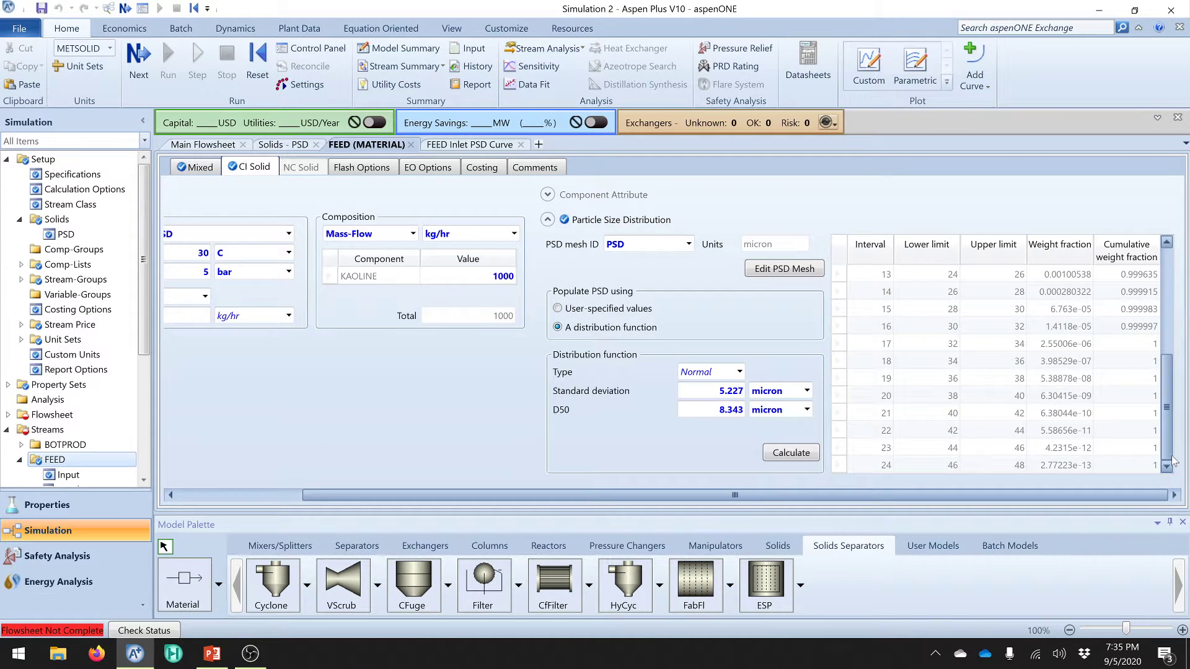
{"action": "scroll", "coordinate": [1173, 444], "scroll_direction": "up", "scroll_amount": 2}
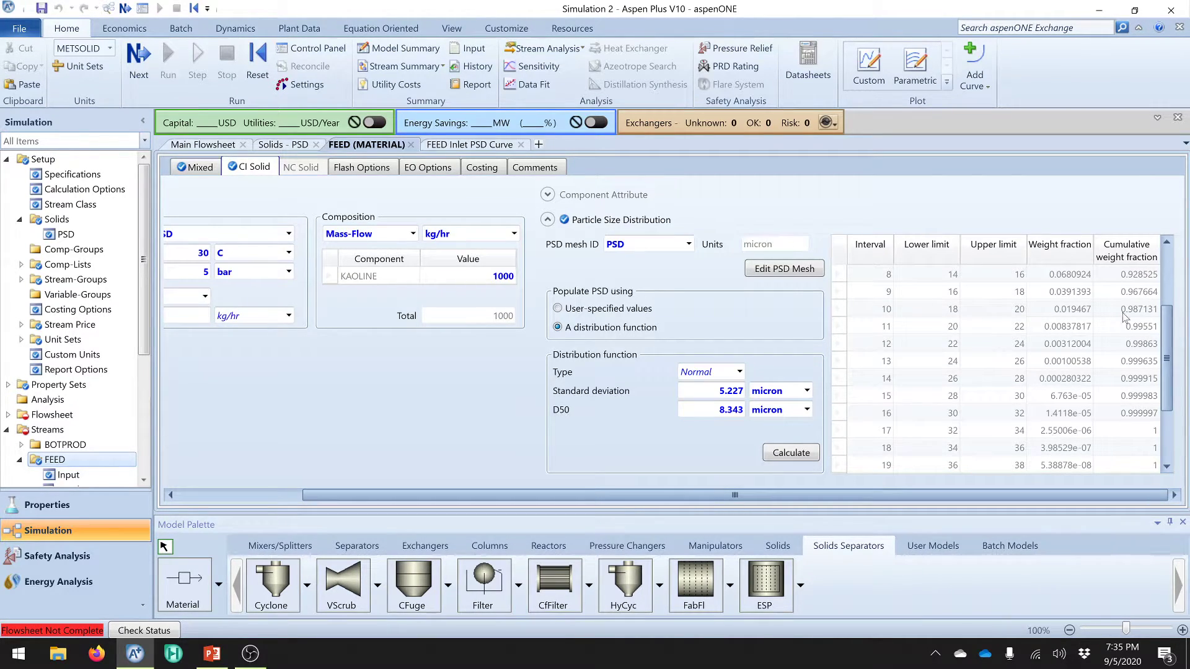
{"action": "left_click_drag", "start_coordinate": [1166, 378], "coordinate": [1167, 322]}
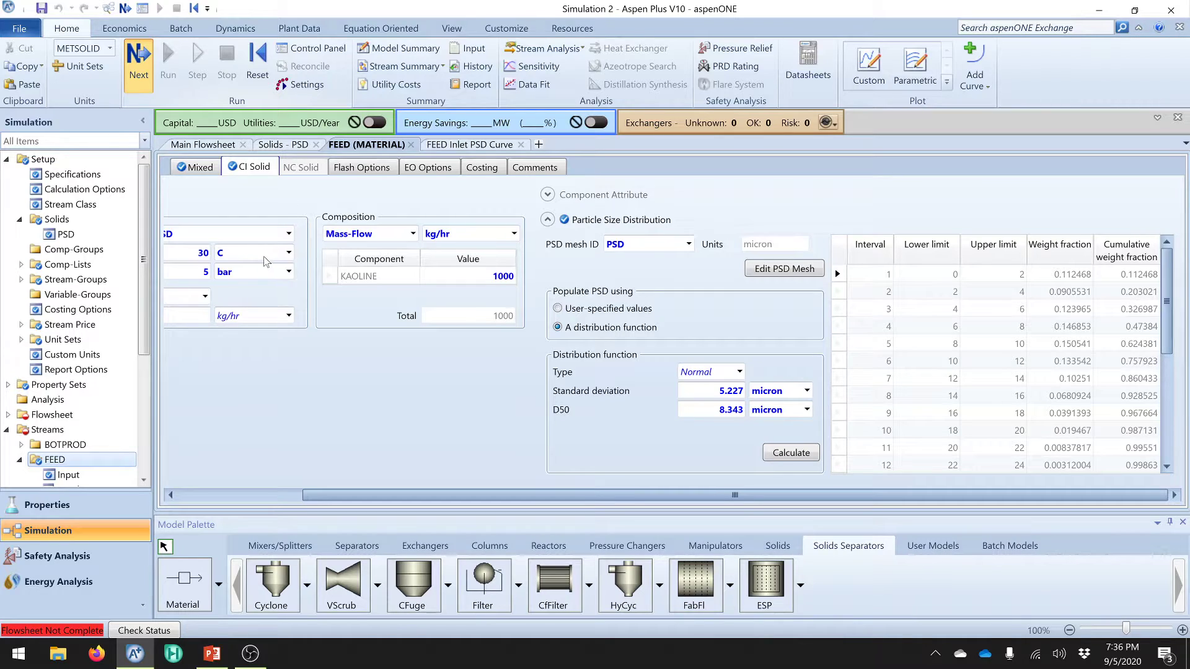
- Check the required input of TOPPROD, including its CI Solid specifications, and close its form and FEED's inlet PSD curve
{"action": "key", "text": "F4"}
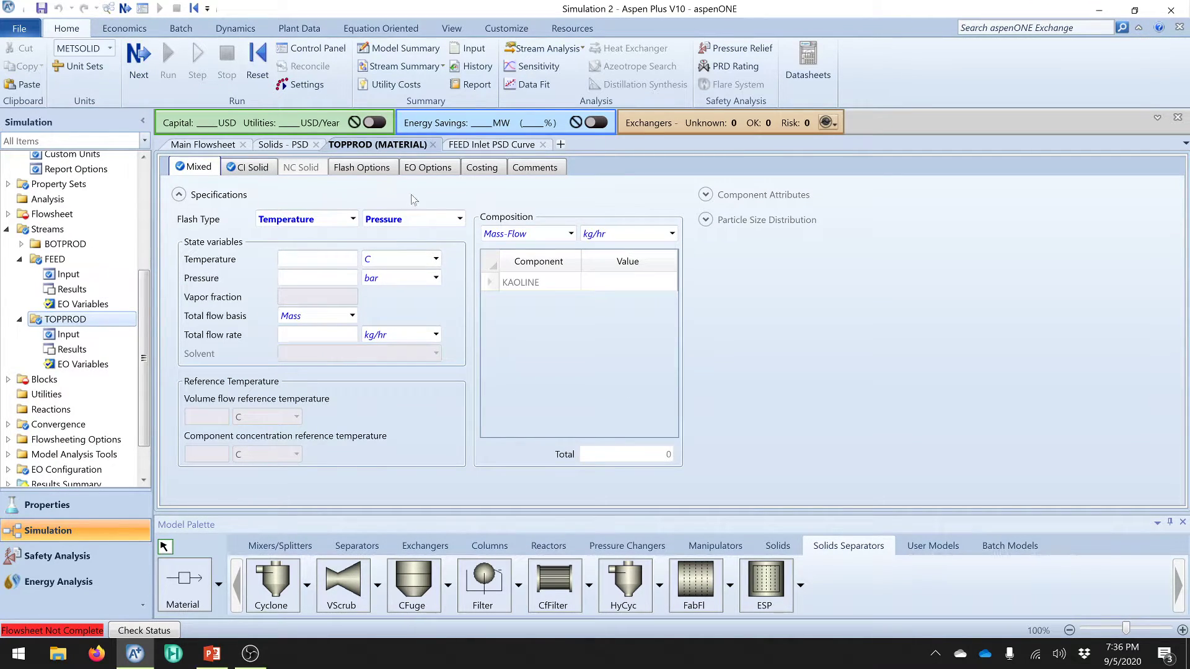
{"action": "left_click", "coordinate": [261, 171]}
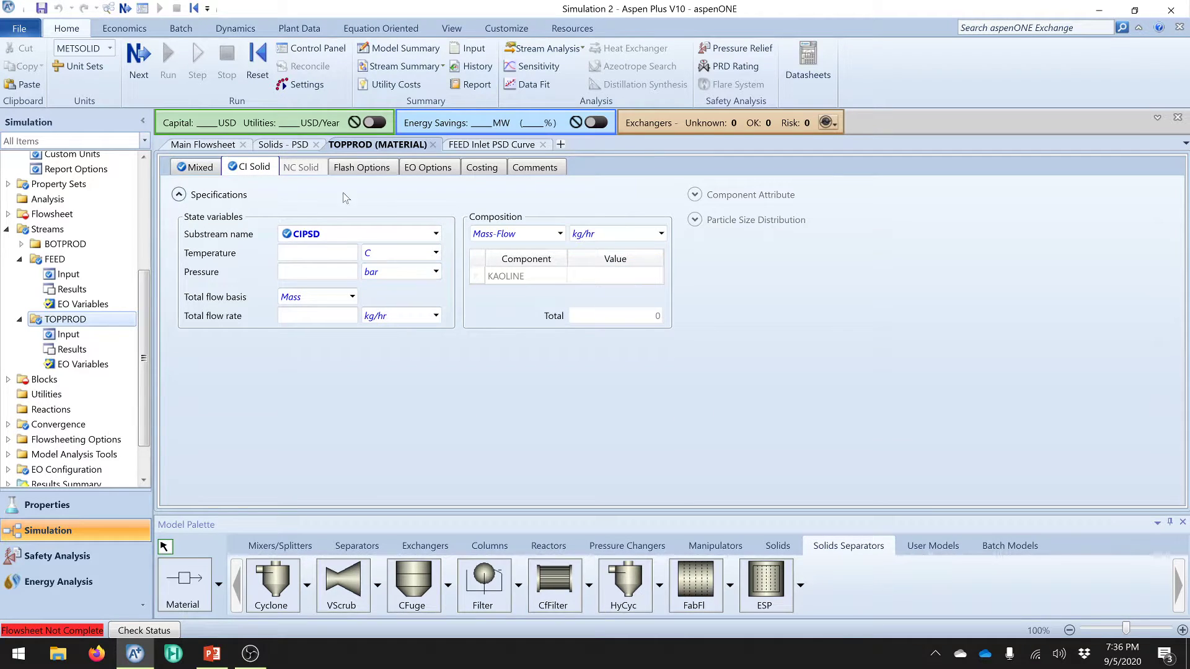
{"action": "left_click", "coordinate": [433, 145]}
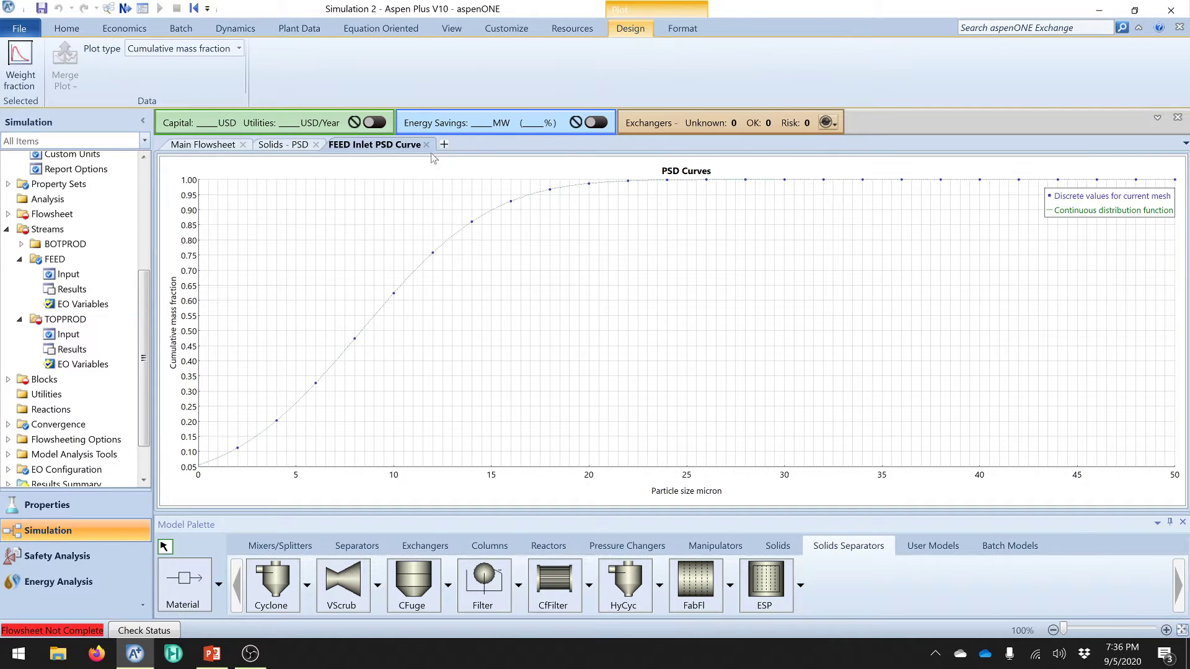
{"action": "left_click", "coordinate": [427, 145]}
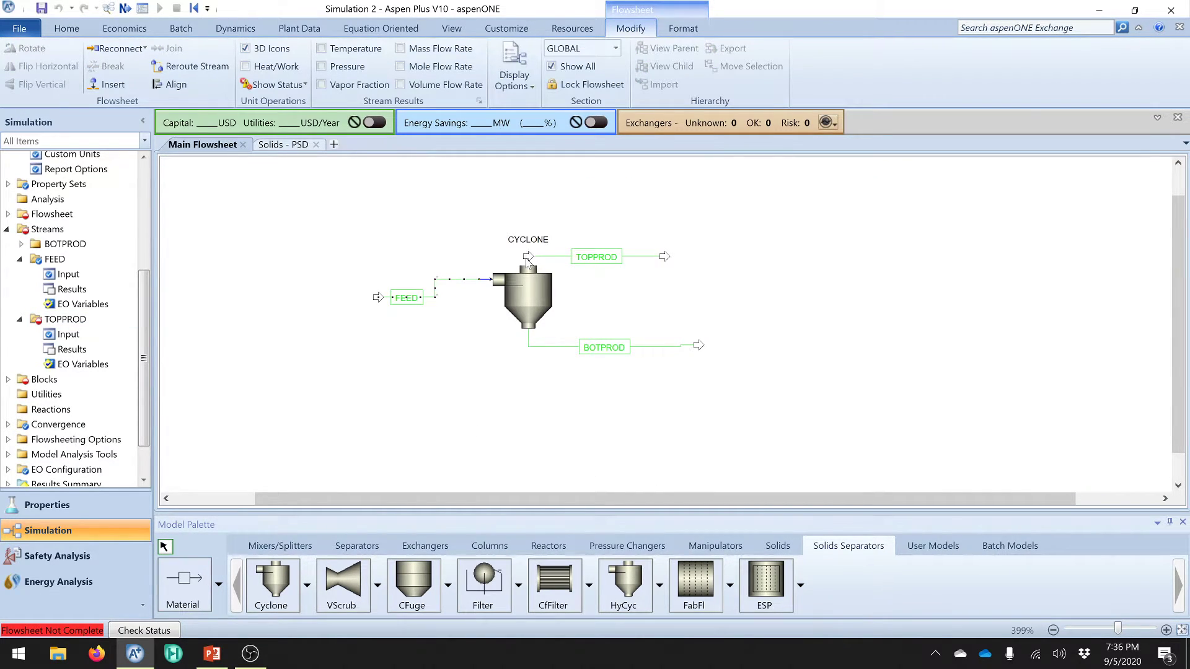
- Delete the unconnected TOPPROD stream above the cyclone from the flowsheet
{"action": "left_click_drag", "start_coordinate": [528, 262], "coordinate": [529, 264]}
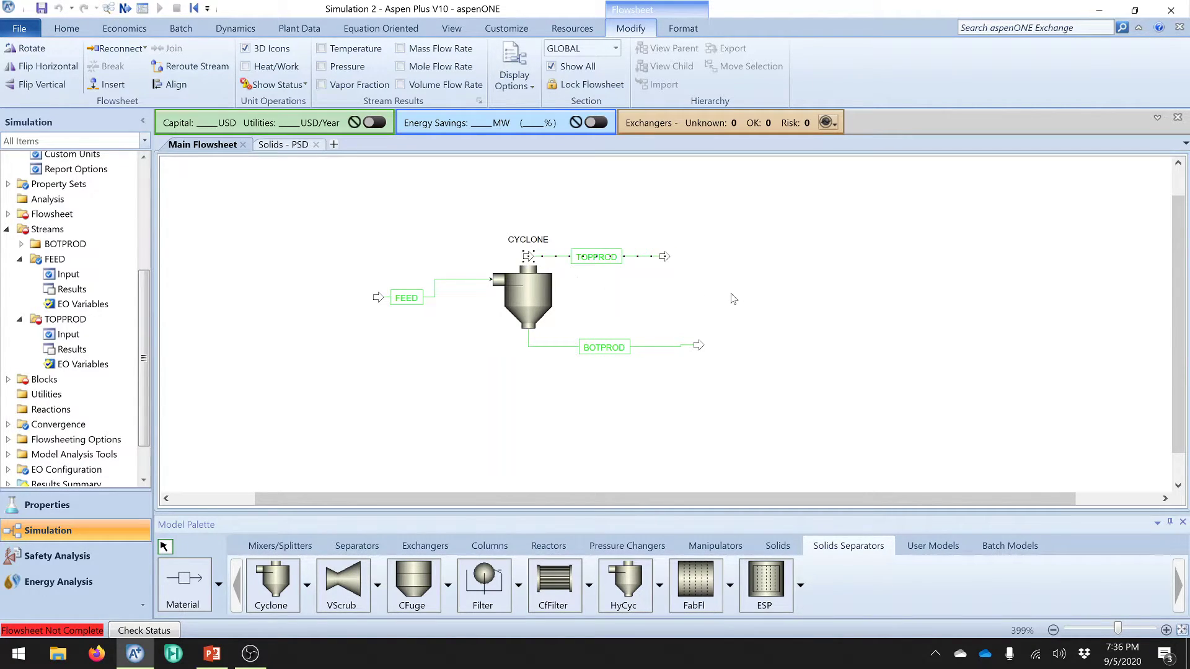
{"action": "key", "text": "Delete"}
{"action": "left_click", "coordinate": [644, 346]}
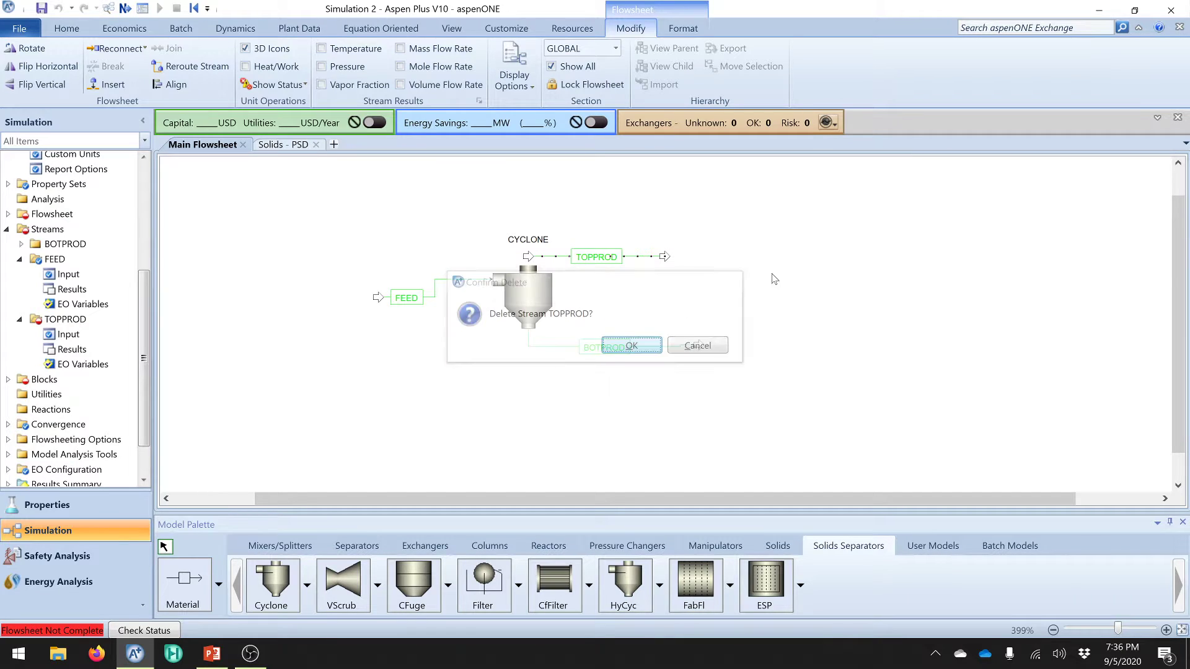
- Draw a new material stream from the cyclone's top outlet and name it TOPPROD
{"action": "left_click", "coordinate": [184, 579]}
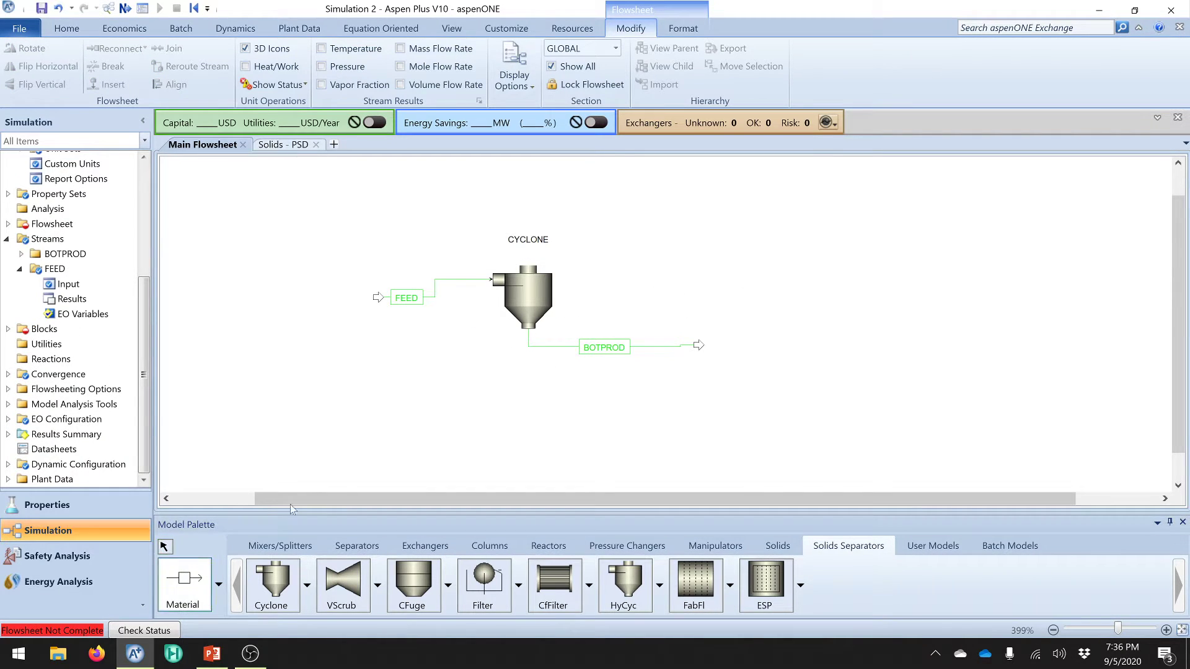
{"action": "left_click", "coordinate": [527, 257]}
{"action": "left_click", "coordinate": [671, 264]}
{"action": "right_click", "coordinate": [798, 259]}
{"action": "left_click", "coordinate": [588, 245]}
{"action": "type", "text": "TOP"}
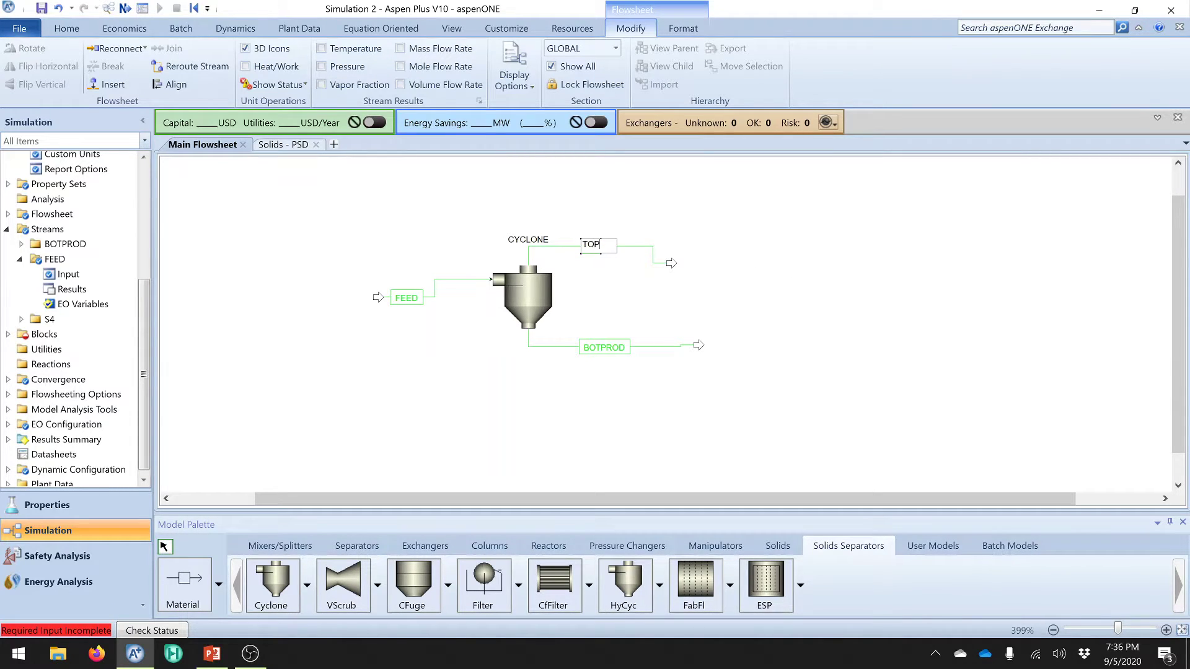
{"action": "type", "text": "PROD"}
{"action": "key", "text": "Return"}
- Go to the CYCLONE block's required input and set its calculation model to Cyclone
{"action": "left_click", "coordinate": [126, 8]}
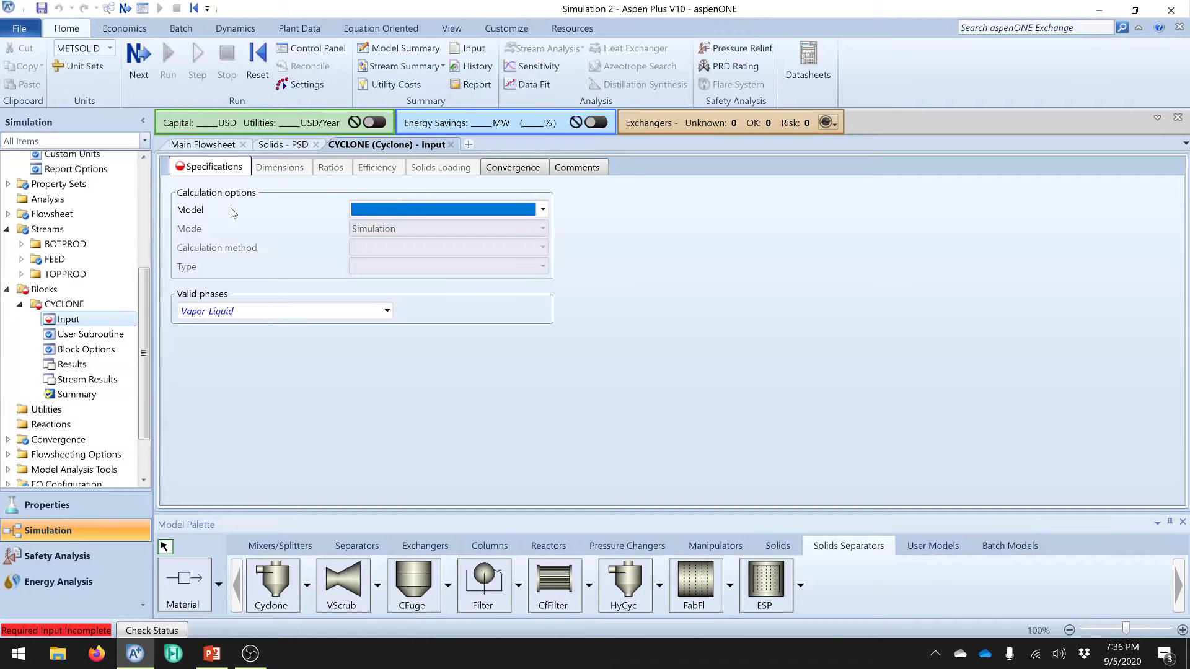
{"action": "left_click", "coordinate": [542, 210]}
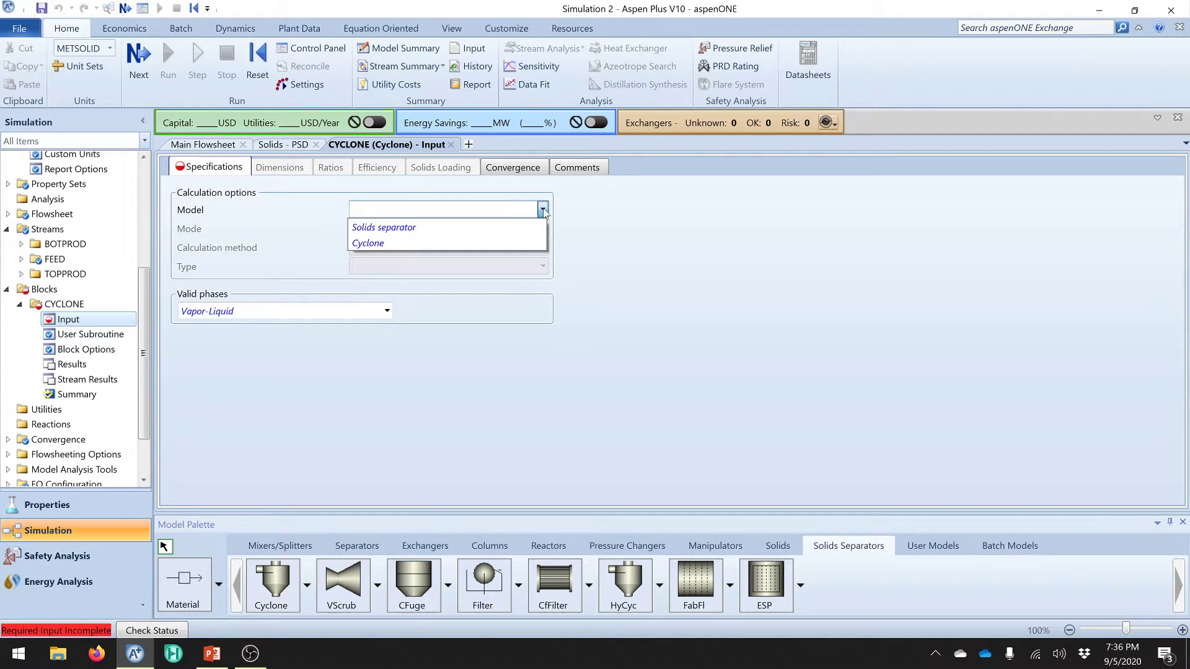
{"action": "left_click", "coordinate": [424, 232]}
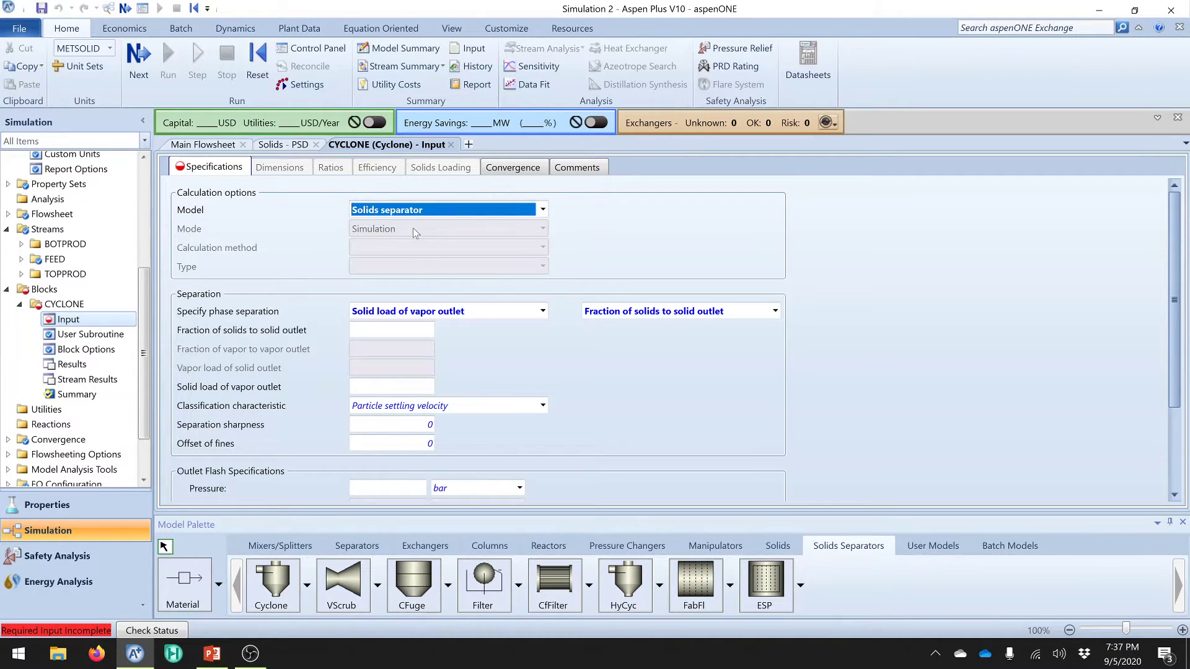
{"action": "left_click", "coordinate": [543, 210]}
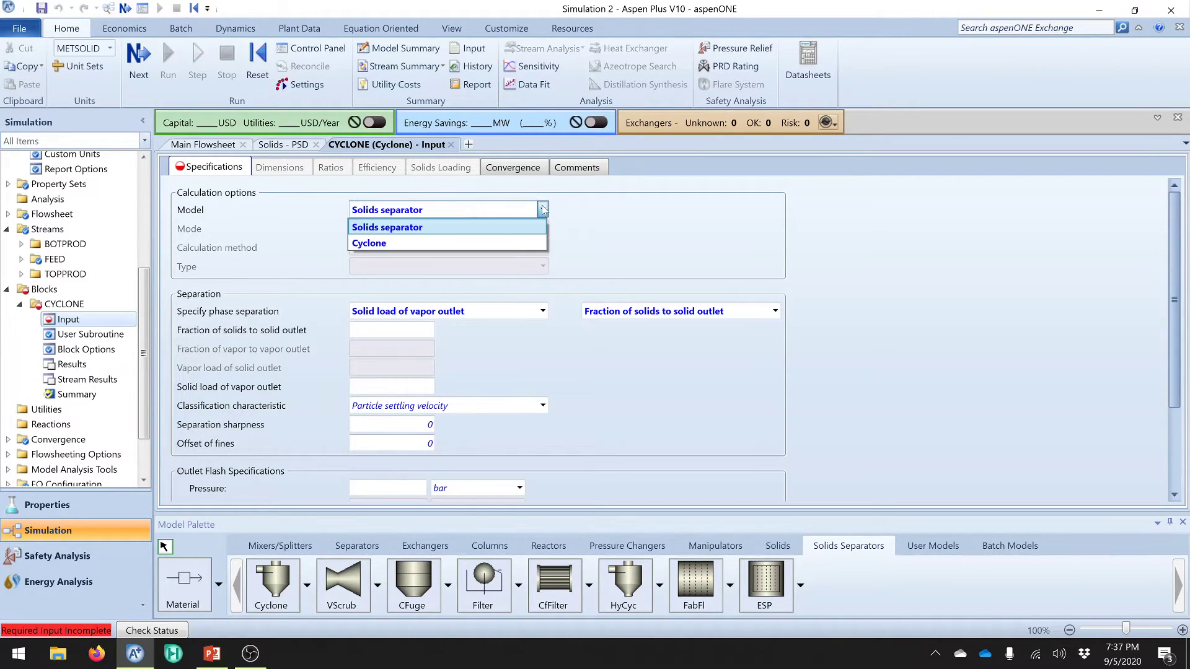
{"action": "left_click", "coordinate": [374, 243]}
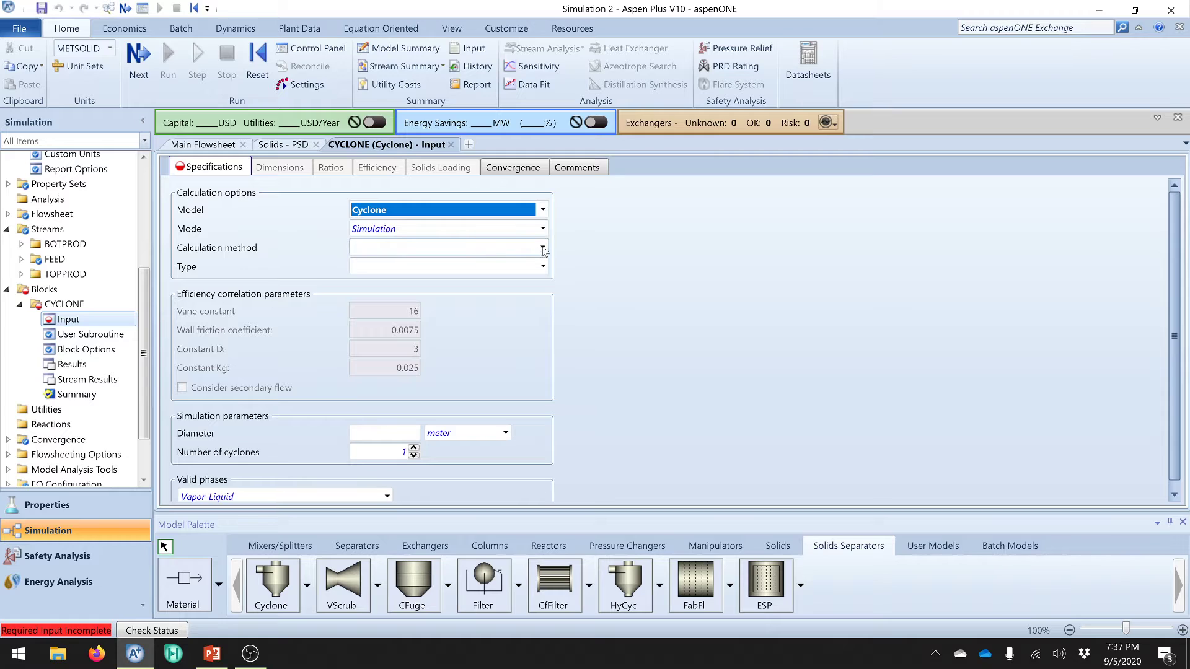
- Set the cyclone's calculation method to Muschelknautz and its type to Stairmand-HE
{"action": "left_click", "coordinate": [544, 250]}
{"action": "left_click", "coordinate": [409, 259]}
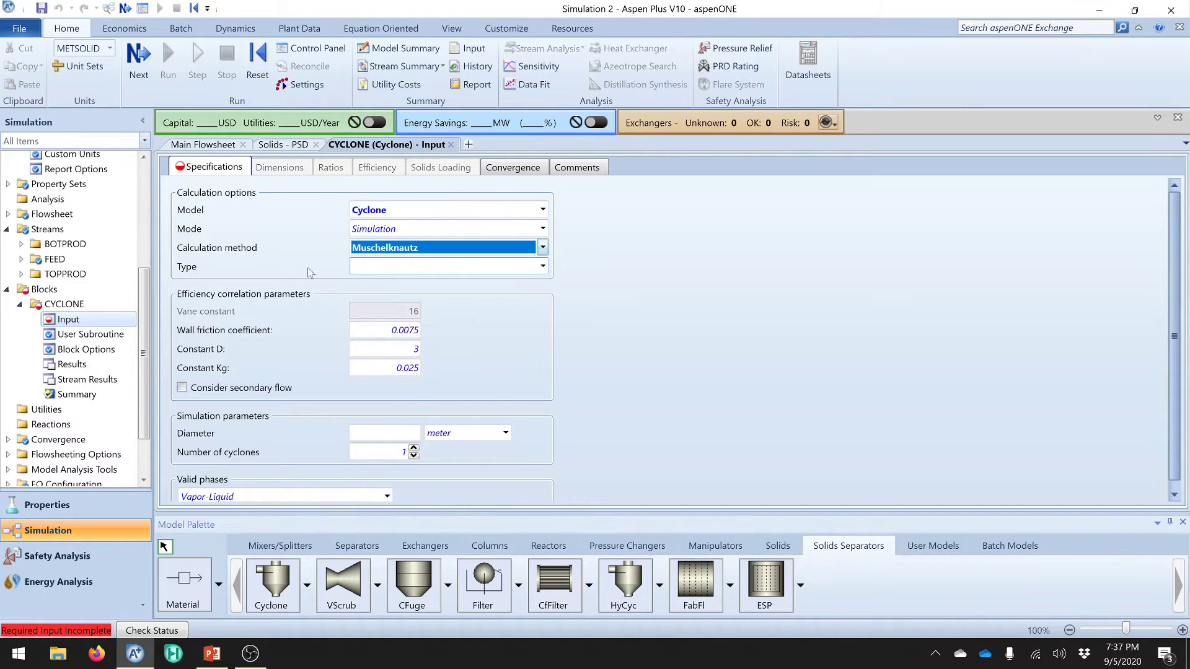
{"action": "left_click", "coordinate": [414, 248]}
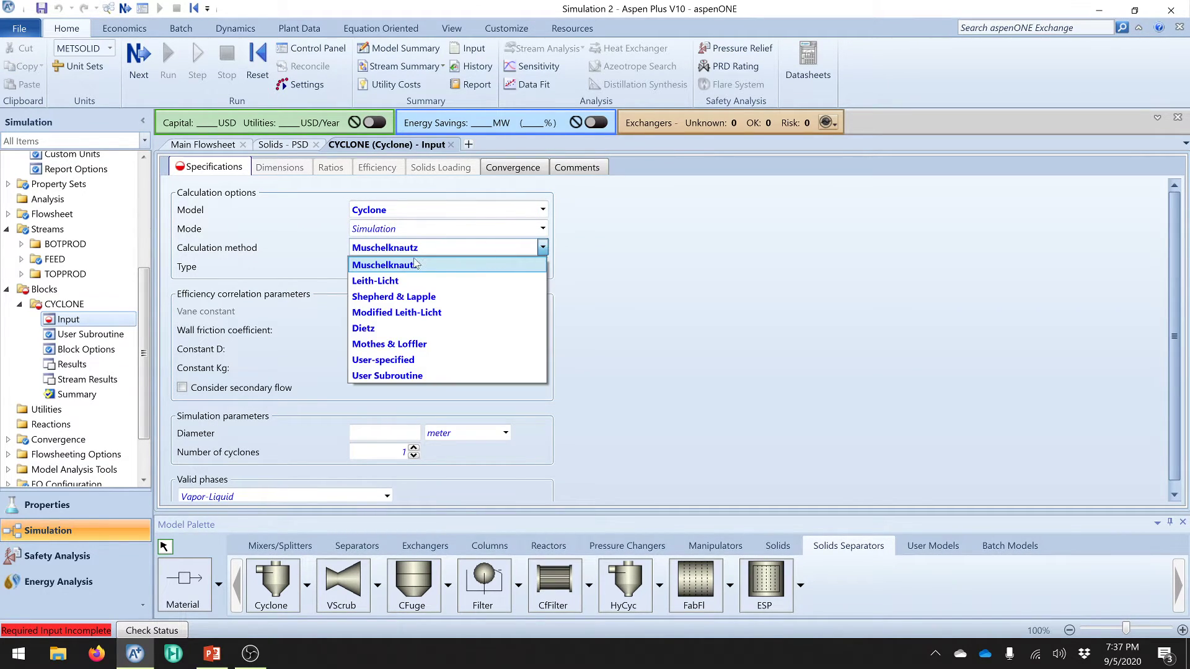
{"action": "left_click", "coordinate": [327, 233]}
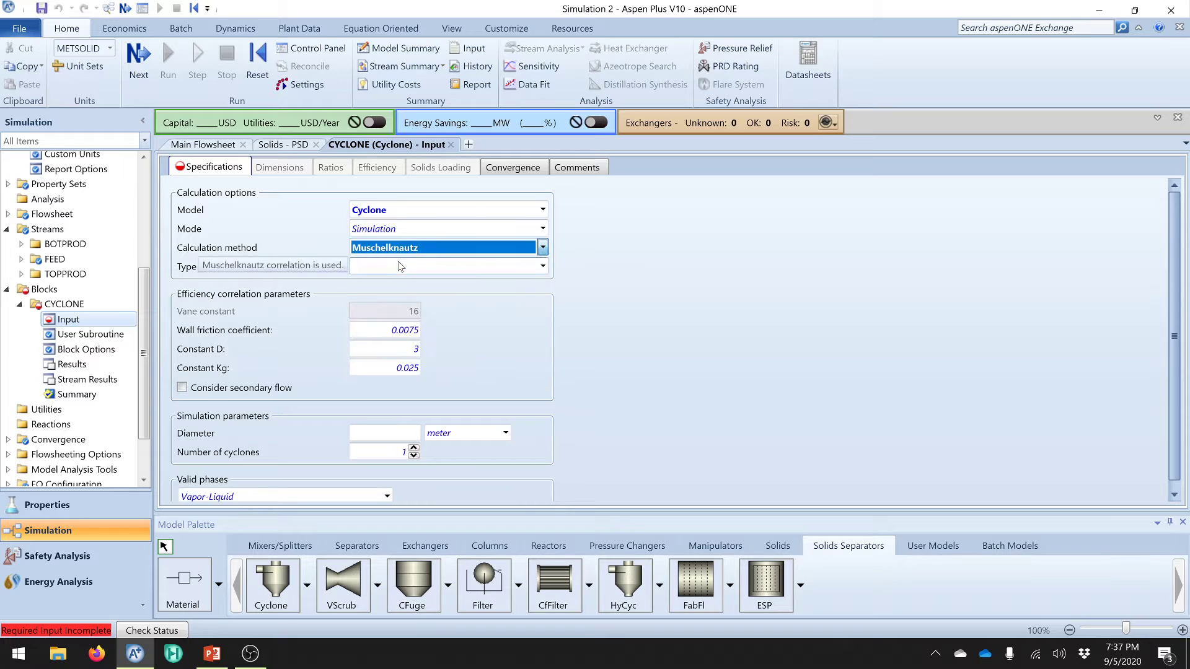
{"action": "left_click", "coordinate": [331, 243]}
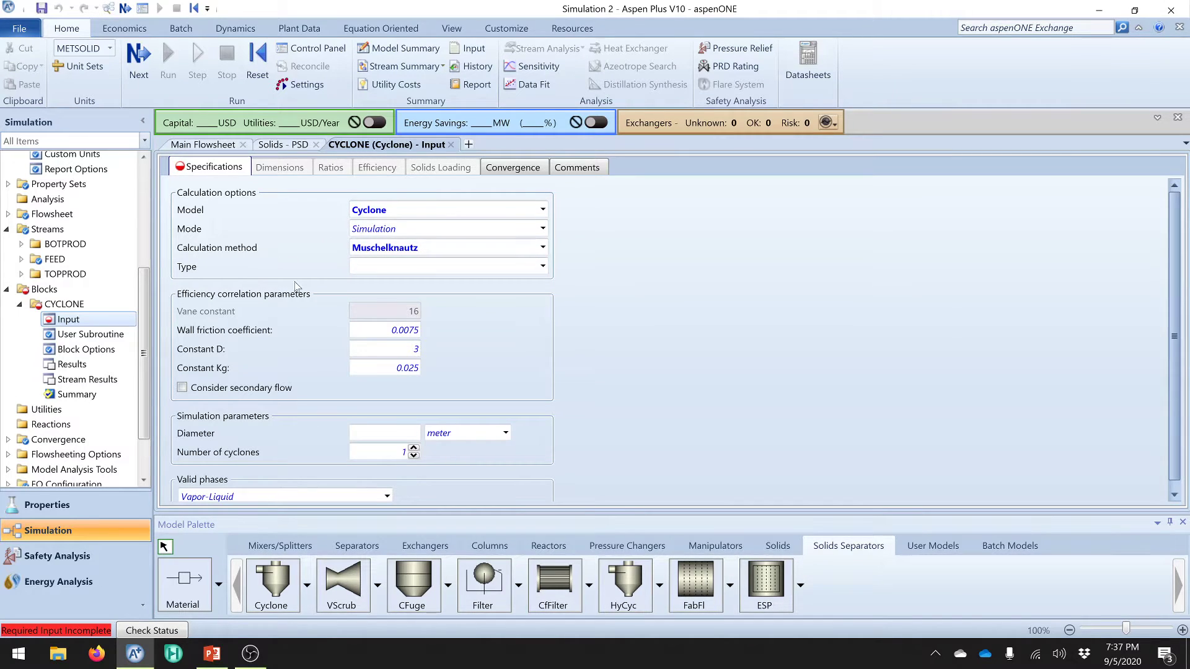
{"action": "left_click", "coordinate": [543, 267]}
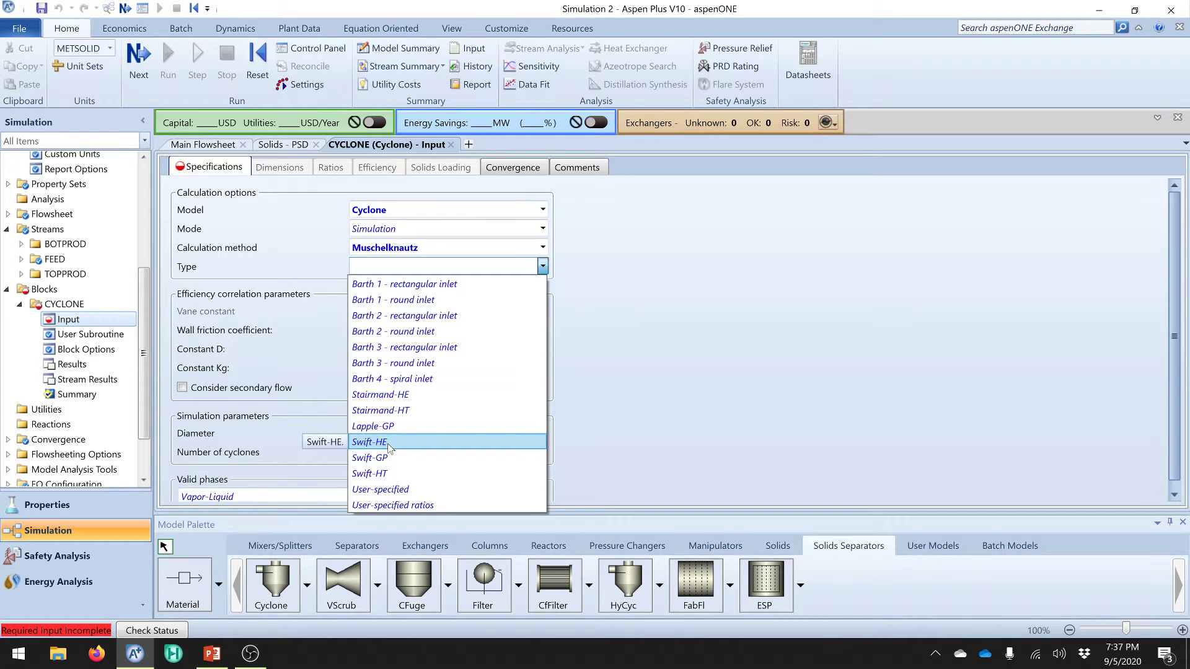
{"action": "left_click", "coordinate": [395, 396]}
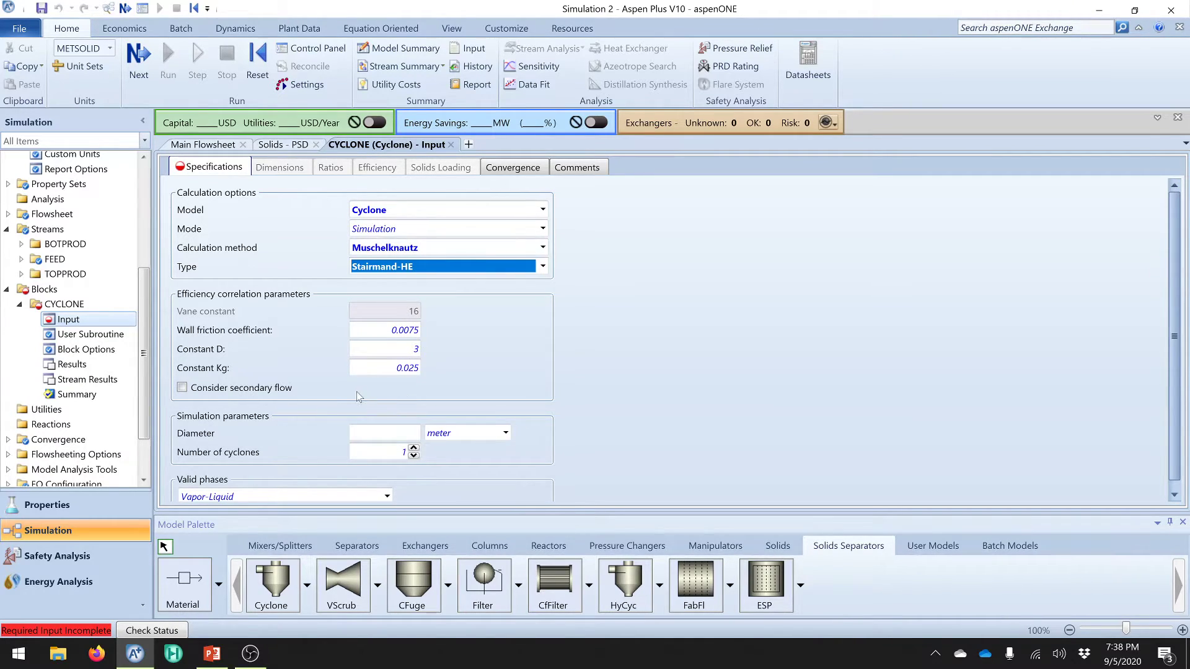
- Set the cyclone's diameter to 1 meter and check the specifications against the PowerPoint problem statement
{"action": "left_click", "coordinate": [419, 434]}
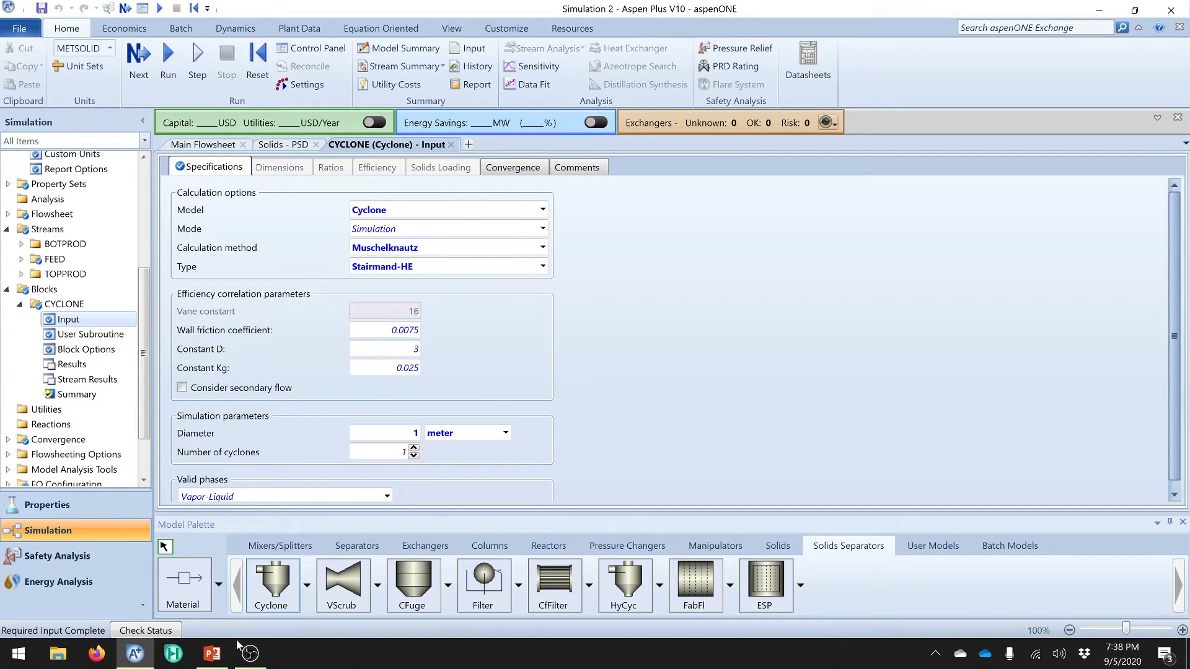
{"action": "left_click", "coordinate": [212, 654]}
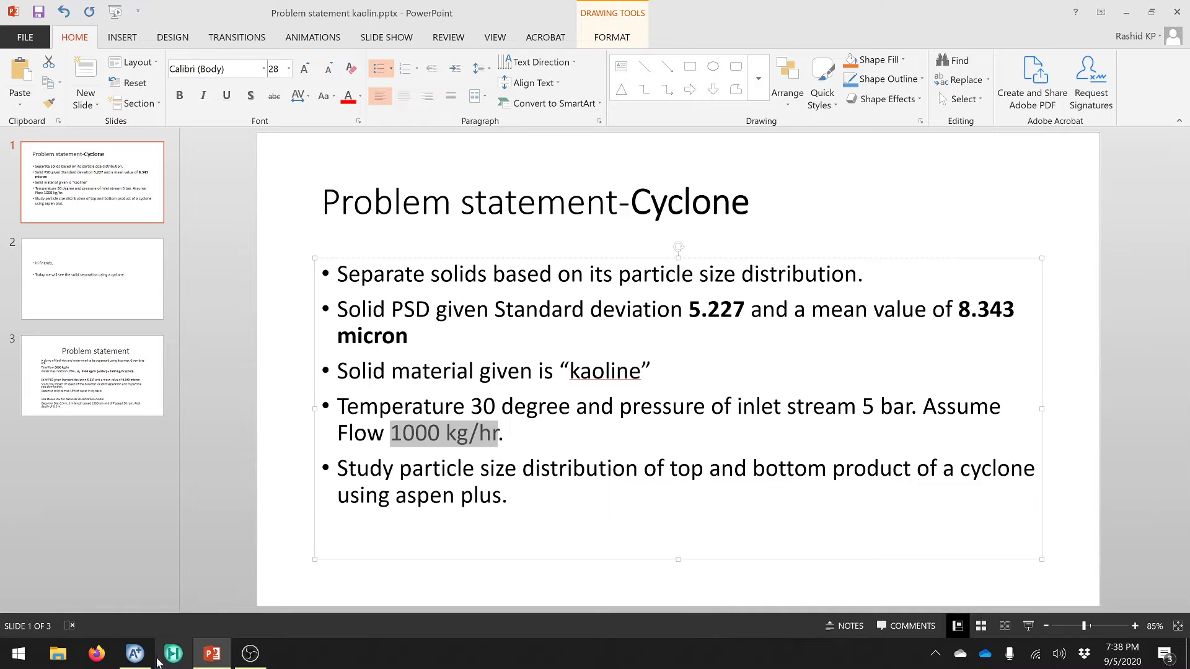
{"action": "left_click", "coordinate": [135, 654]}
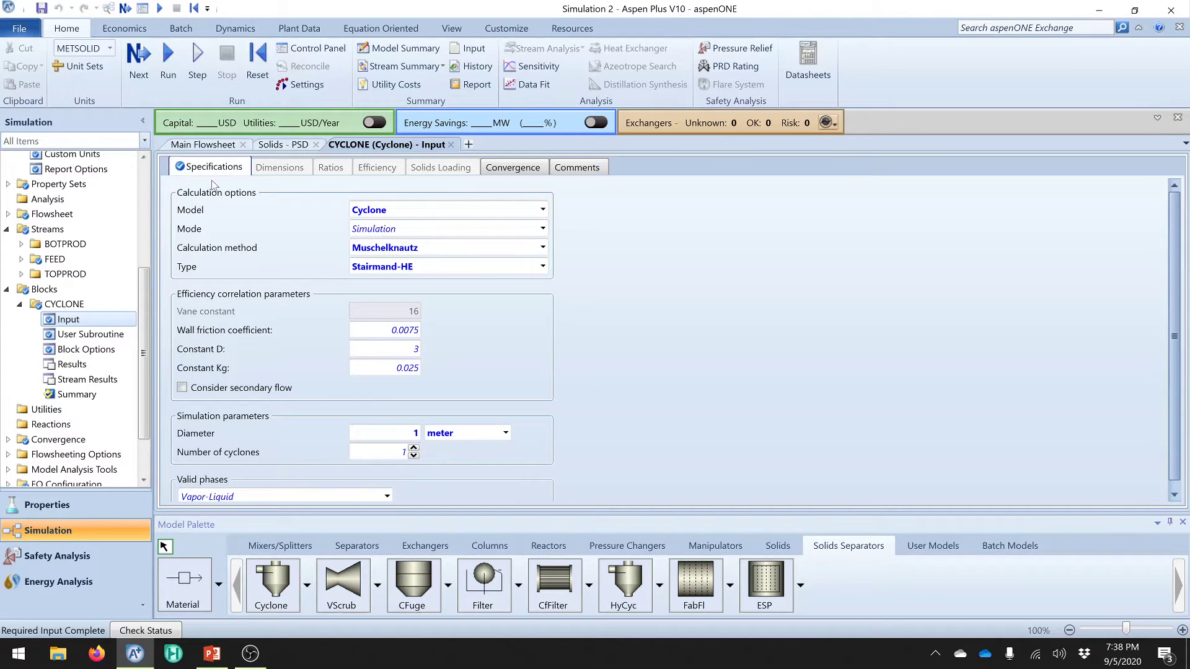
{"action": "scroll", "coordinate": [315, 365], "scroll_direction": "down", "scroll_amount": 1}
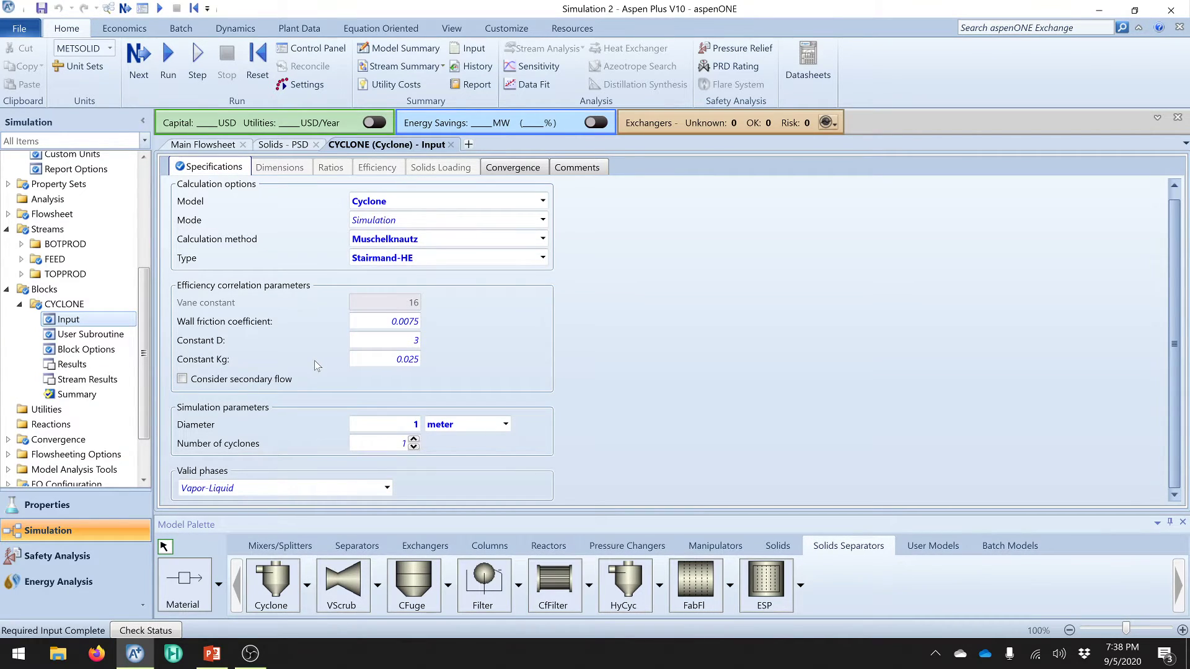
- Run the simulation and read the run status and the CYCLONE block's status messages
{"action": "left_click", "coordinate": [140, 69]}
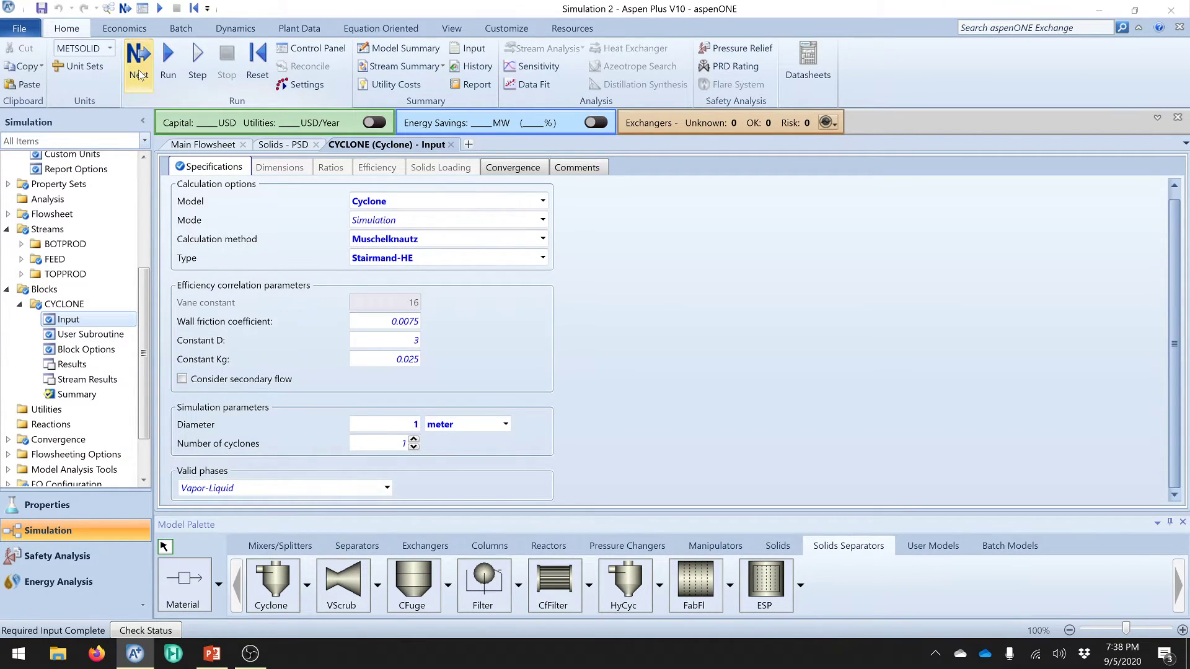
{"action": "left_click", "coordinate": [688, 360]}
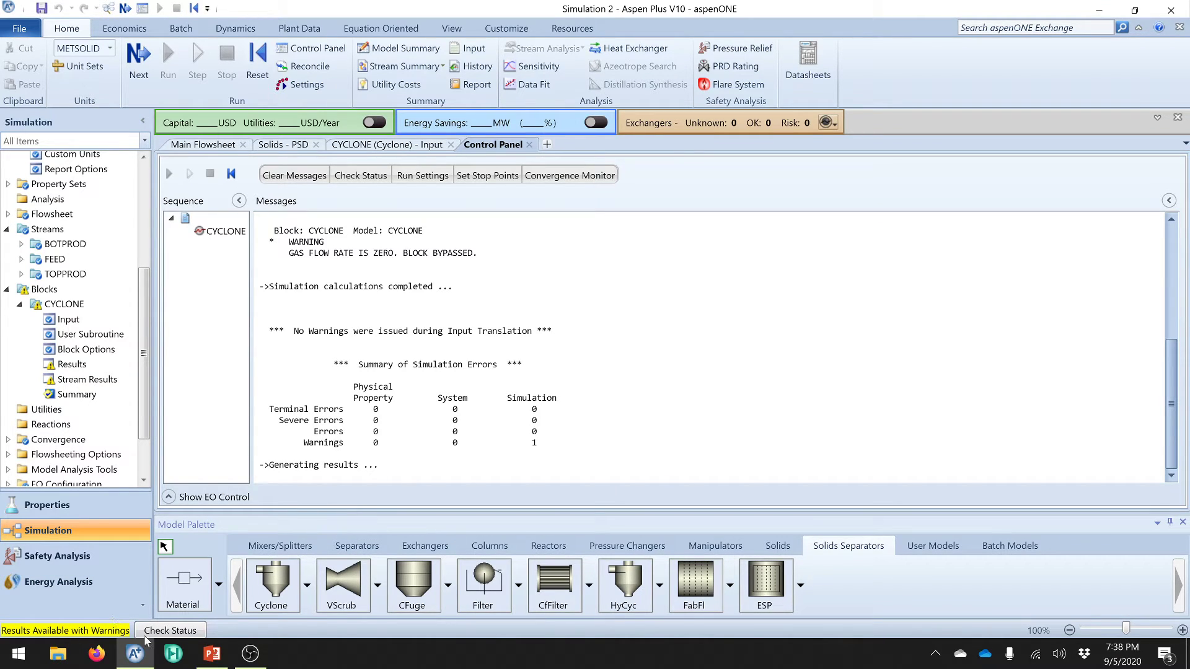
{"action": "left_click", "coordinate": [173, 630]}
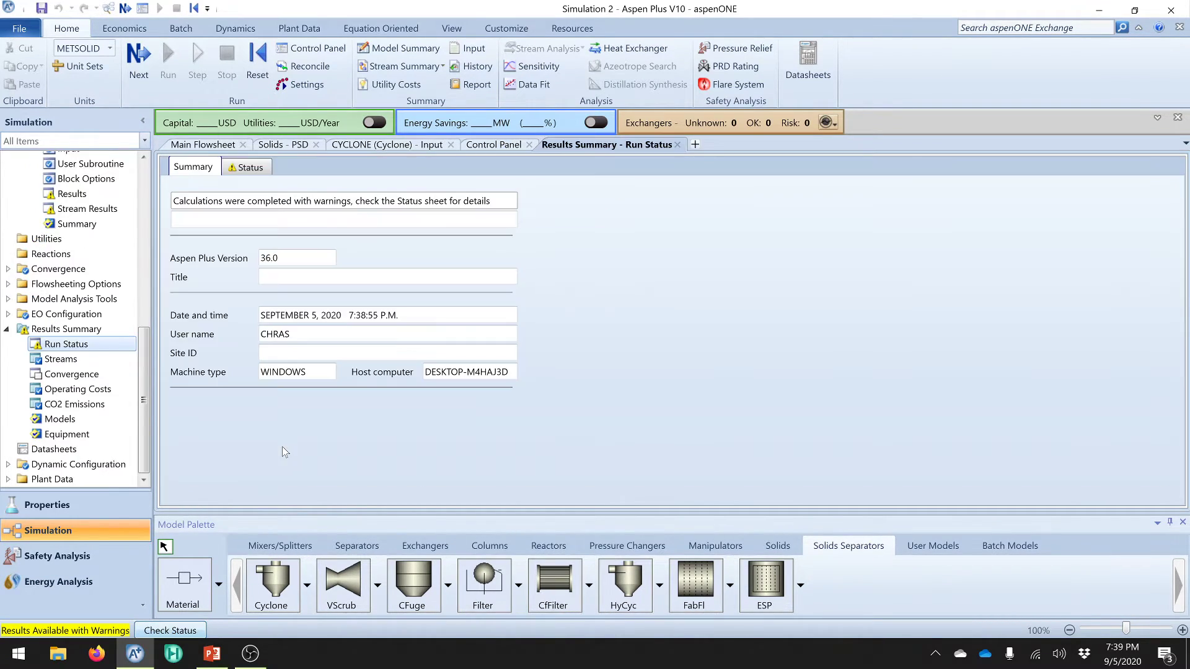
{"action": "left_click", "coordinate": [191, 320]}
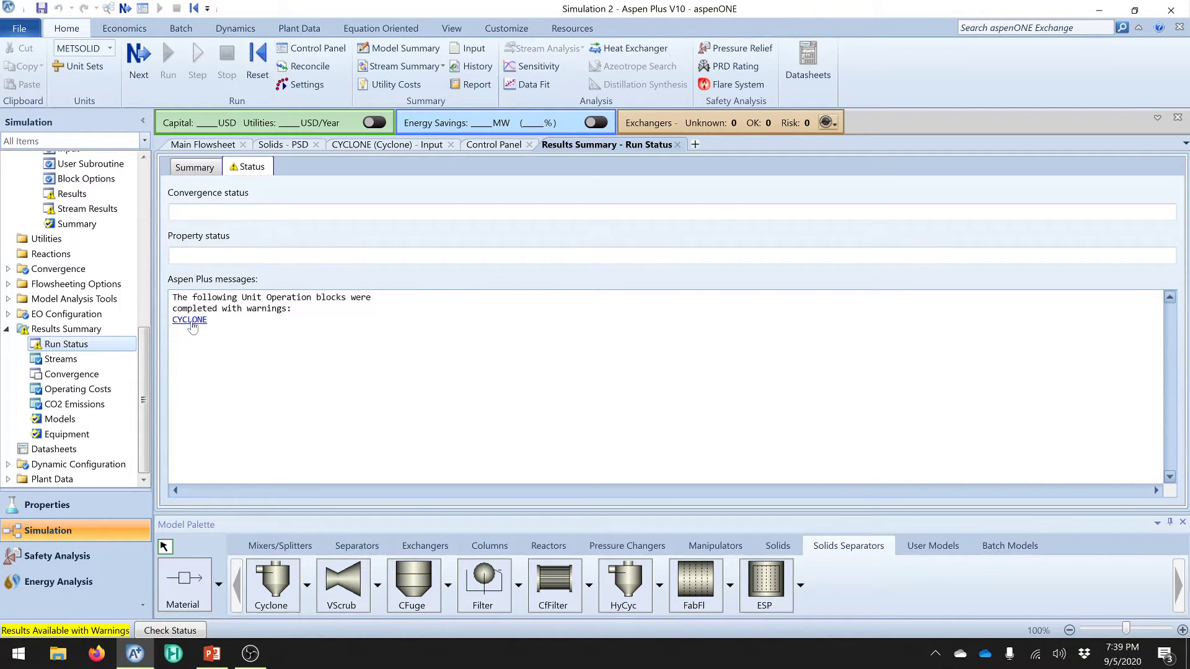
{"action": "left_click", "coordinate": [191, 320]}
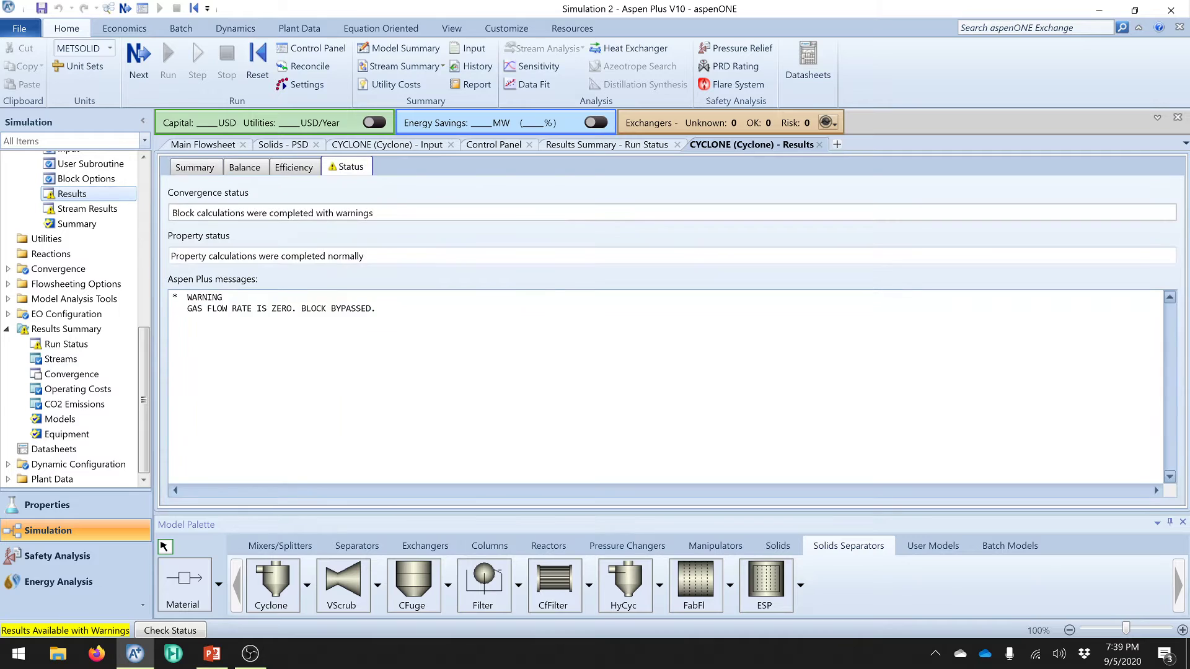
{"action": "left_click_drag", "start_coordinate": [187, 308], "coordinate": [371, 308]}
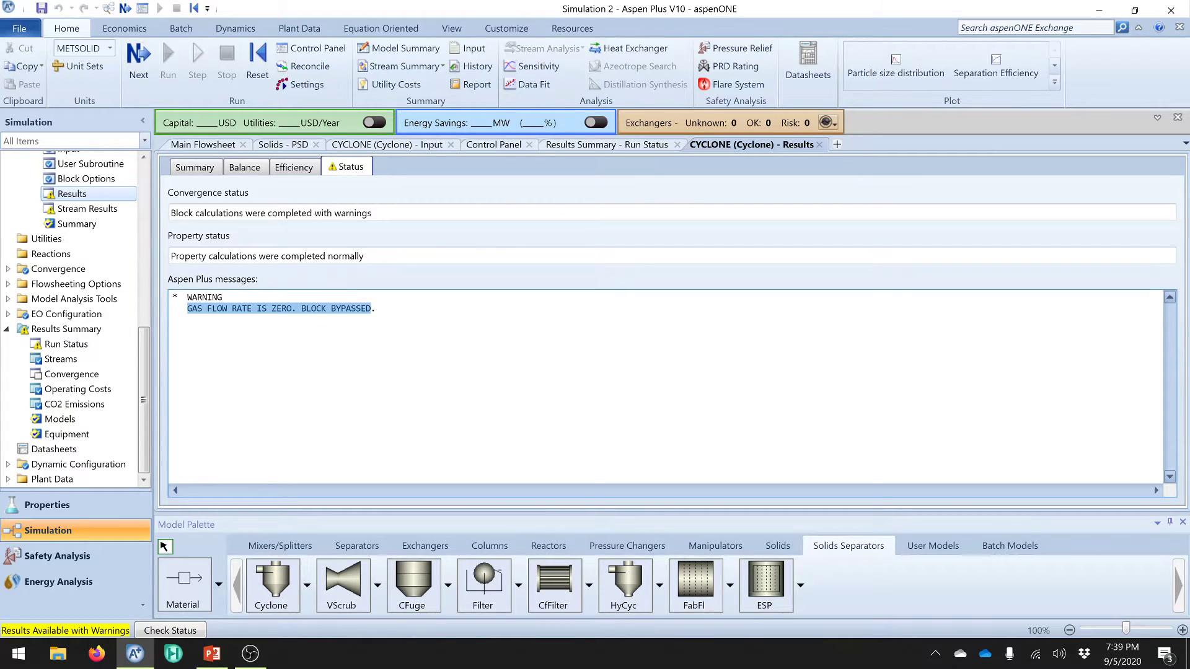
- Open the CYCLONE block's stream results from the flowsheet and examine the total mole and mass flows of FEED, BOTPROD and TOPPROD
{"action": "left_click", "coordinate": [214, 147]}
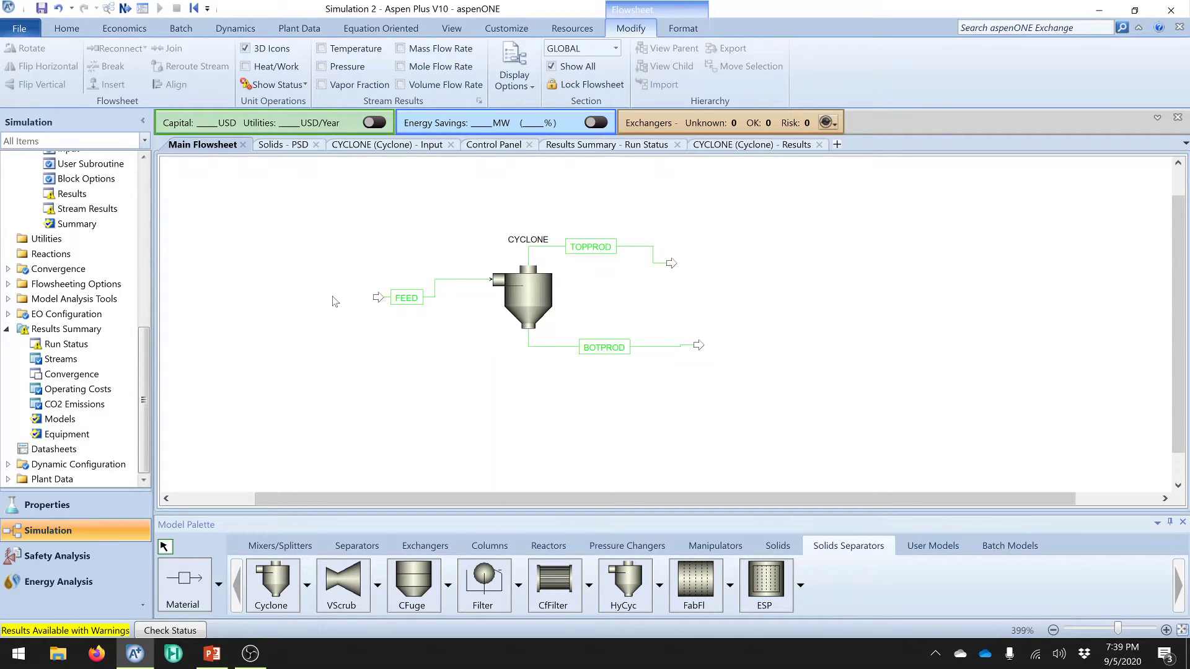
{"action": "left_click", "coordinate": [534, 298]}
{"action": "right_click", "coordinate": [535, 298]}
{"action": "left_click", "coordinate": [265, 274]}
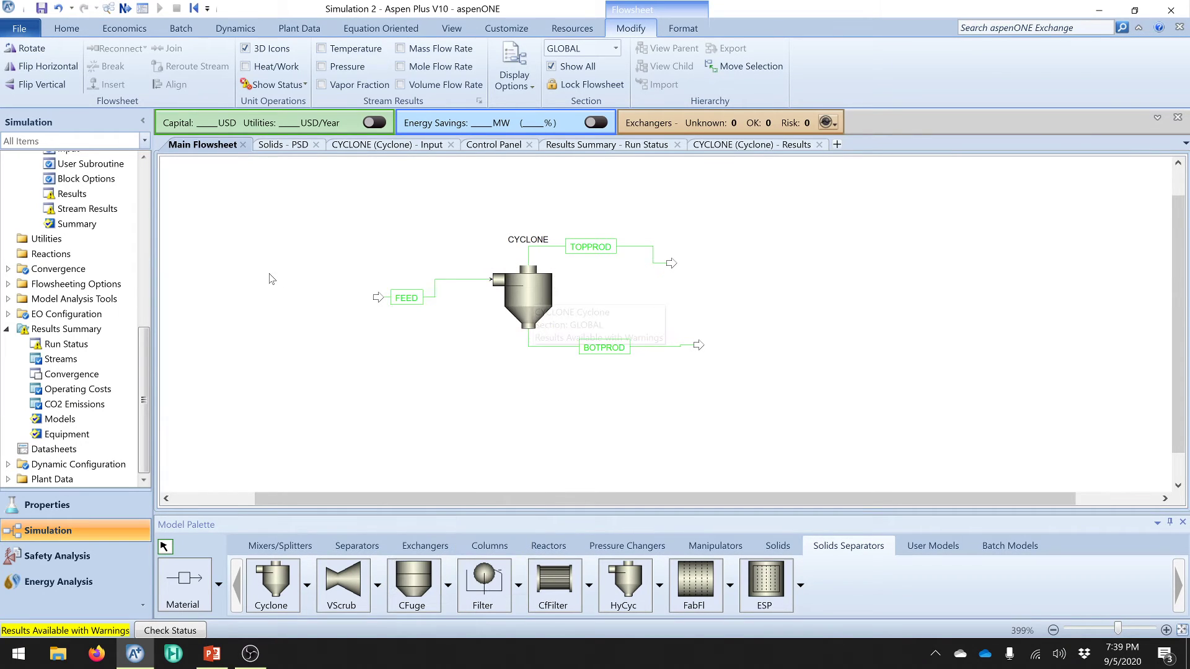
{"action": "right_click", "coordinate": [526, 292]}
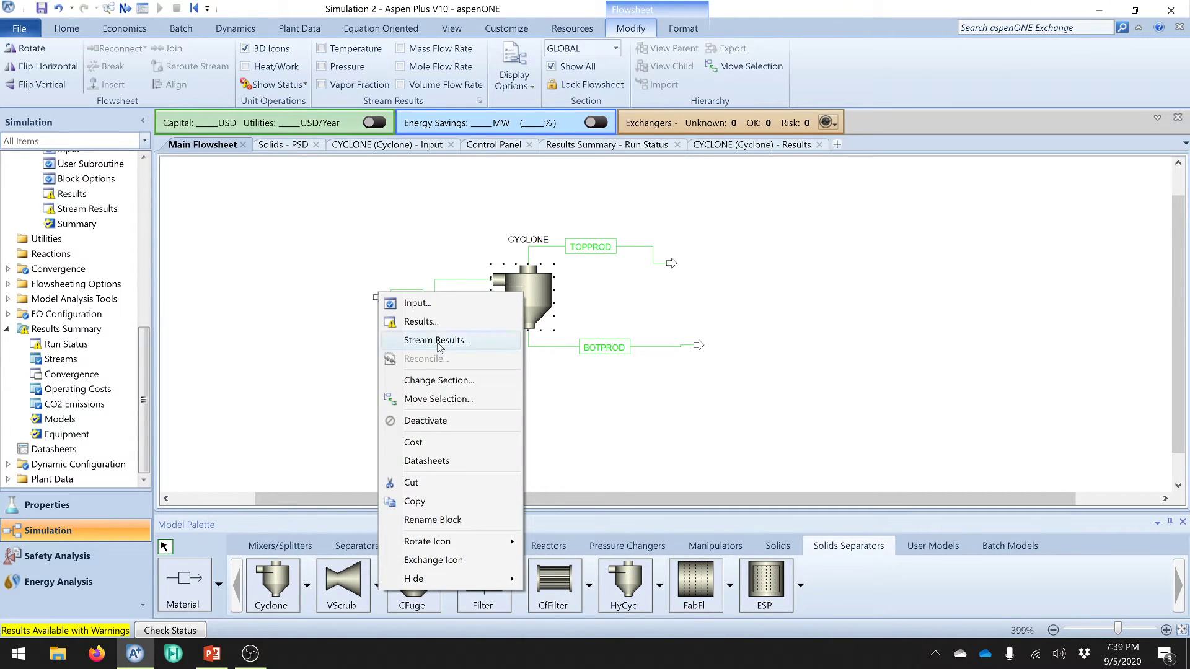
{"action": "left_click", "coordinate": [437, 341]}
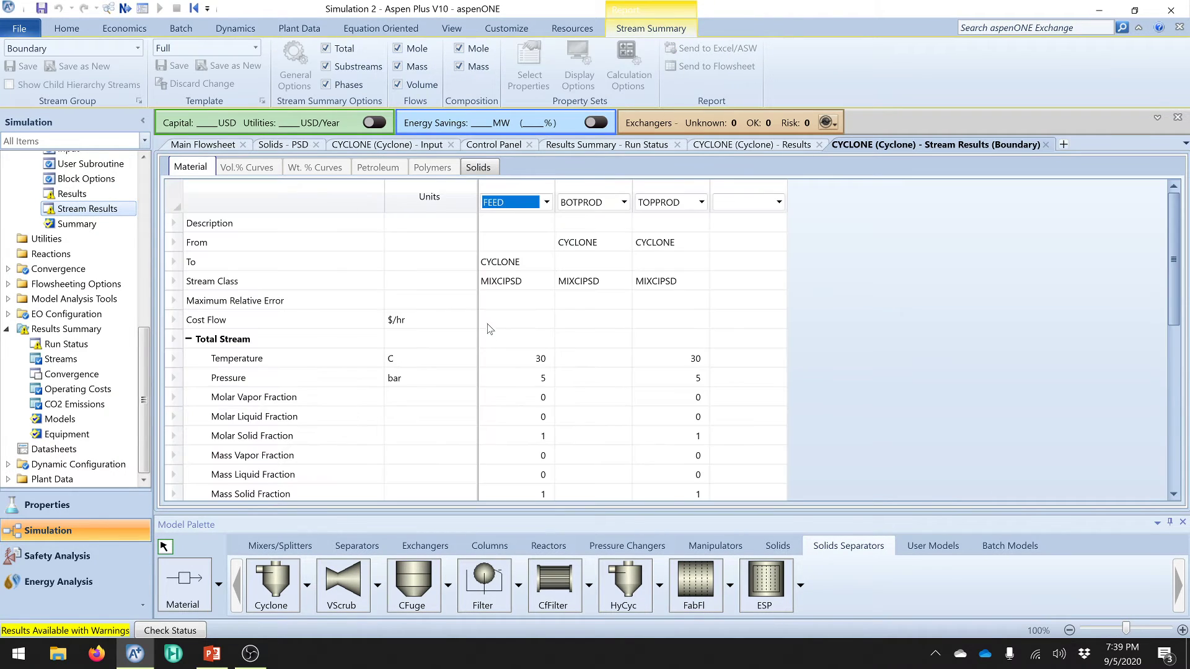
{"action": "scroll", "coordinate": [830, 330], "scroll_direction": "down", "scroll_amount": 3}
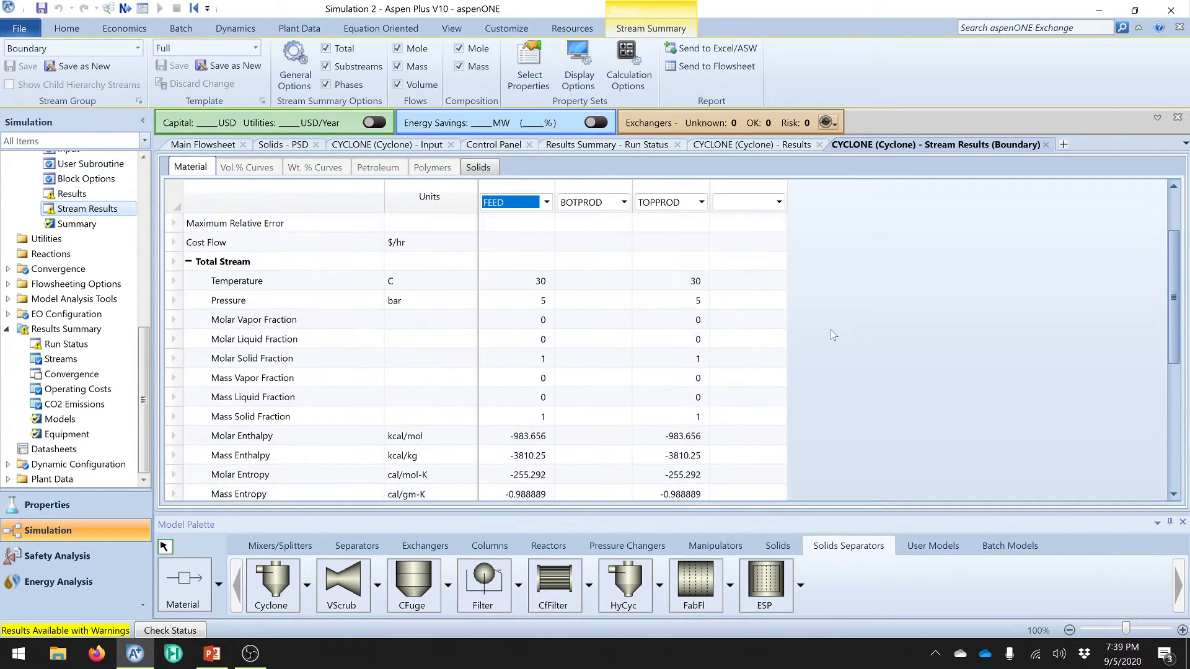
{"action": "scroll", "coordinate": [833, 334], "scroll_direction": "down", "scroll_amount": 4}
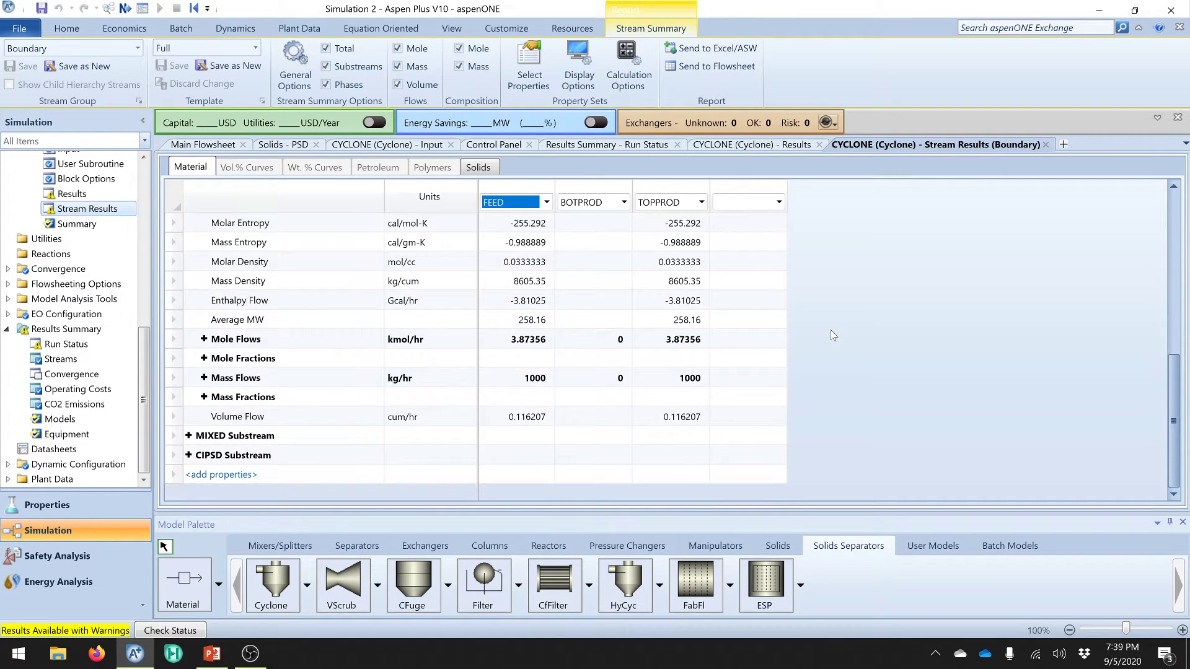
- Expand the CIPSD substream and its PSD, and compare the size distributions of FEED, BOTPROD and TOPPROD
{"action": "left_click", "coordinate": [190, 455]}
{"action": "scroll", "coordinate": [230, 451], "scroll_direction": "down", "scroll_amount": 1}
{"action": "scroll", "coordinate": [229, 452], "scroll_direction": "down", "scroll_amount": 8}
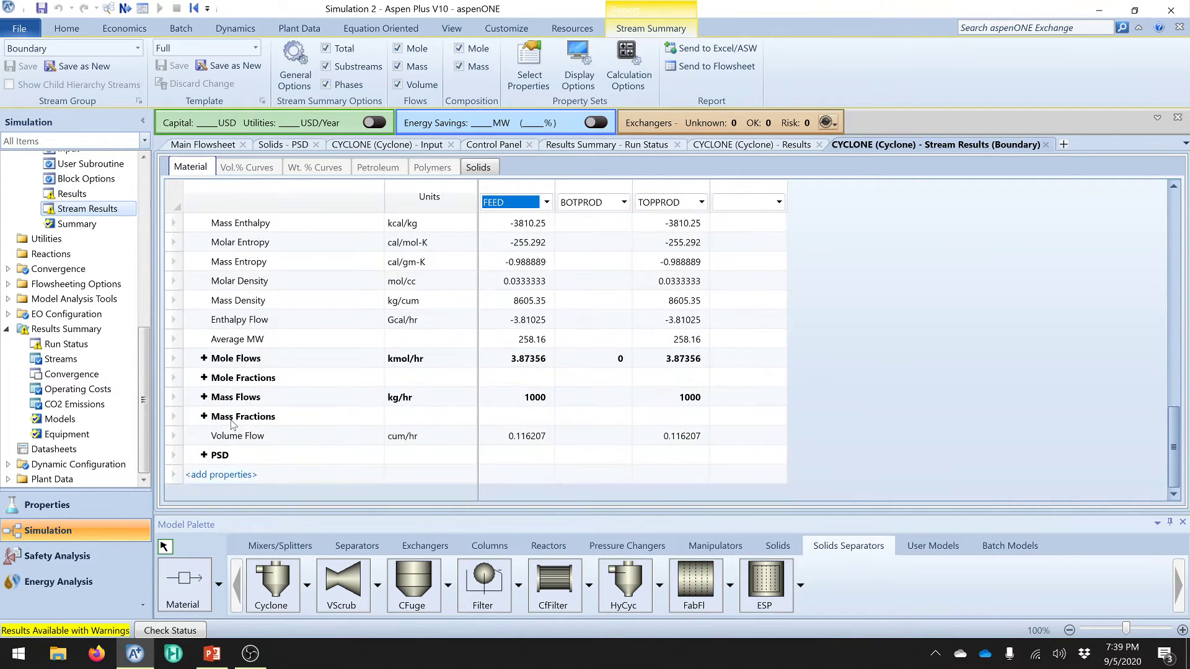
{"action": "left_click", "coordinate": [203, 455]}
{"action": "scroll", "coordinate": [577, 407], "scroll_direction": "down", "scroll_amount": 2}
{"action": "scroll", "coordinate": [577, 408], "scroll_direction": "down", "scroll_amount": 5}
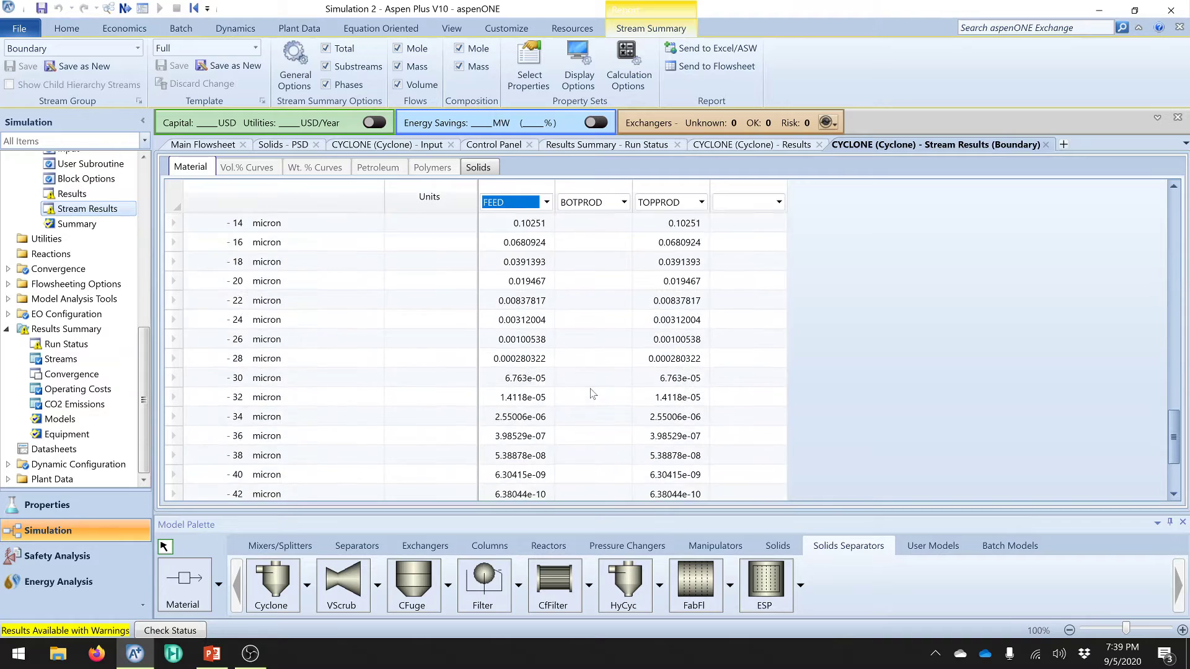
{"action": "scroll", "coordinate": [592, 394], "scroll_direction": "down", "scroll_amount": 2}
{"action": "scroll", "coordinate": [593, 394], "scroll_direction": "up", "scroll_amount": 7}
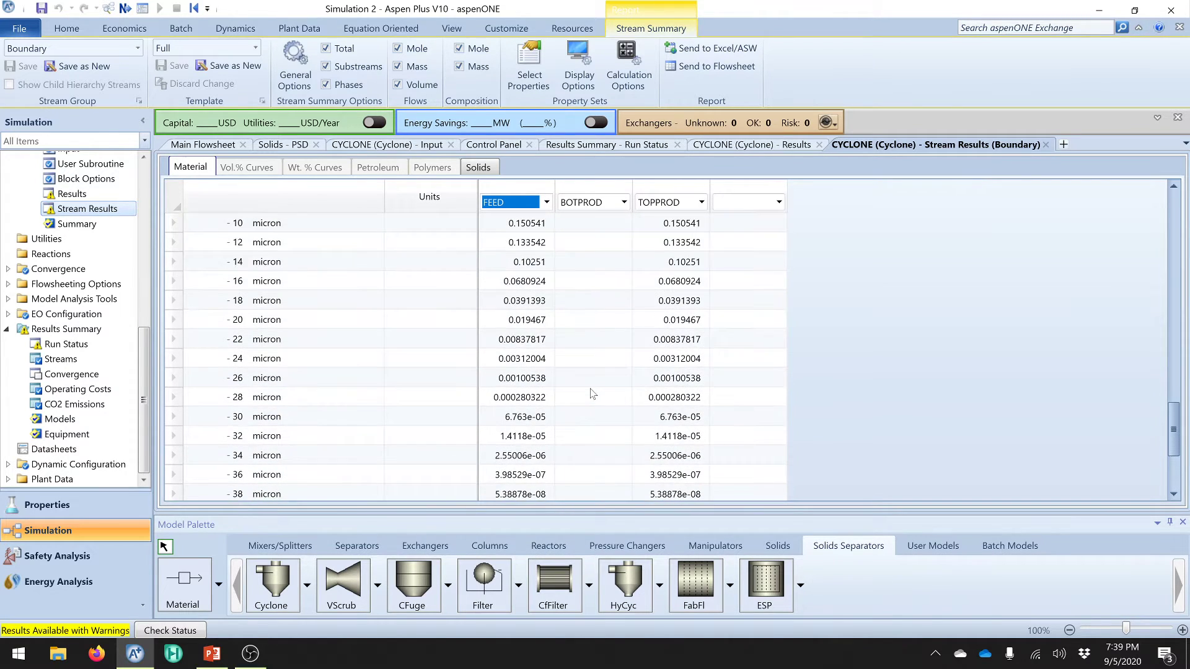
{"action": "scroll", "coordinate": [593, 394], "scroll_direction": "up", "scroll_amount": 2}
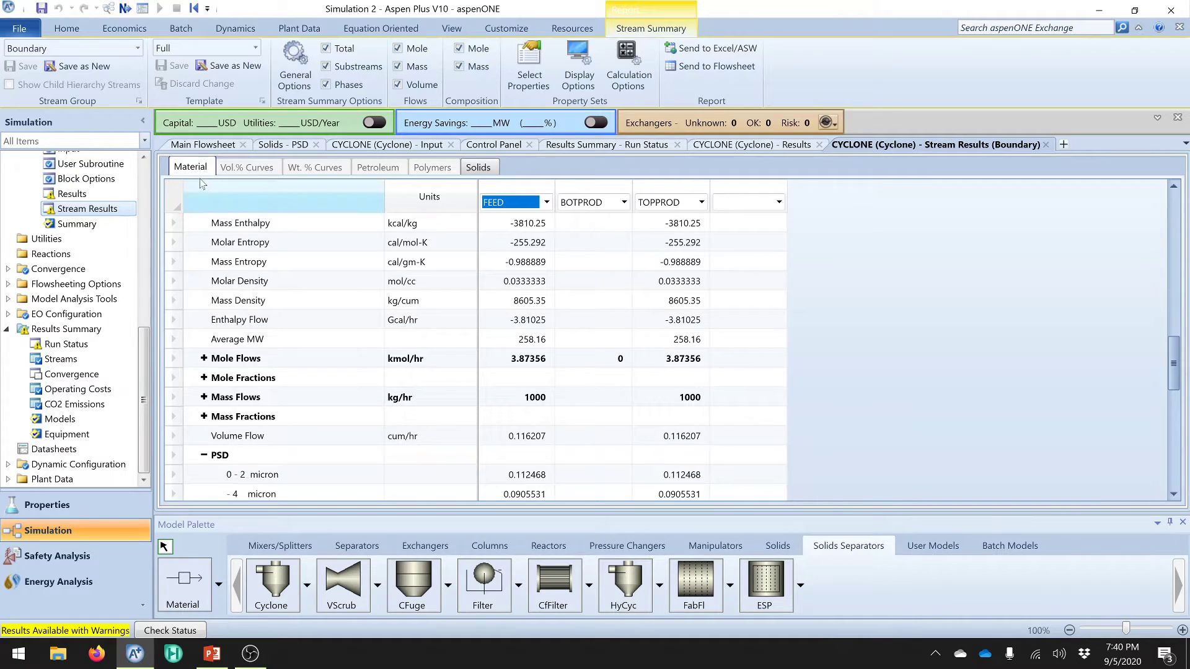
- Go to the components list in the Properties environment and add AIR as a second component
{"action": "left_click", "coordinate": [202, 147]}
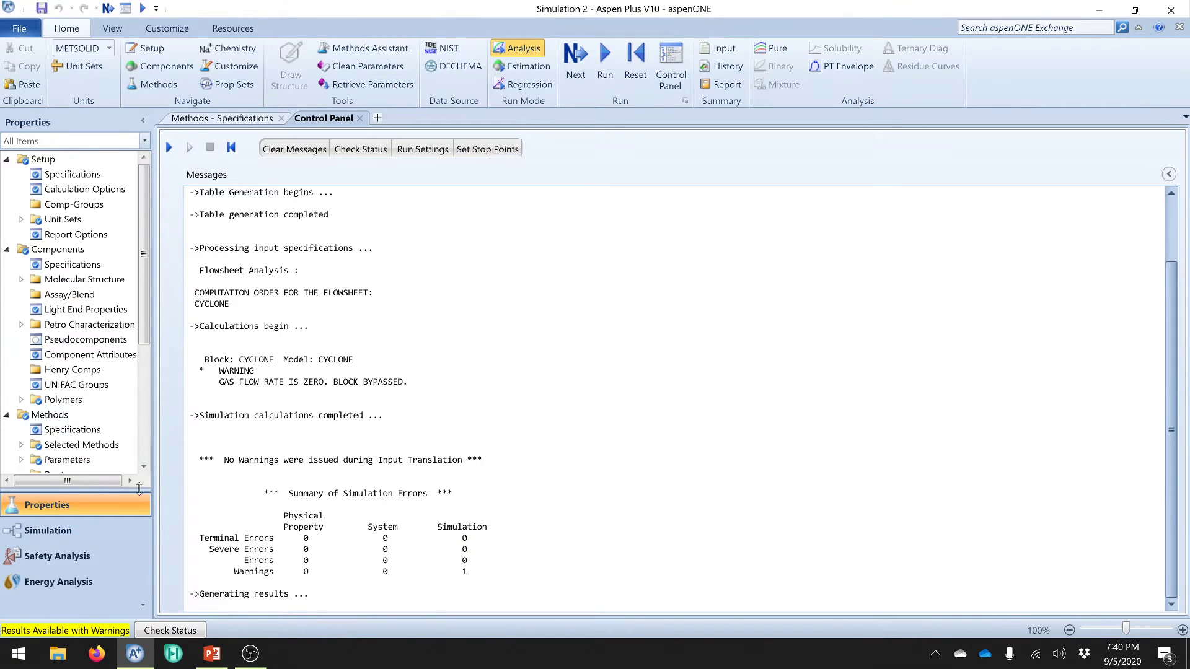
{"action": "left_click", "coordinate": [75, 250]}
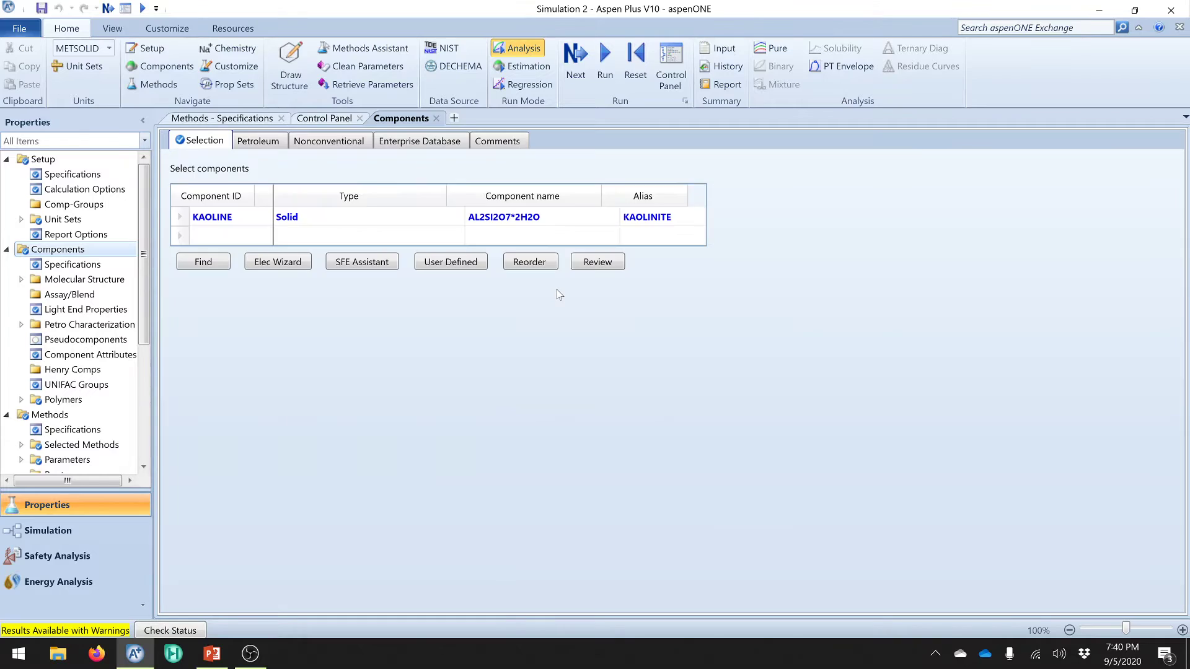
{"action": "left_click", "coordinate": [344, 218]}
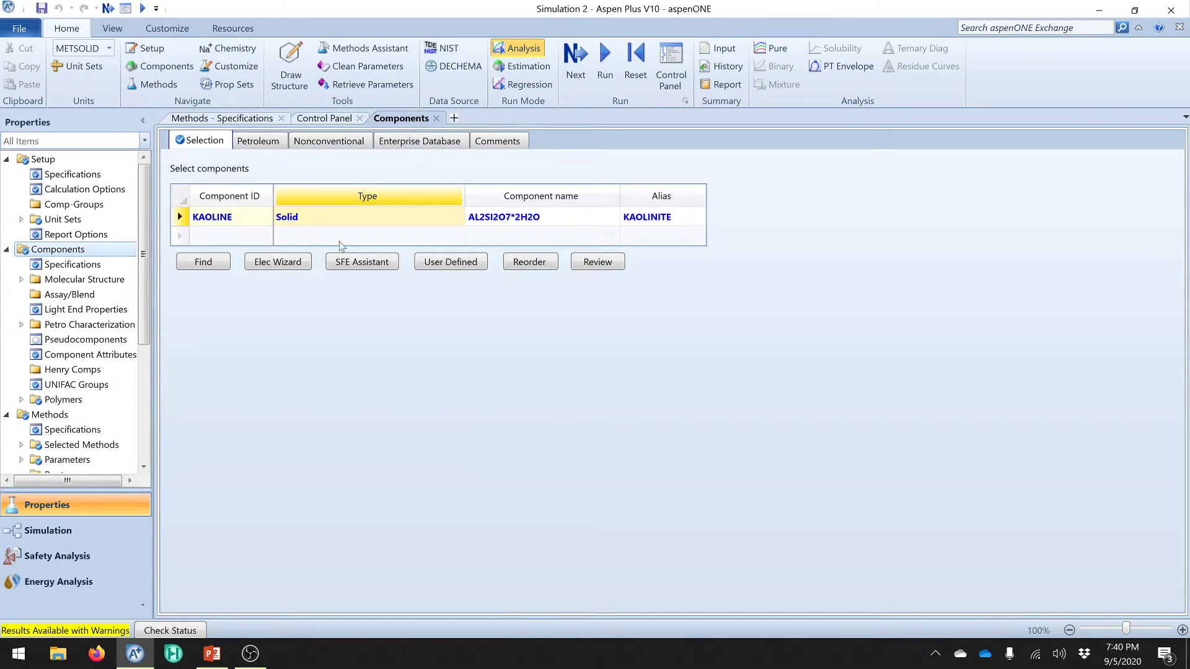
{"action": "left_click", "coordinate": [245, 237]}
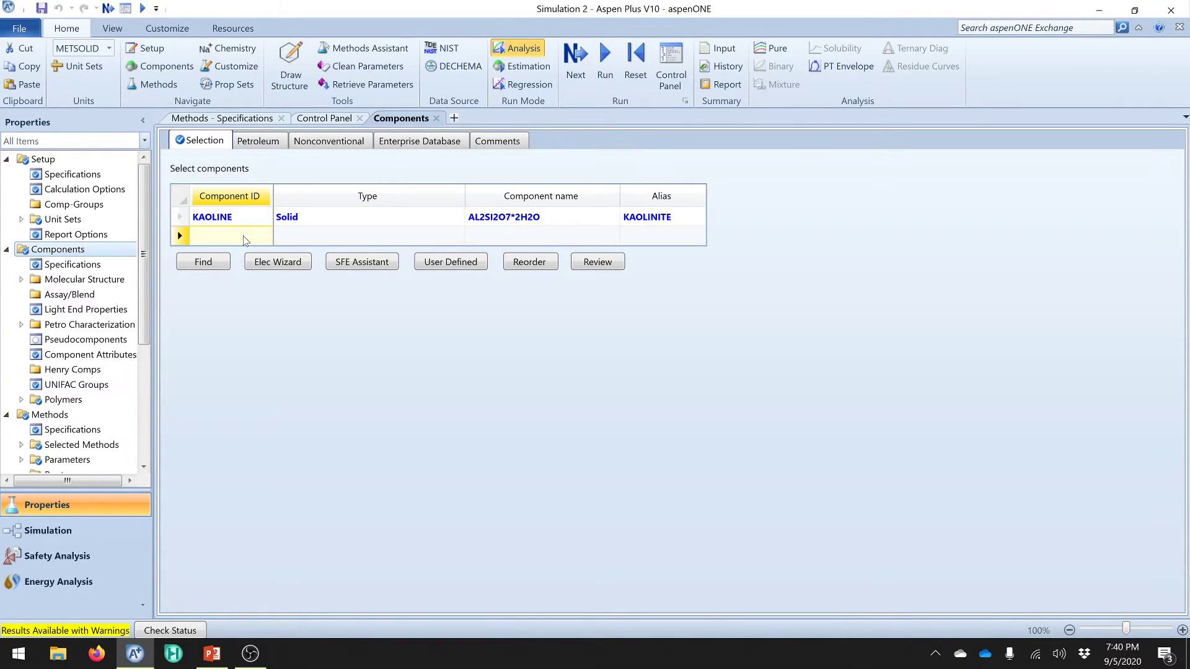
{"action": "type", "text": "AIR"}
{"action": "key", "text": "Return"}
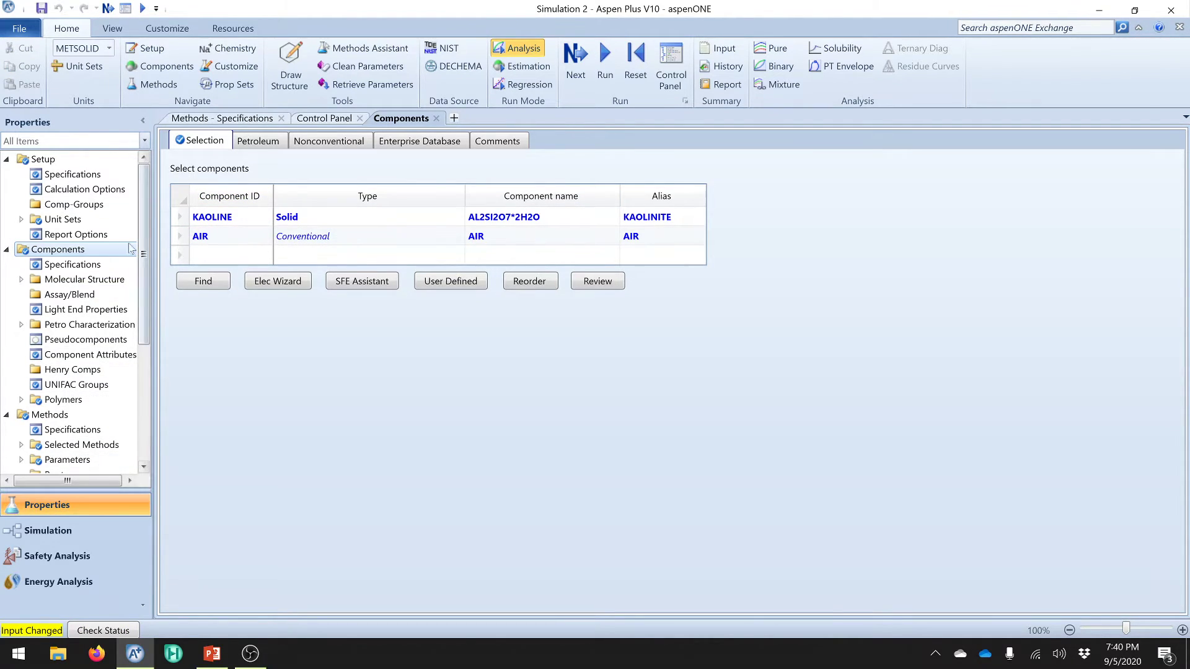
- Run the property analysis and setup with the updated components and return to the Simulation environment
{"action": "left_click", "coordinate": [582, 64]}
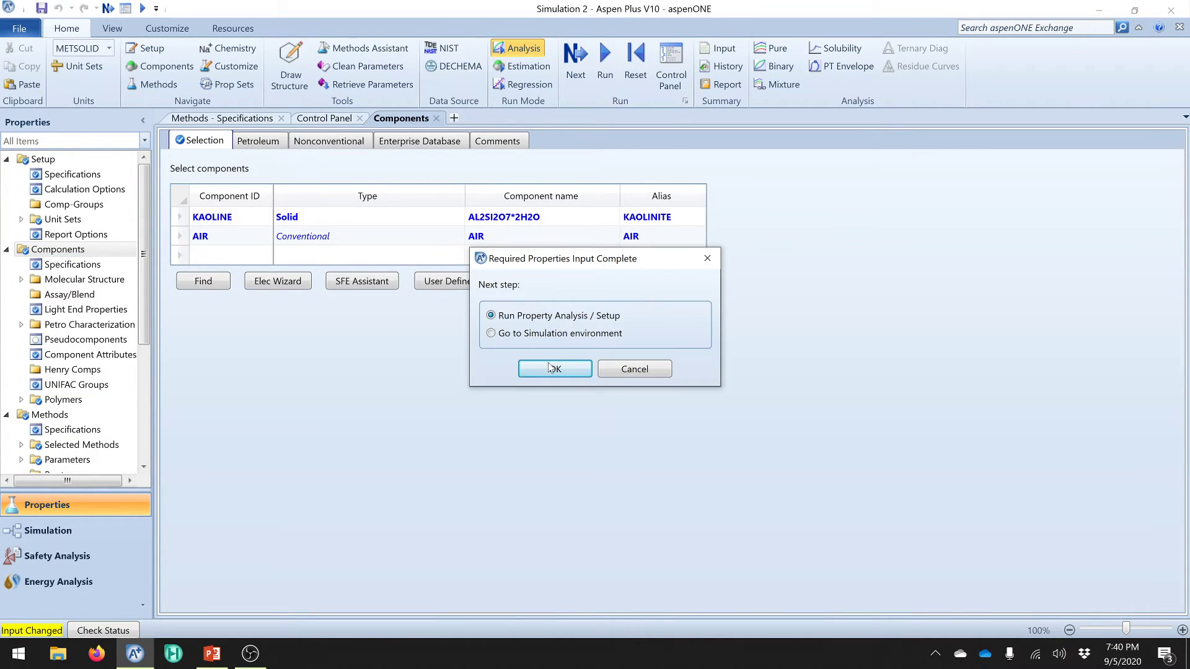
{"action": "left_click", "coordinate": [550, 368]}
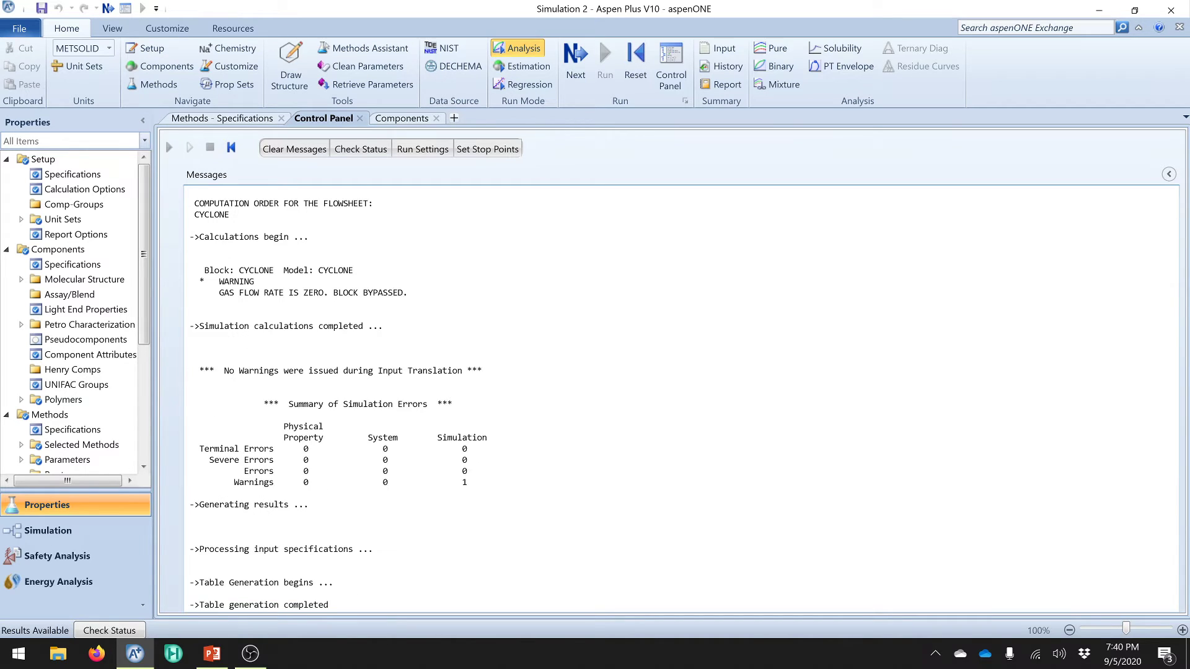
{"action": "left_click", "coordinate": [60, 533]}
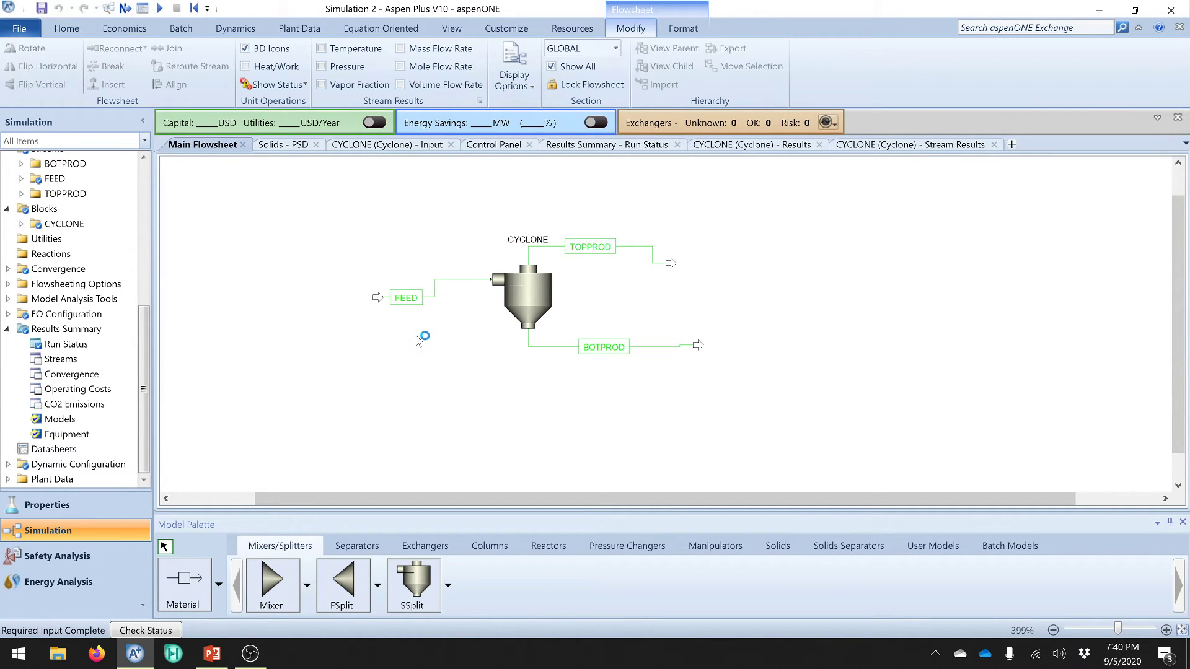
- Open the FEED stream's Mixed substream and set its temperature to 30 C and pressure to 5 bar
{"action": "left_click", "coordinate": [433, 297]}
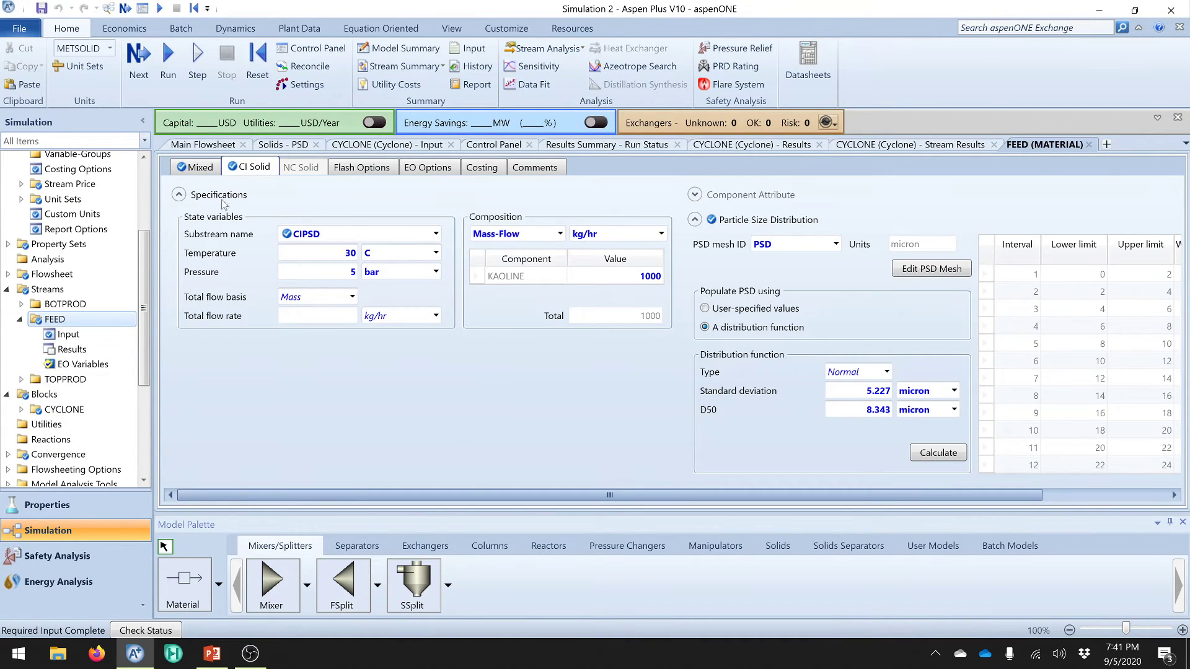
{"action": "left_click", "coordinate": [203, 169]}
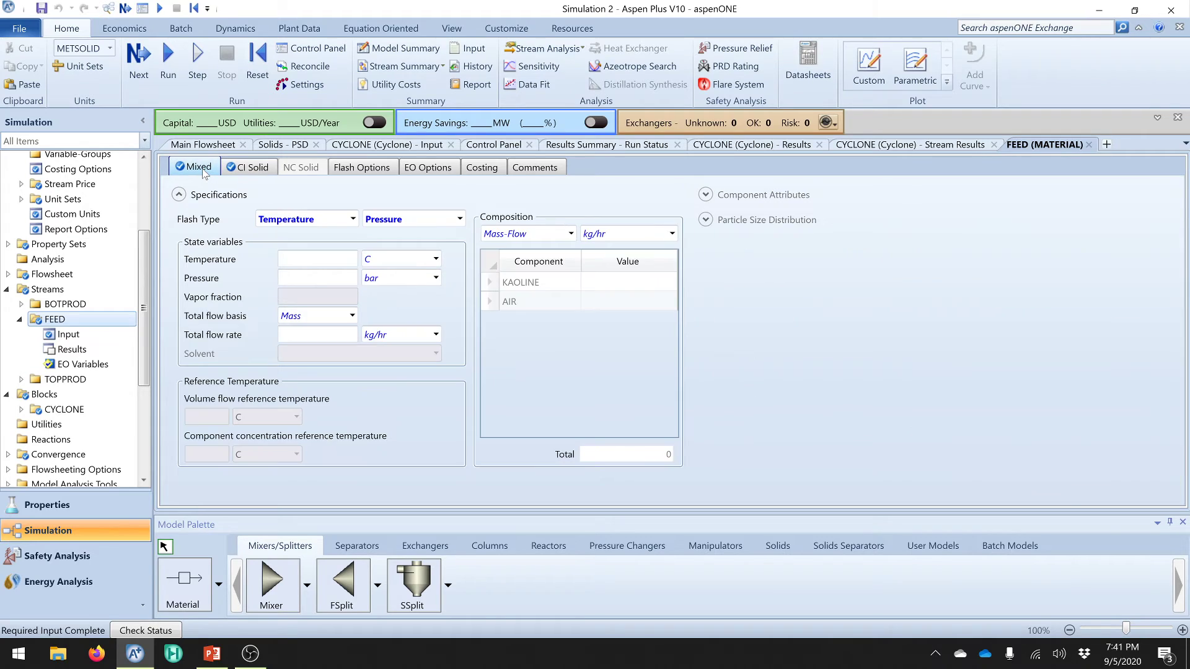
{"action": "left_click", "coordinate": [334, 259]}
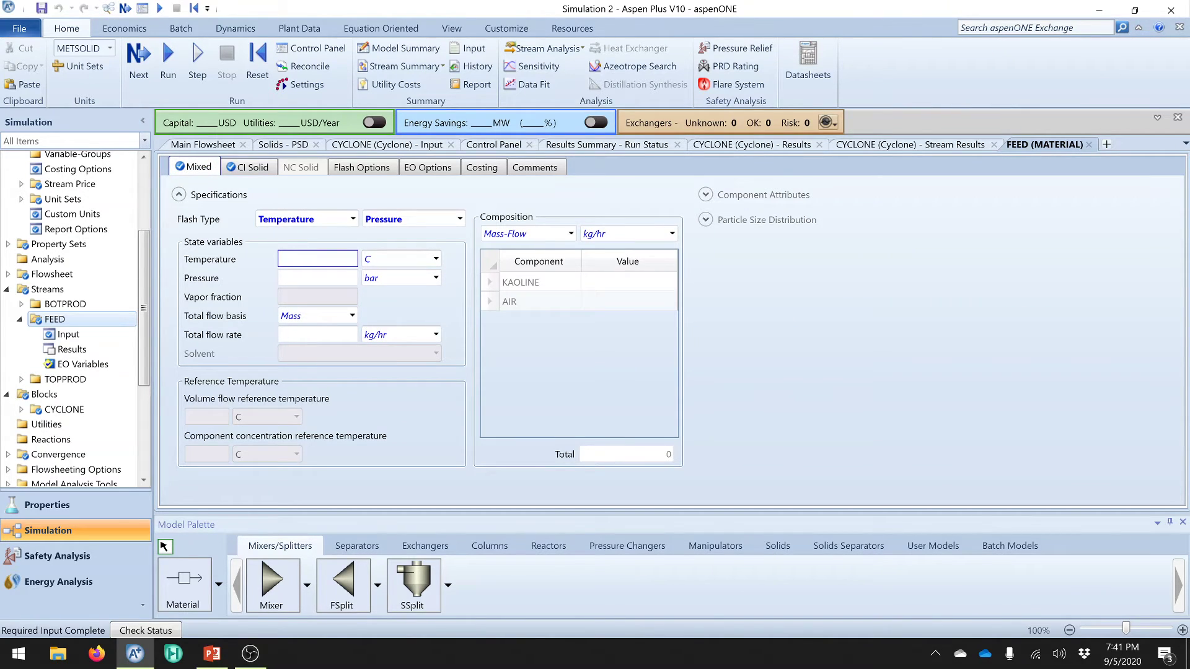
{"action": "type", "text": "30"}
{"action": "left_click", "coordinate": [335, 280]}
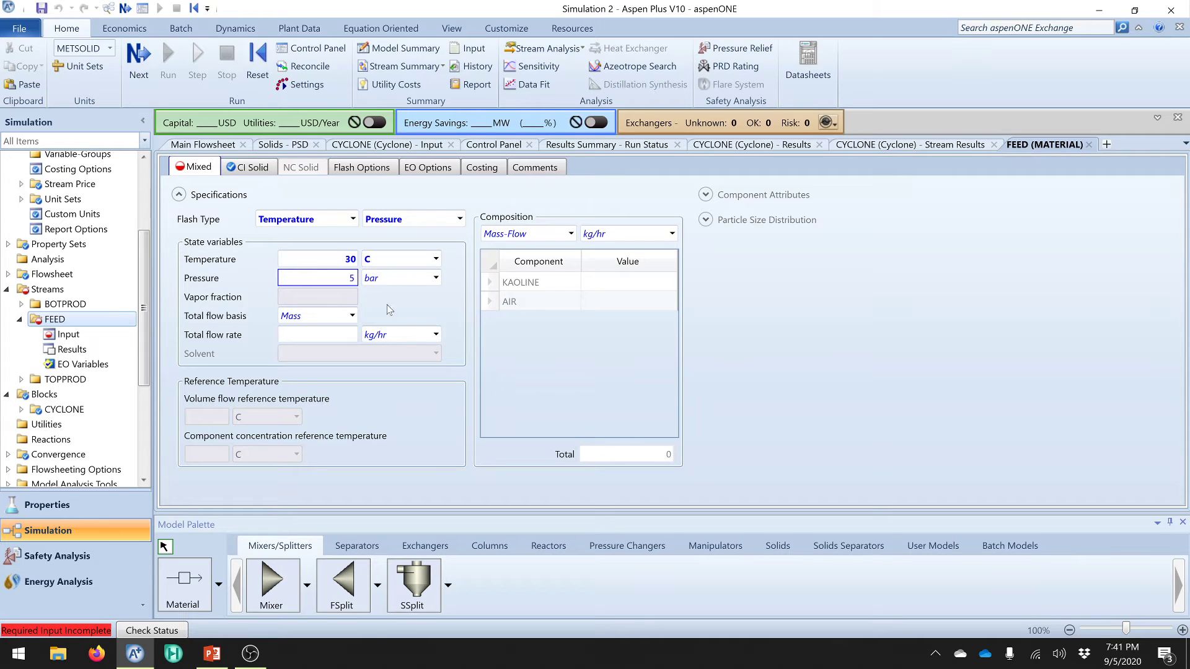
- Set the total mass flow rate of FEED's Mixed substream to 10000 kg/hr
{"action": "left_click", "coordinate": [317, 335]}
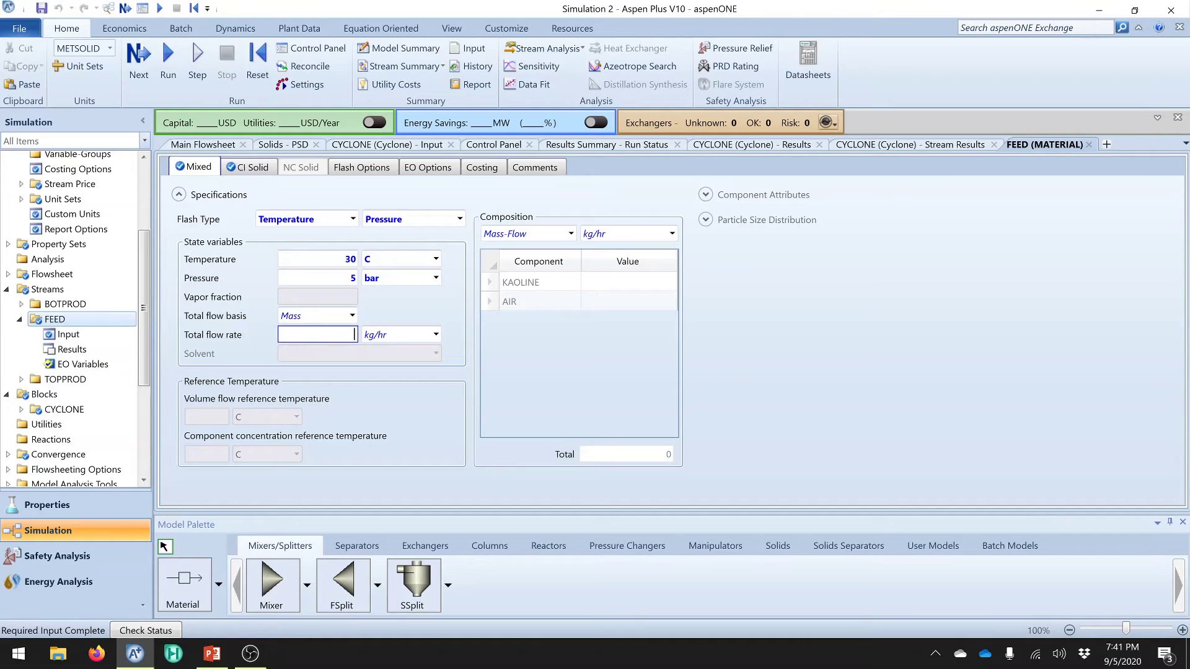
{"action": "type", "text": "000"}
{"action": "key", "text": "BackSpace"}
{"action": "key", "text": "BackSpace"}
{"action": "type", "text": "000"}
{"action": "left_click", "coordinate": [571, 393]}
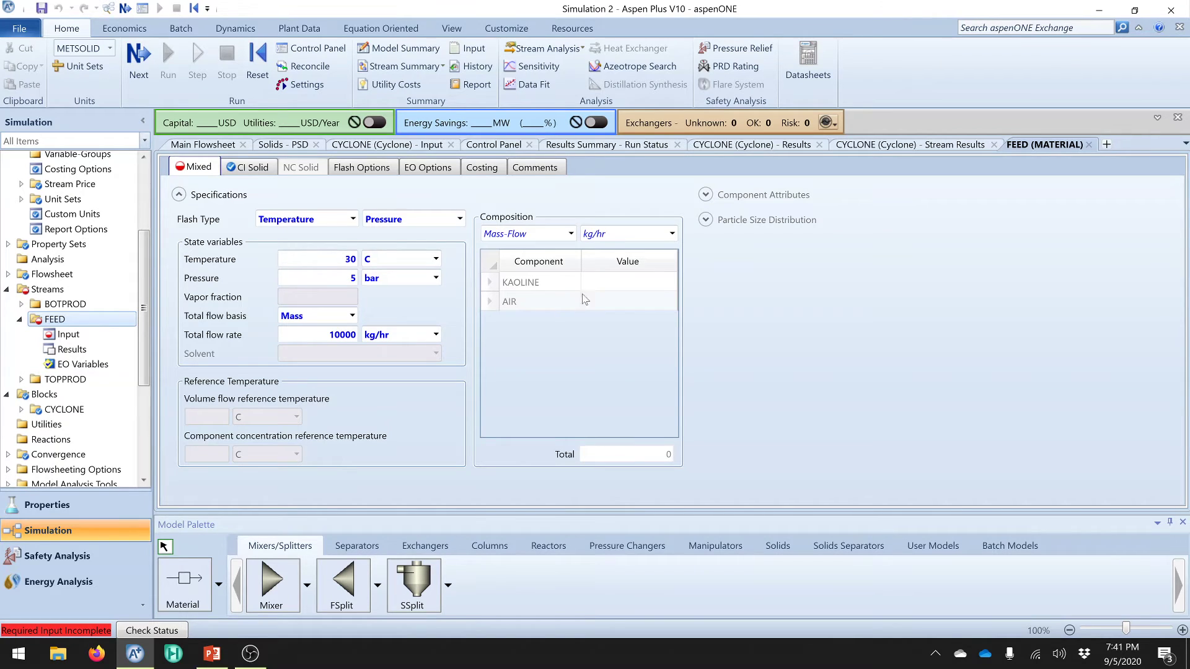
- Switch the Mixed substream's composition basis to Mass-Frac and enter 1 for AIR
{"action": "left_click", "coordinate": [570, 235]}
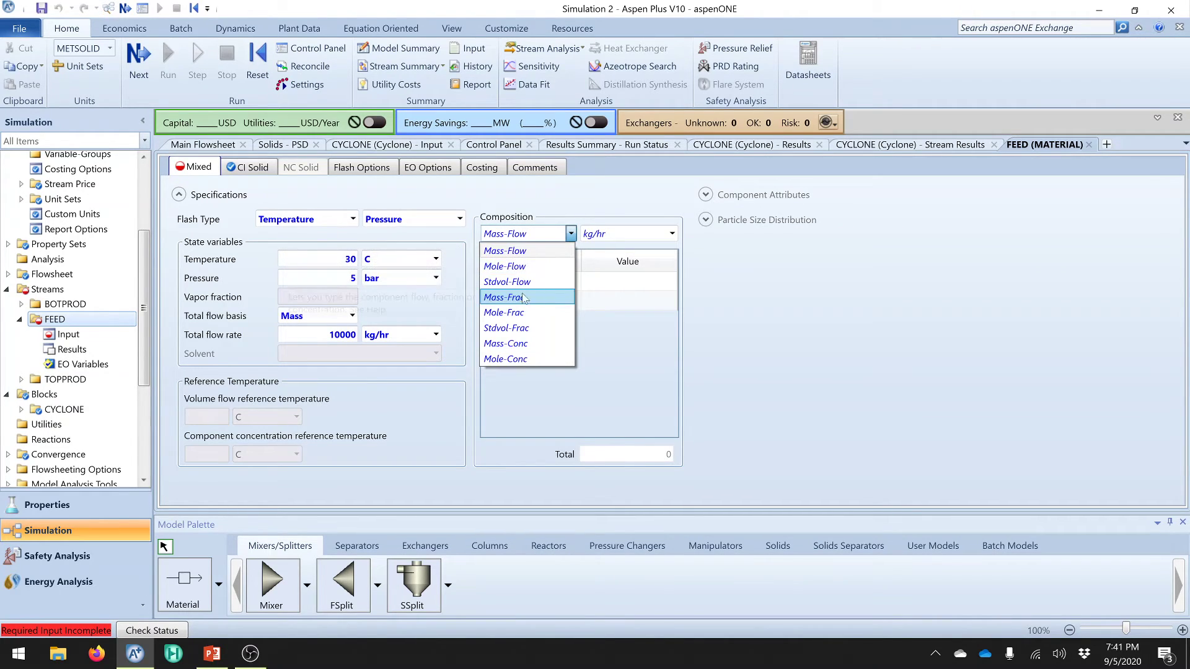
{"action": "left_click", "coordinate": [514, 298]}
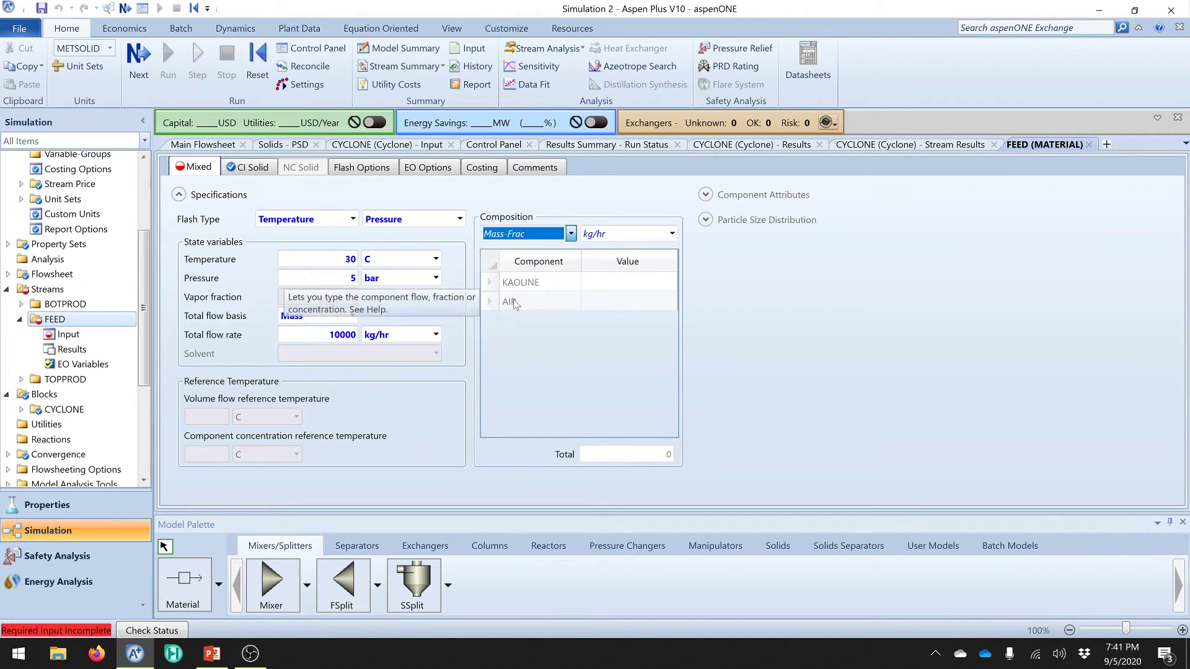
{"action": "left_click", "coordinate": [625, 301]}
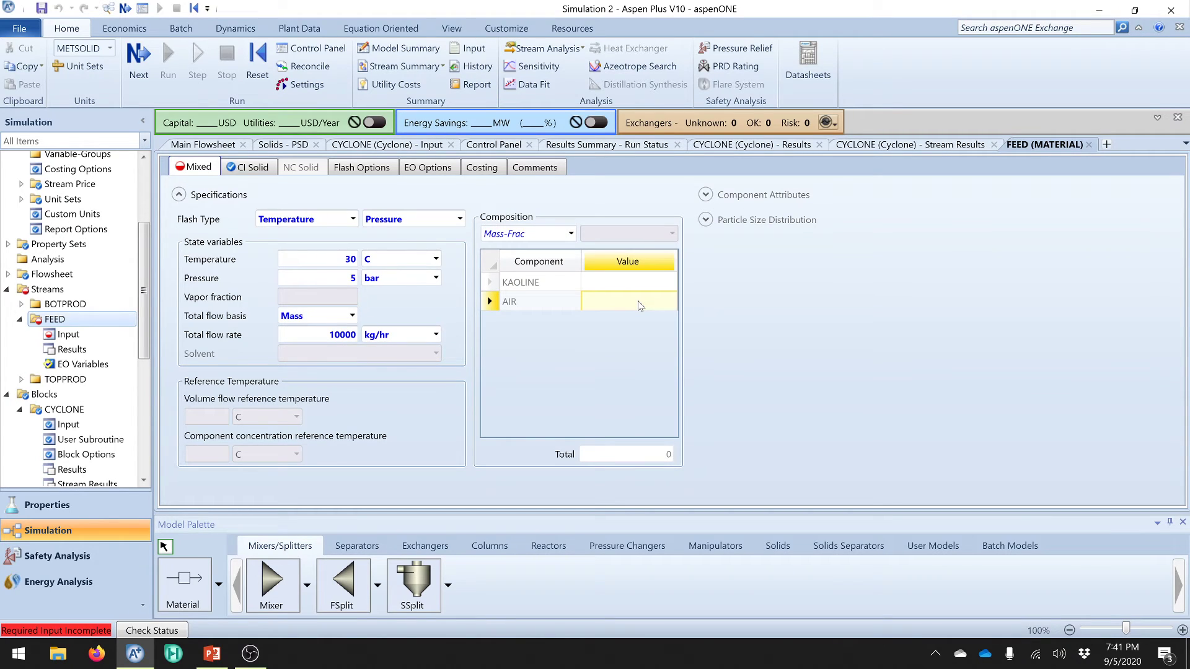
{"action": "type", "text": "1"}
{"action": "key", "text": "Return"}
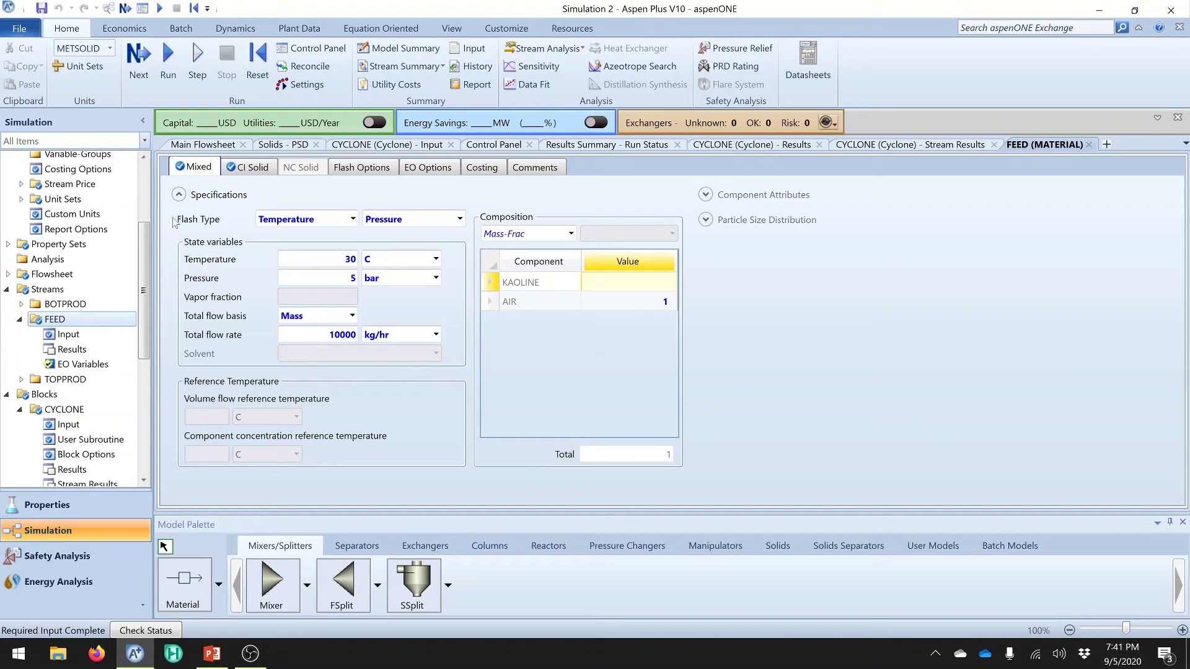
- Run the simulation and check the run messages and the CYCLONE block's input specifications
{"action": "left_click", "coordinate": [147, 67]}
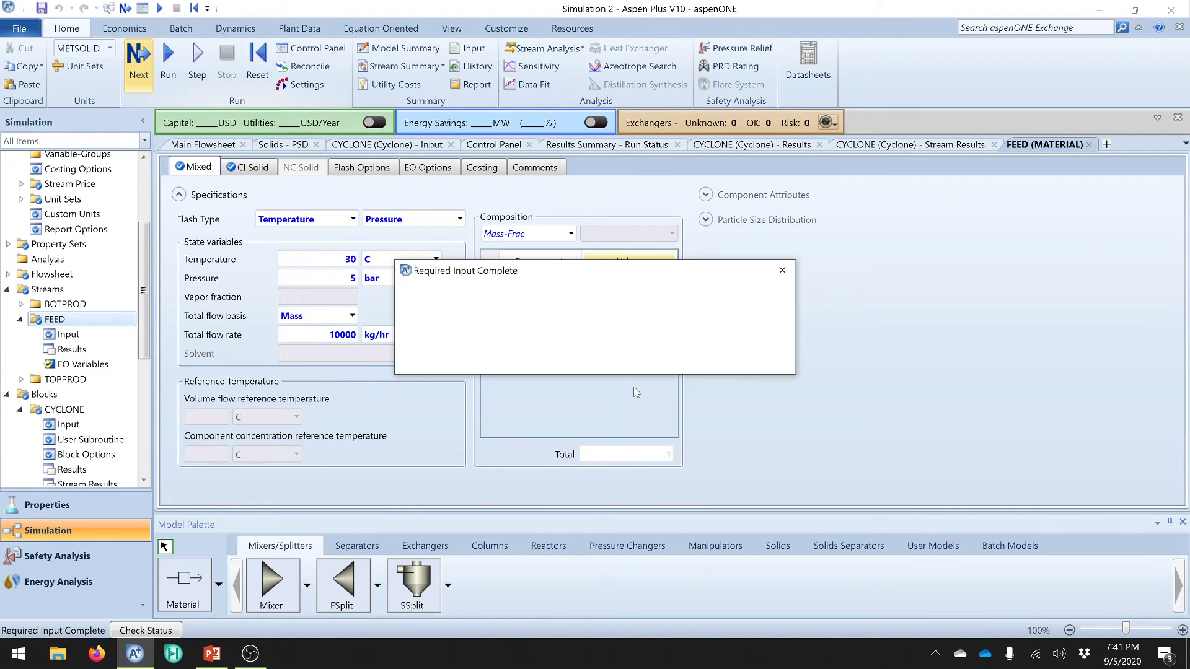
{"action": "left_click", "coordinate": [682, 359]}
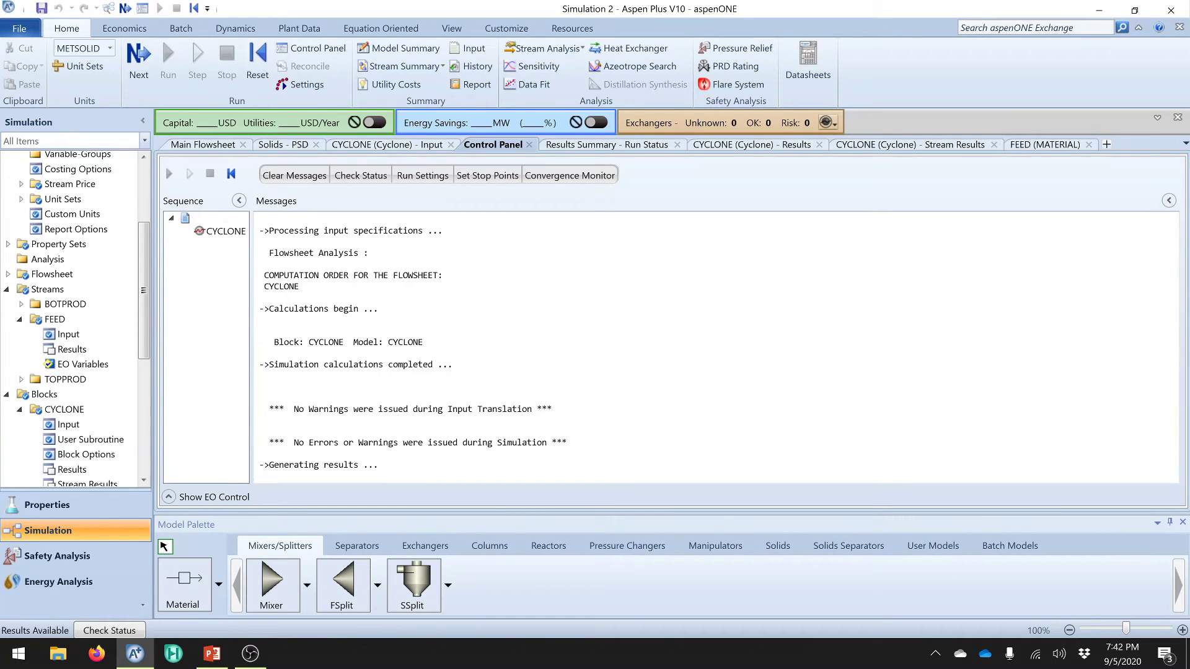
{"action": "left_click", "coordinate": [259, 397]}
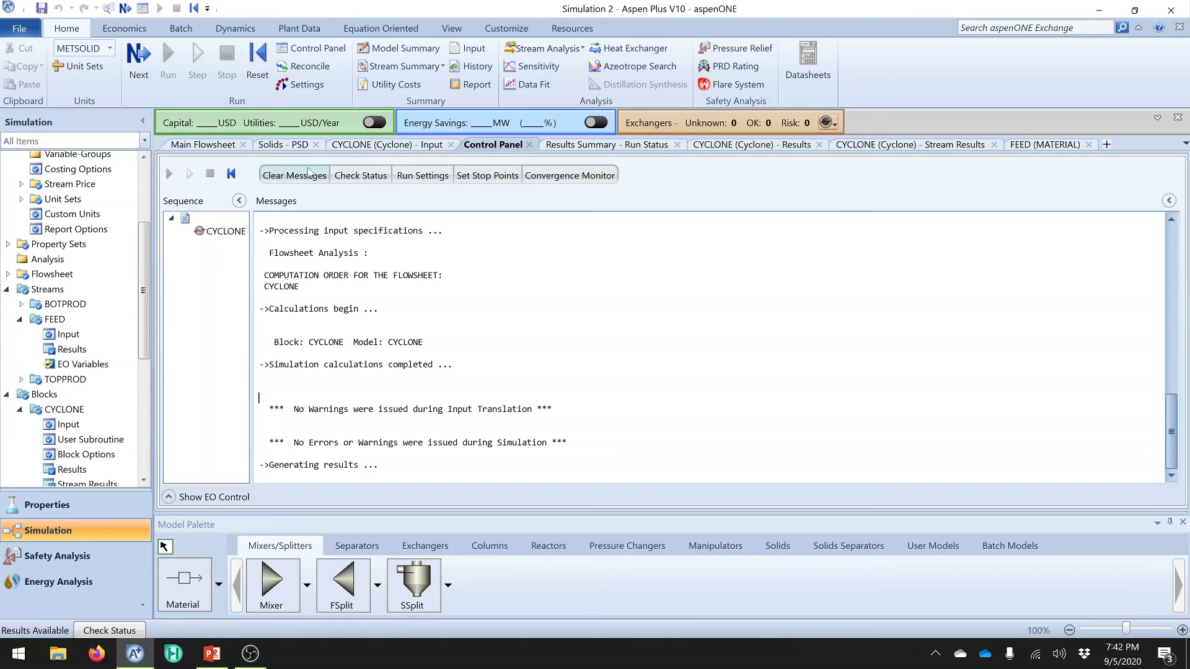
{"action": "left_click", "coordinate": [399, 154]}
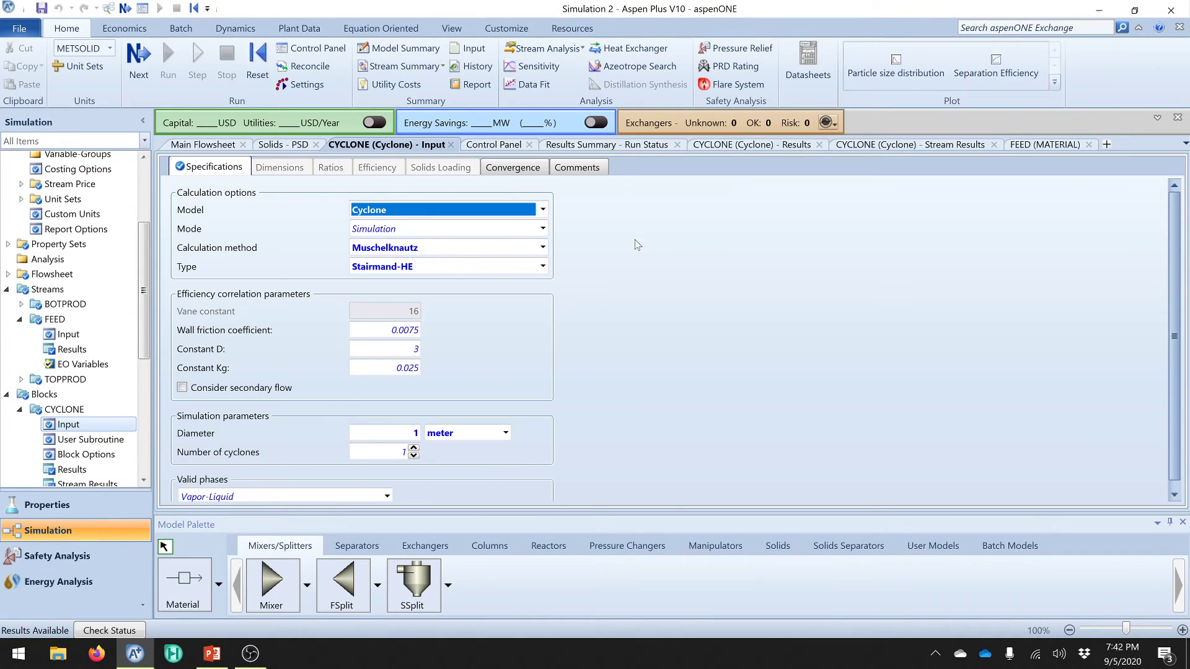
- Open the CYCLONE block's stream results and expand the CIPSD substream to review its properties for FEED, BOTPROD and TOPPROD
{"action": "left_click", "coordinate": [908, 145]}
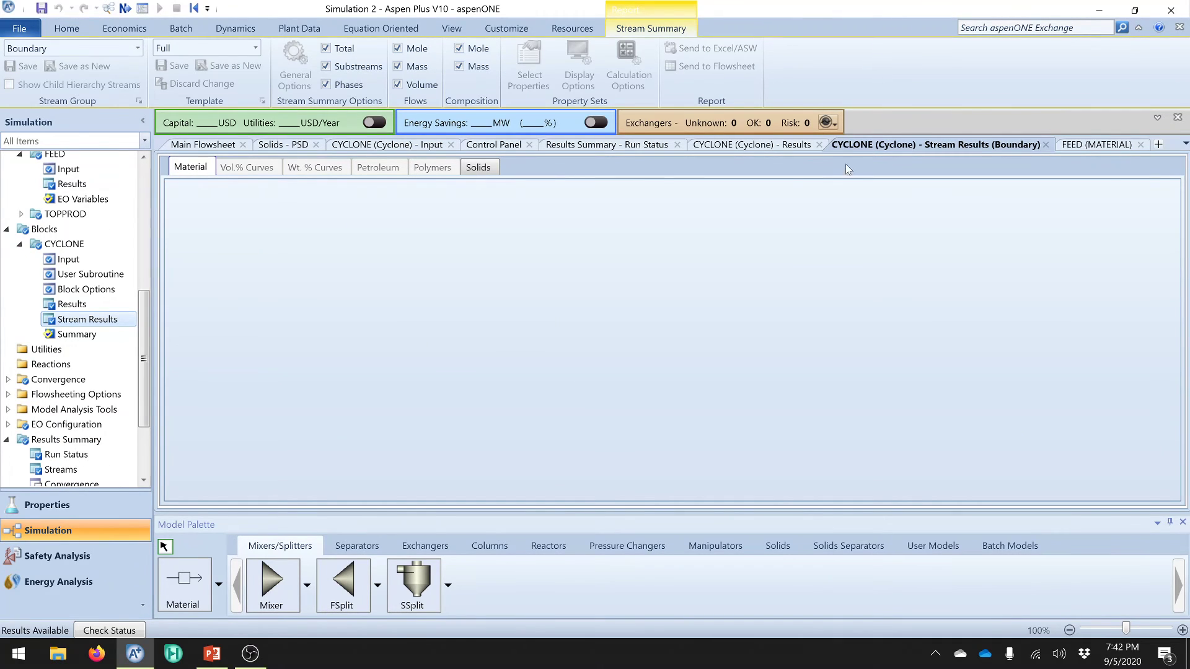
{"action": "scroll", "coordinate": [582, 355], "scroll_direction": "down", "scroll_amount": 2}
{"action": "scroll", "coordinate": [583, 355], "scroll_direction": "down", "scroll_amount": 4}
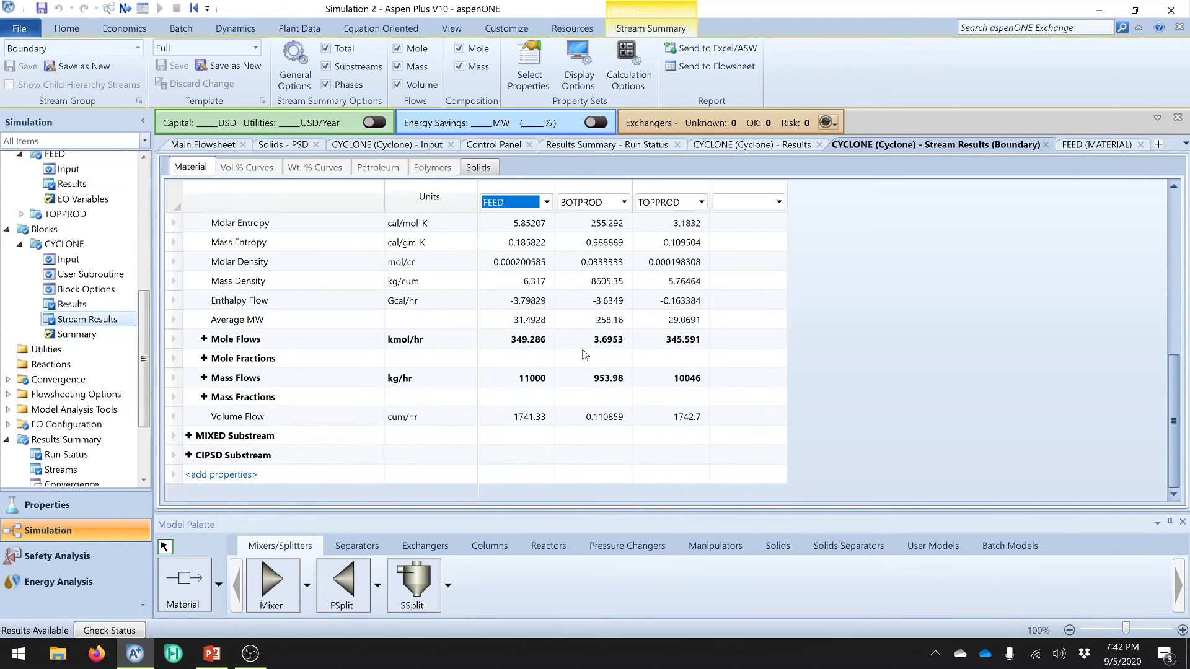
{"action": "left_click", "coordinate": [188, 455]}
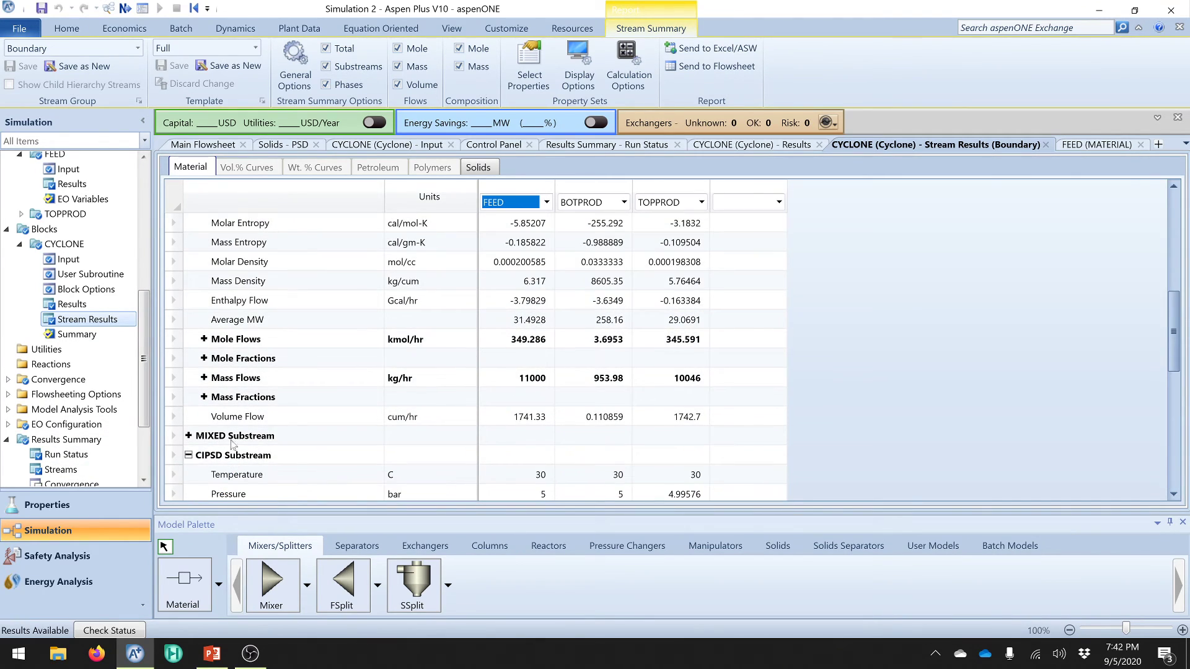
{"action": "scroll", "coordinate": [233, 443], "scroll_direction": "down", "scroll_amount": 5}
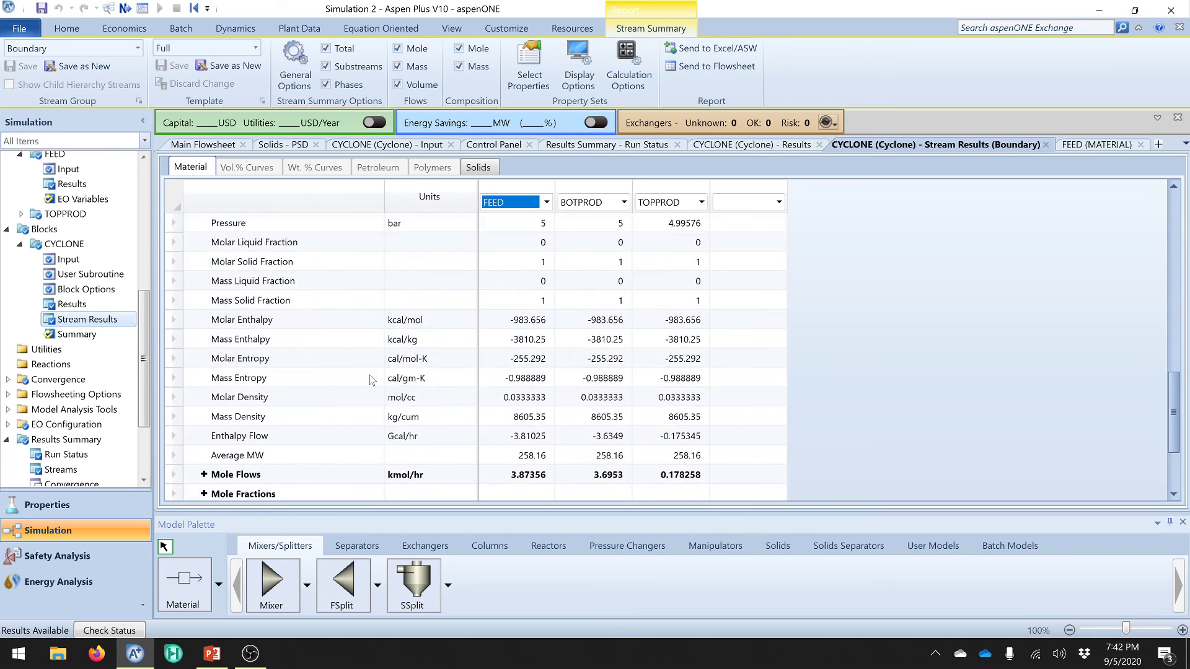
{"action": "scroll", "coordinate": [371, 379], "scroll_direction": "down", "scroll_amount": 2}
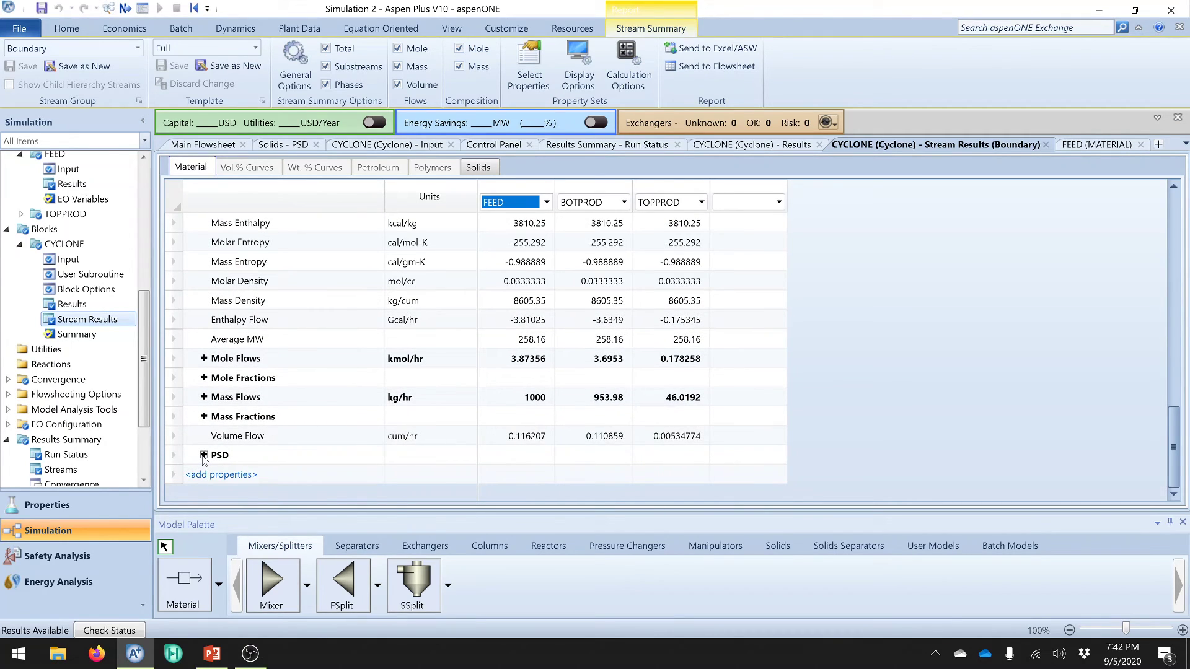
- Expand the CIPSD substream's PSD and compare the size fractions up to 50 micron across FEED, BOTPROD and TOPPROD
{"action": "left_click", "coordinate": [204, 456]}
{"action": "scroll", "coordinate": [619, 410], "scroll_direction": "down", "scroll_amount": 3}
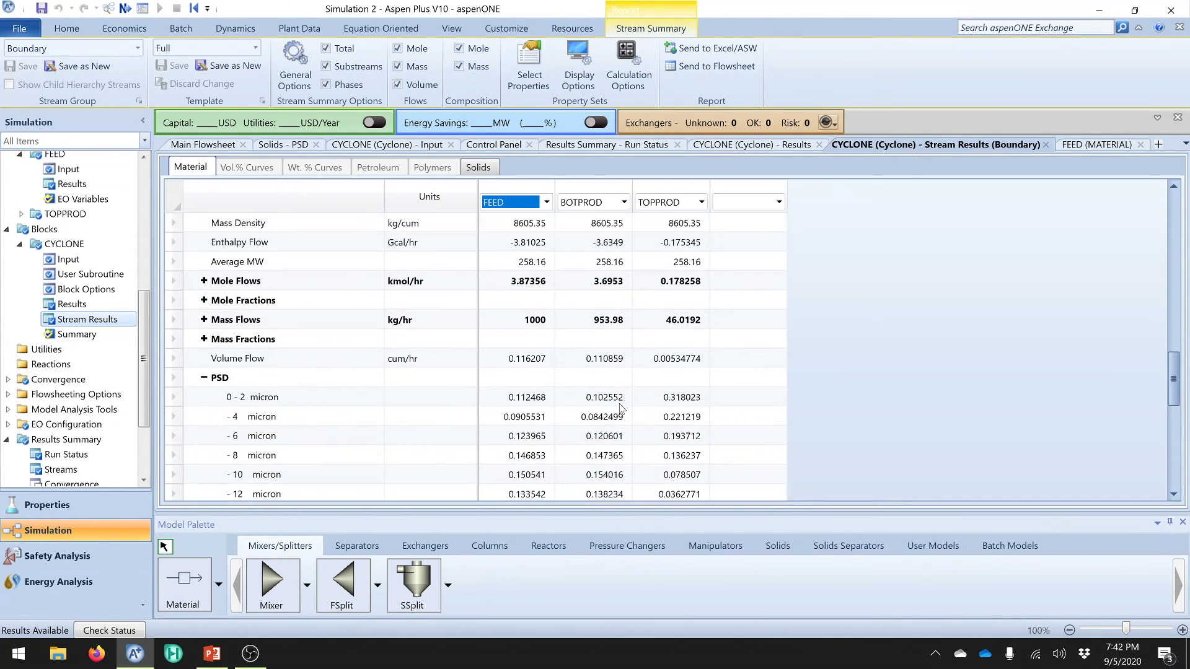
{"action": "scroll", "coordinate": [691, 418], "scroll_direction": "down", "scroll_amount": 1}
{"action": "scroll", "coordinate": [691, 419], "scroll_direction": "down", "scroll_amount": 1}
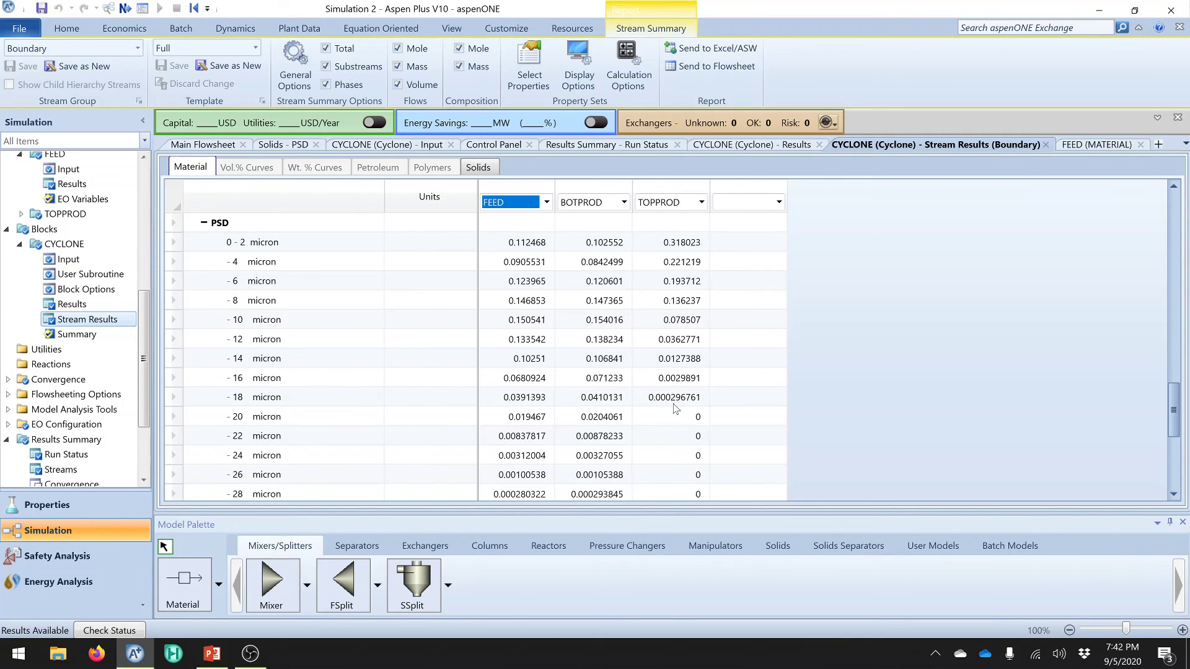
{"action": "left_click", "coordinate": [316, 403]}
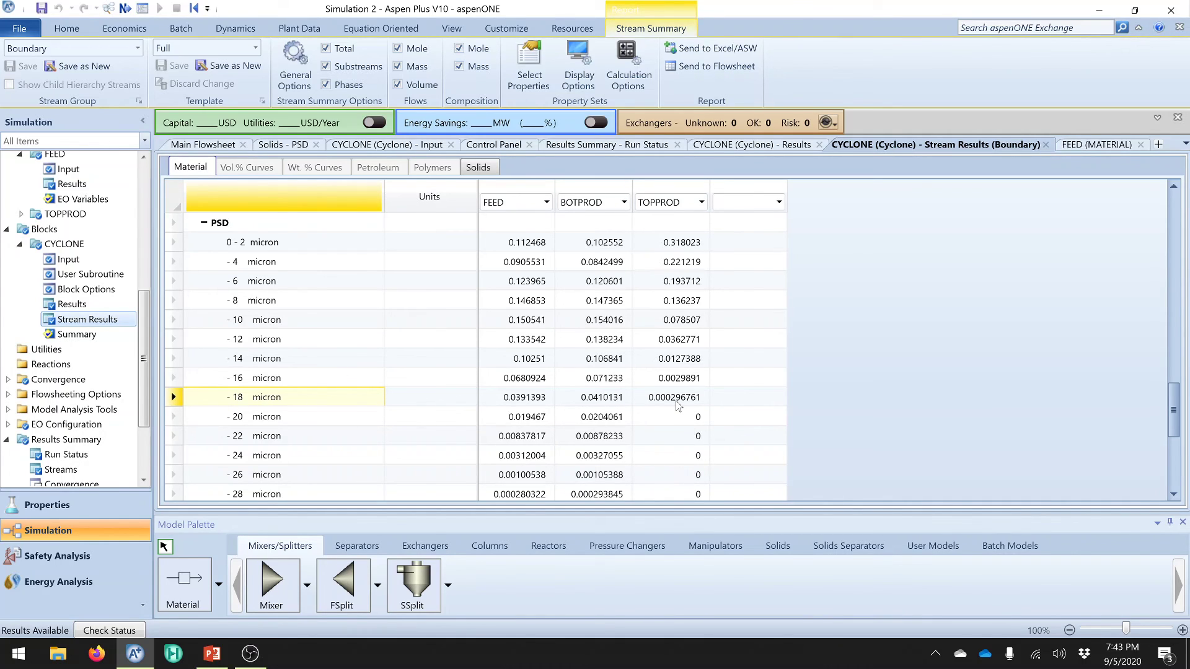
{"action": "scroll", "coordinate": [645, 366], "scroll_direction": "down", "scroll_amount": 5}
{"action": "scroll", "coordinate": [611, 316], "scroll_direction": "down", "scroll_amount": 3}
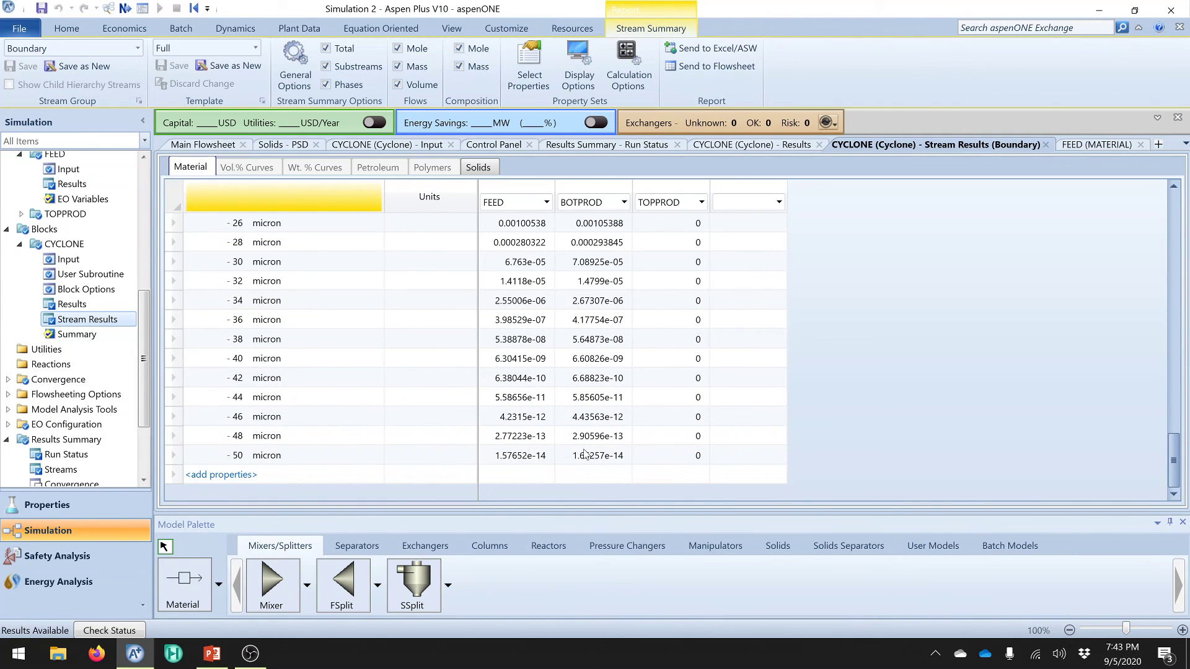
{"action": "scroll", "coordinate": [585, 454], "scroll_direction": "up", "scroll_amount": 2}
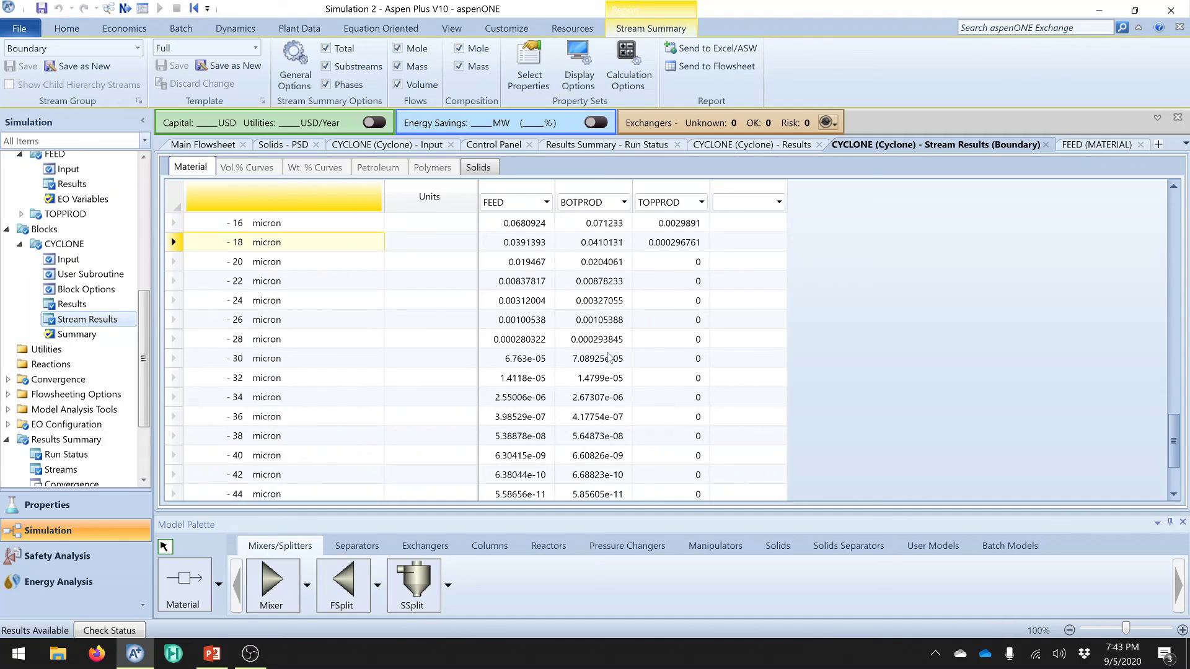
{"action": "scroll", "coordinate": [611, 359], "scroll_direction": "up", "scroll_amount": 2}
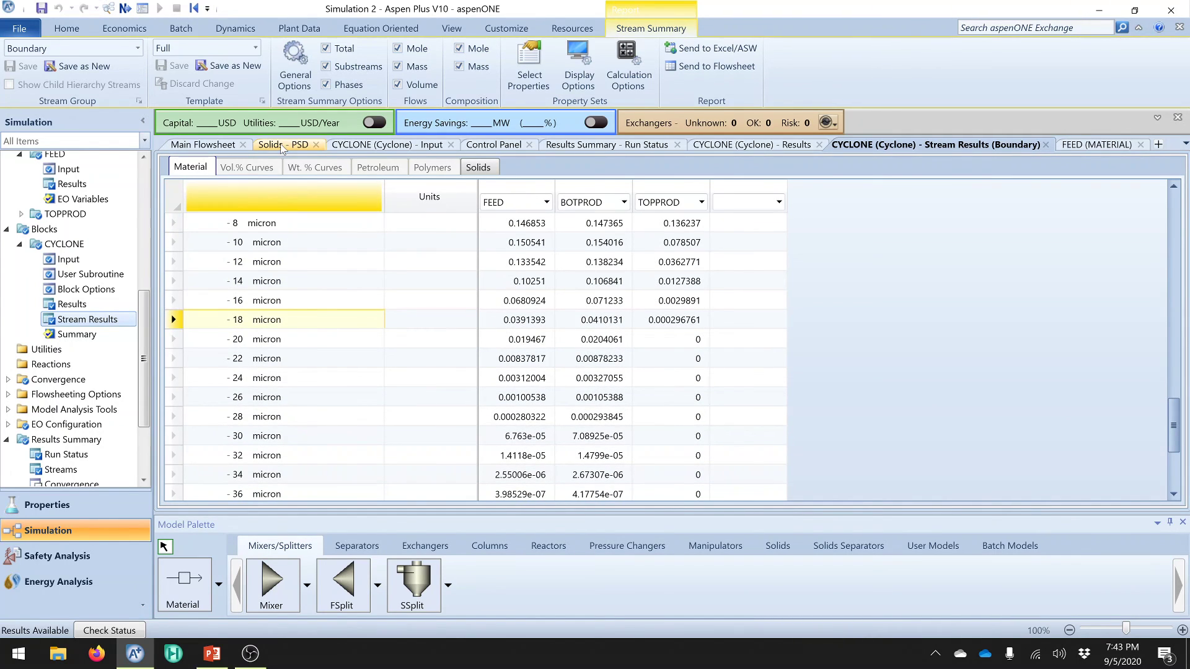
- View the cyclone's main flowsheet, then return to the CYCLONE stream results and recheck the PSD fractions of both products
{"action": "left_click", "coordinate": [211, 146]}
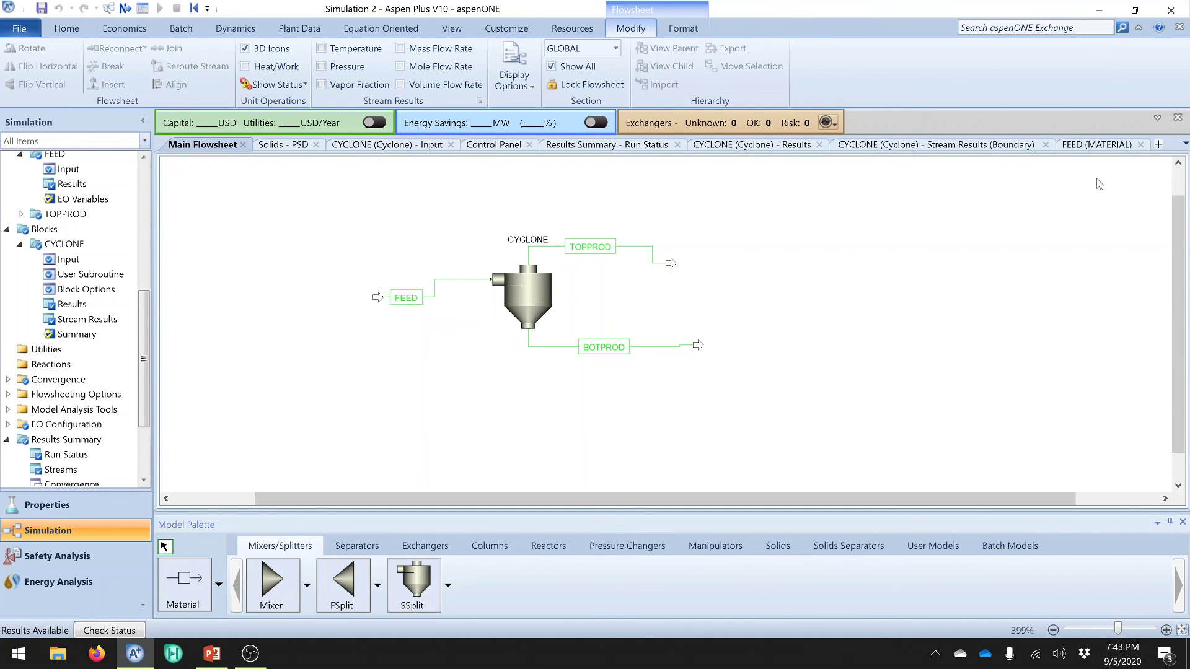
{"action": "left_click", "coordinate": [995, 146]}
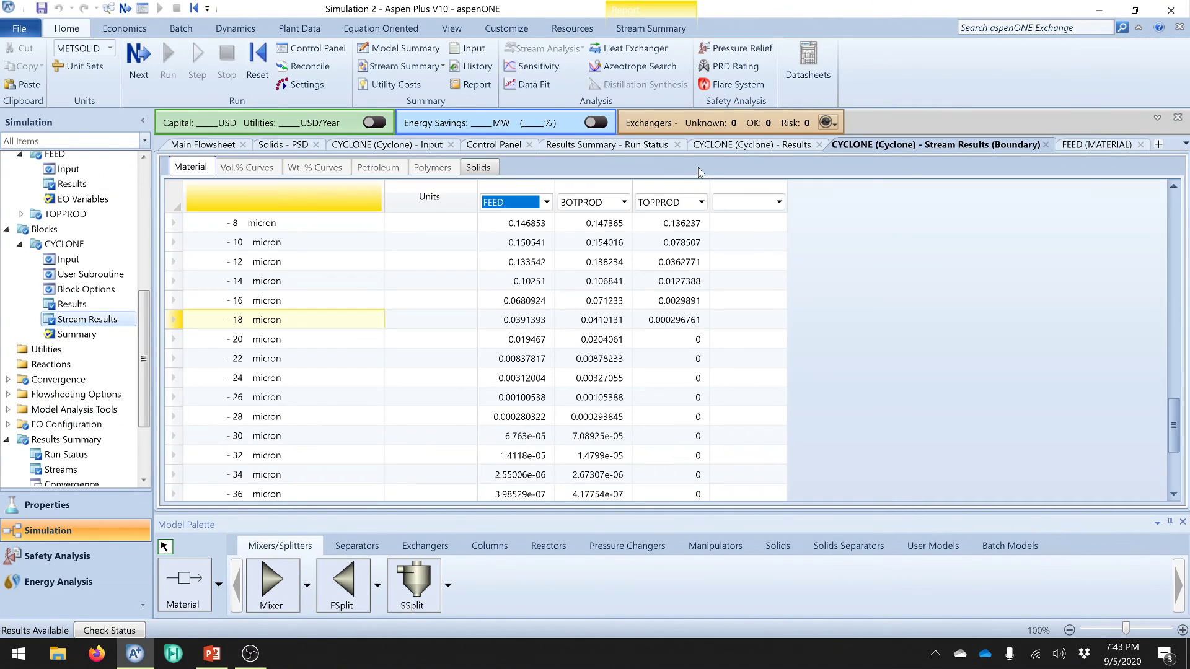
{"action": "scroll", "coordinate": [322, 310], "scroll_direction": "down", "scroll_amount": 2}
{"action": "scroll", "coordinate": [321, 310], "scroll_direction": "up", "scroll_amount": 2}
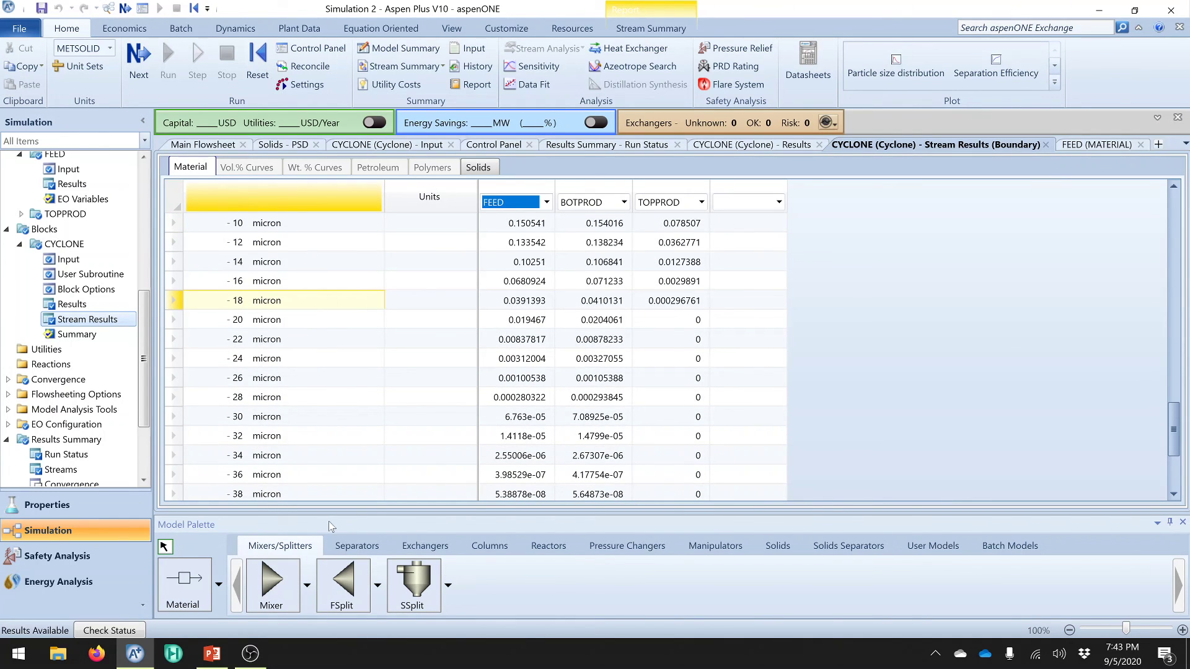
{"action": "scroll", "coordinate": [149, 204], "scroll_direction": "up", "scroll_amount": 2}
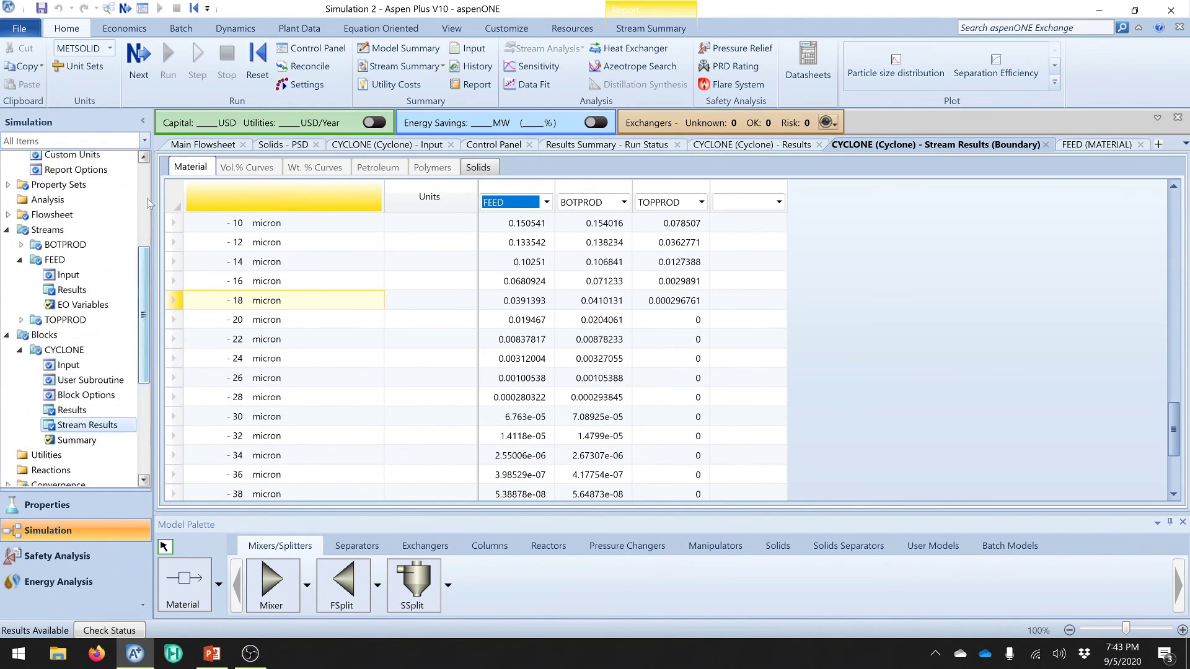
{"action": "scroll", "coordinate": [149, 203], "scroll_direction": "up", "scroll_amount": 4}
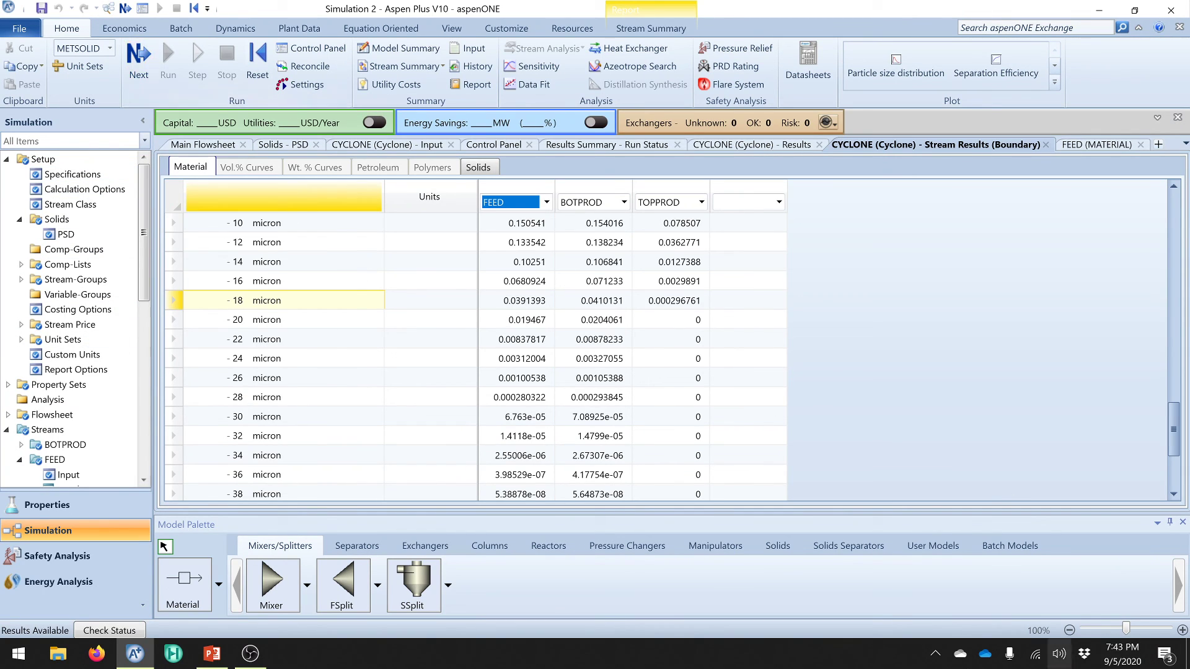
{"action": "left_click", "coordinate": [249, 653]}
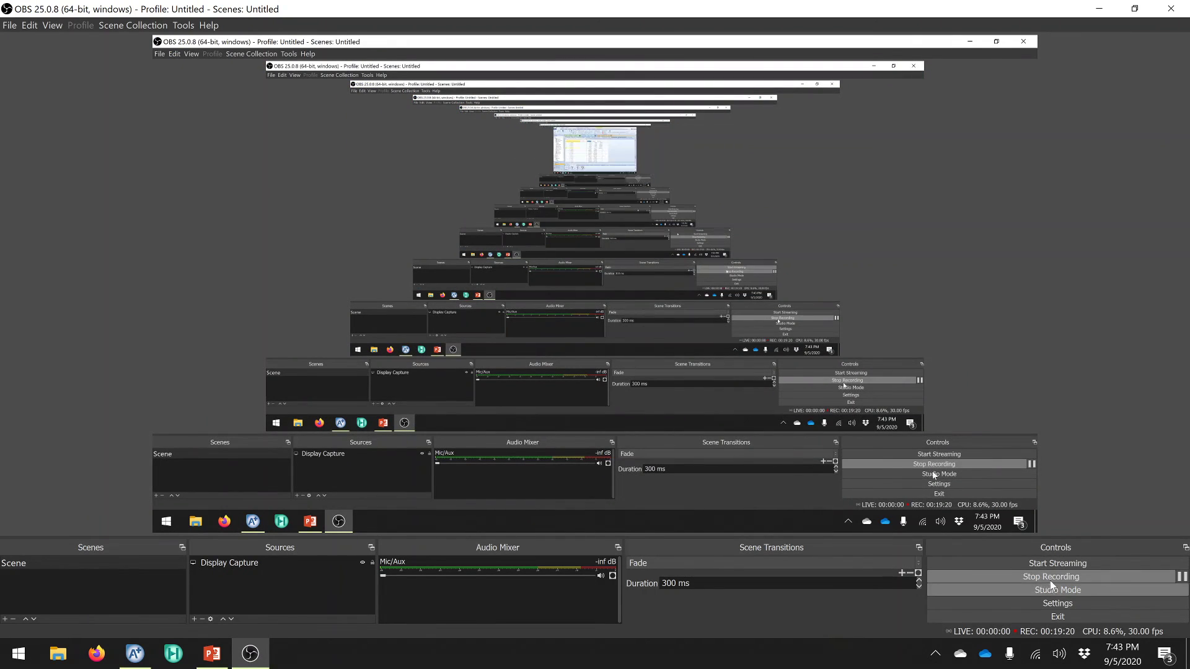
{"action": "left_click", "coordinate": [1049, 578]}
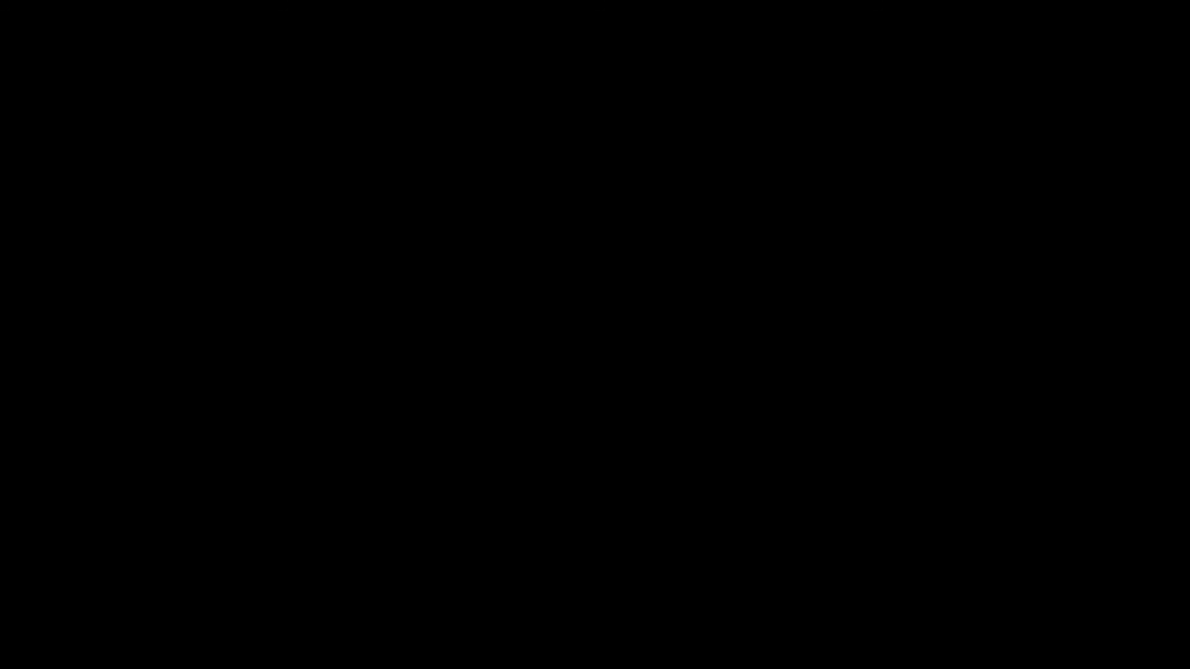